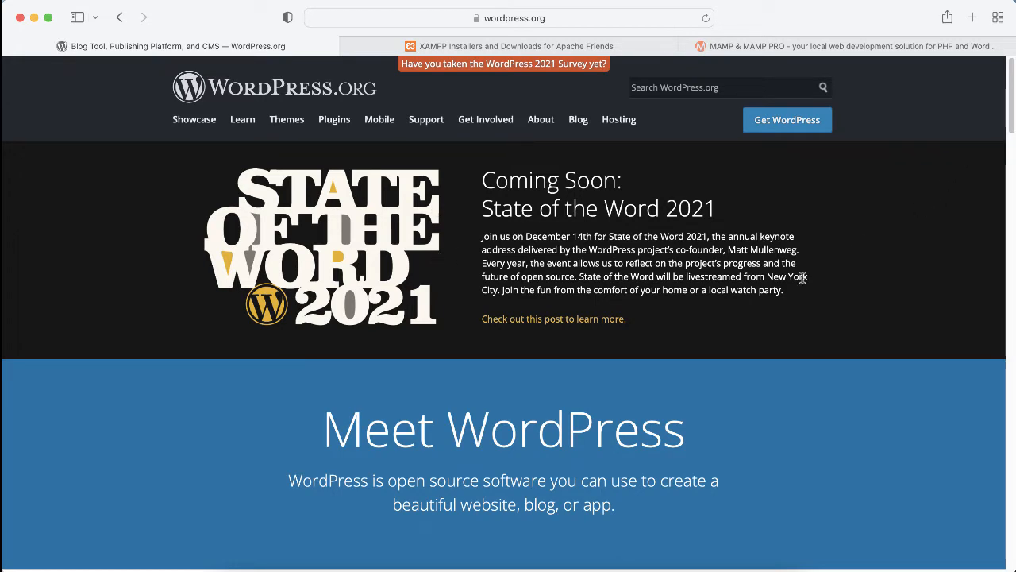
Step: Scroll down the WordPress.org home page past the Meet WordPress banner to the themes screenshots
scroll(803, 279, "down", 1)
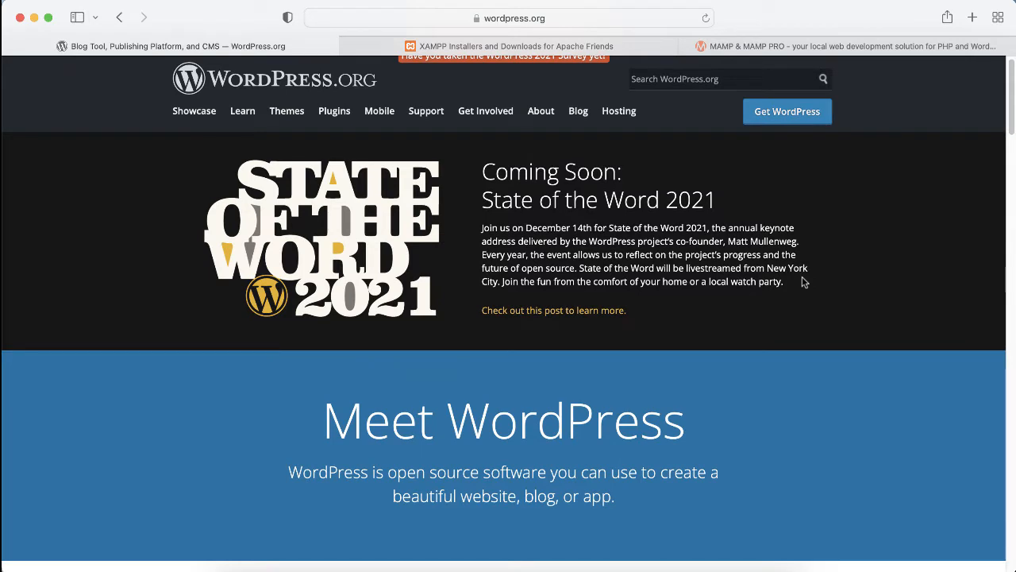
scroll(804, 281, "up", 1)
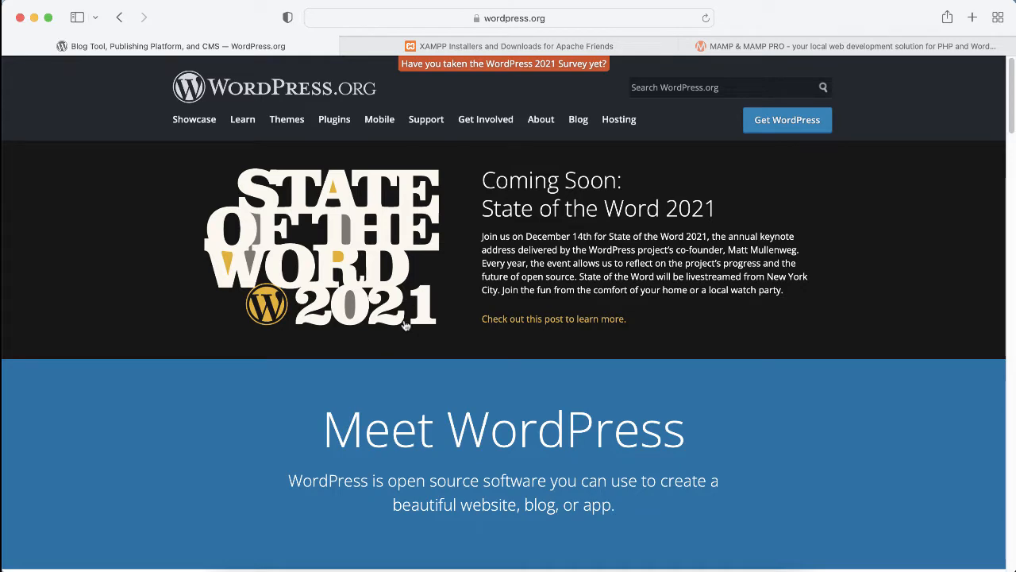
scroll(344, 375, "down", 2)
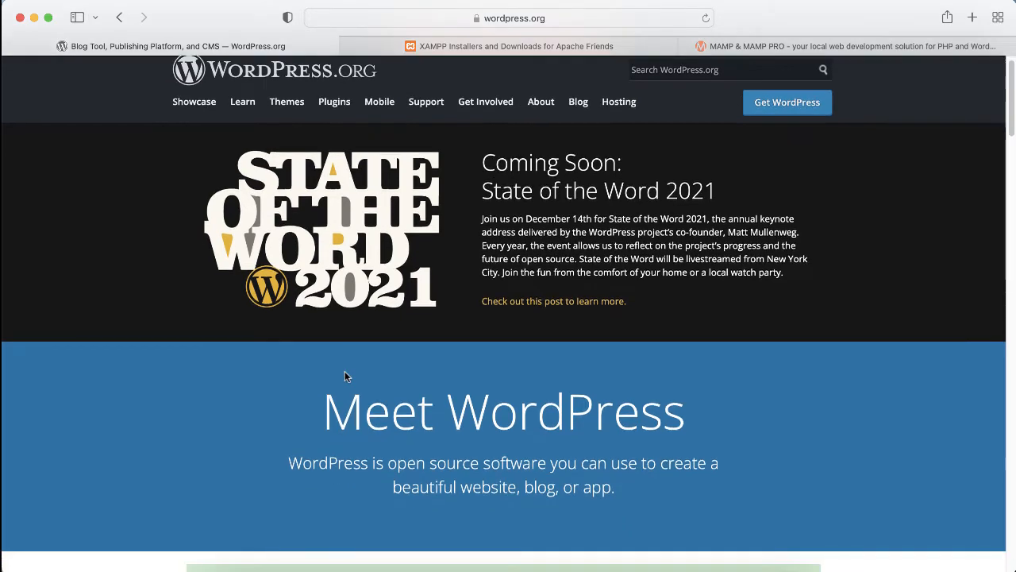
scroll(344, 375, "down", 2)
scroll(345, 371, "down", 5)
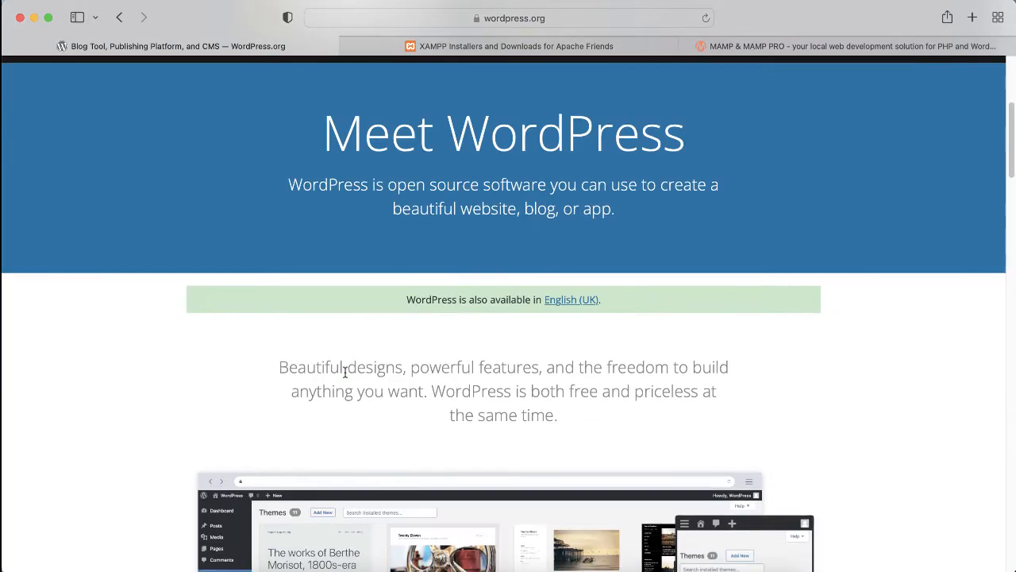
scroll(345, 370, "down", 1)
scroll(345, 373, "down", 2)
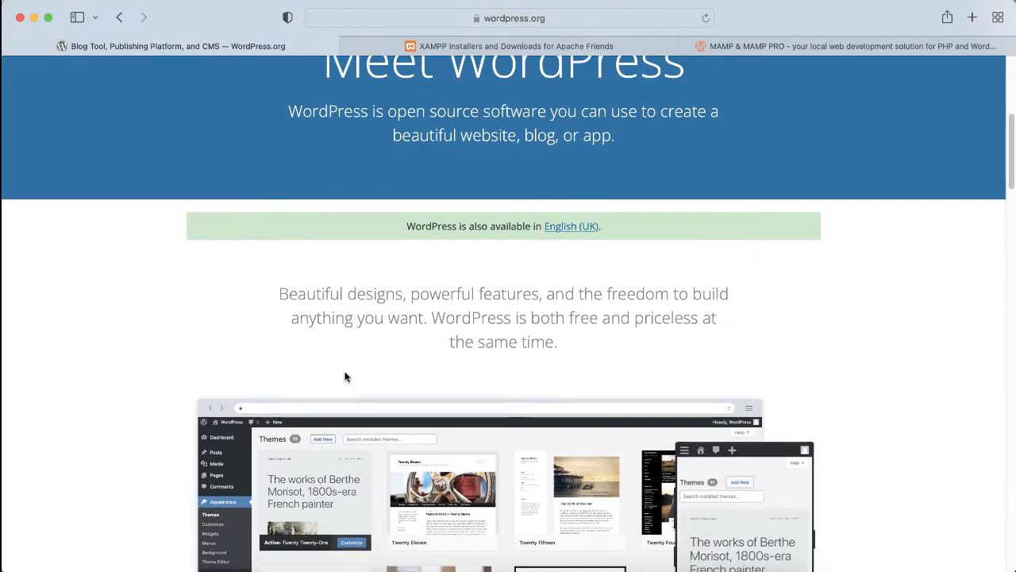
scroll(344, 376, "down", 1)
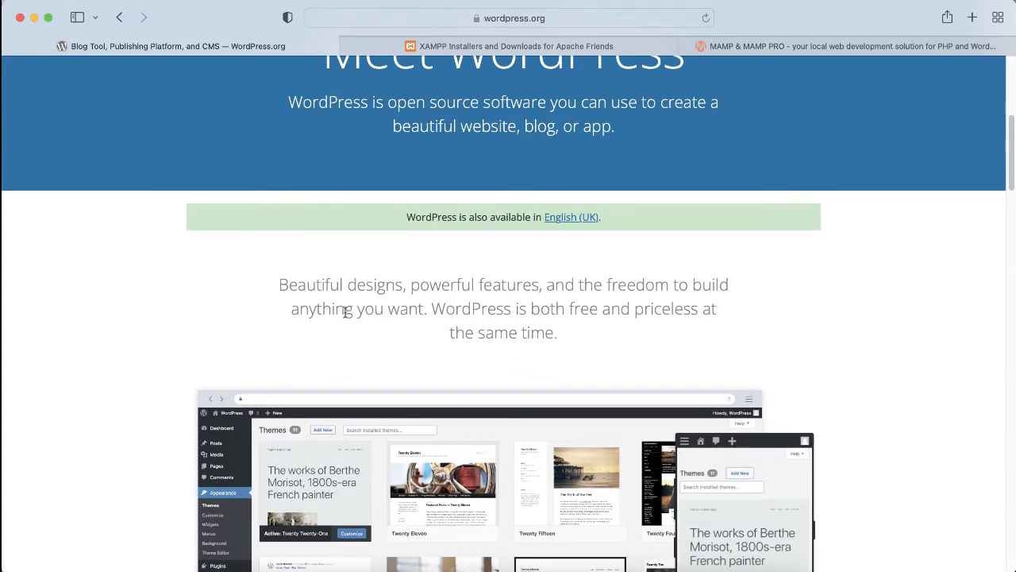
scroll(274, 287, "down", 1)
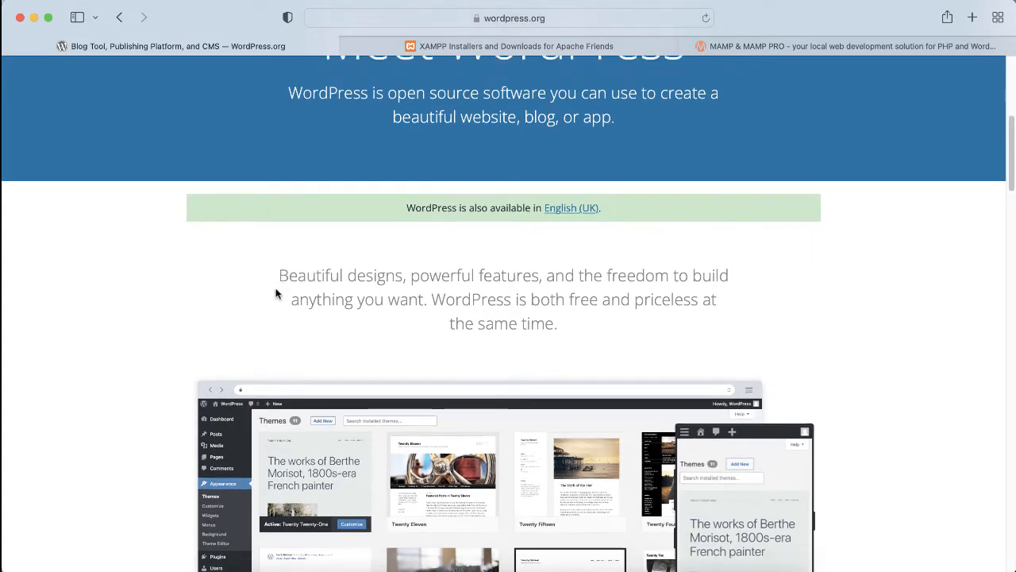
scroll(276, 293, "down", 3)
scroll(276, 294, "down", 2)
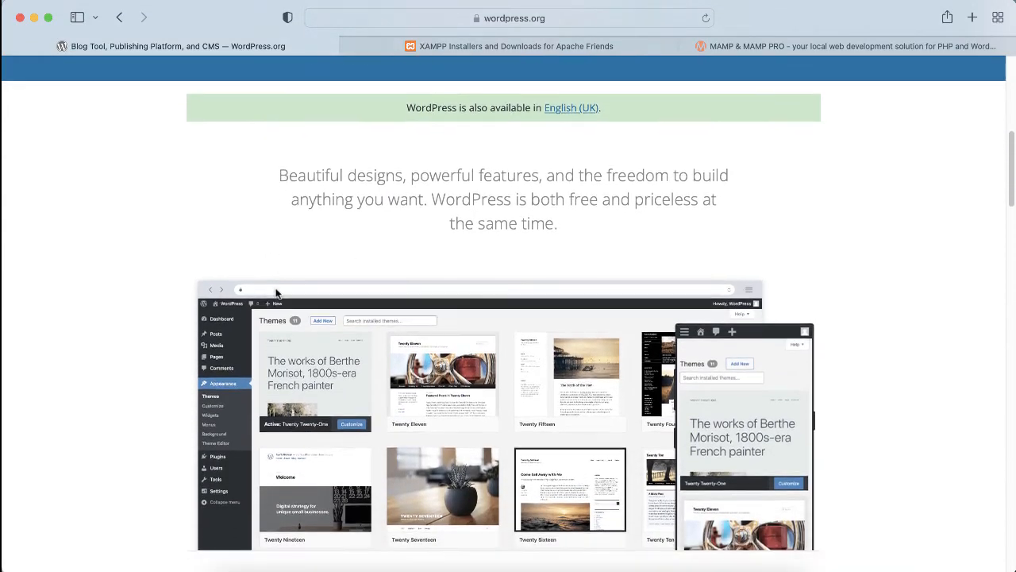
scroll(276, 293, "down", 2)
scroll(276, 294, "down", 2)
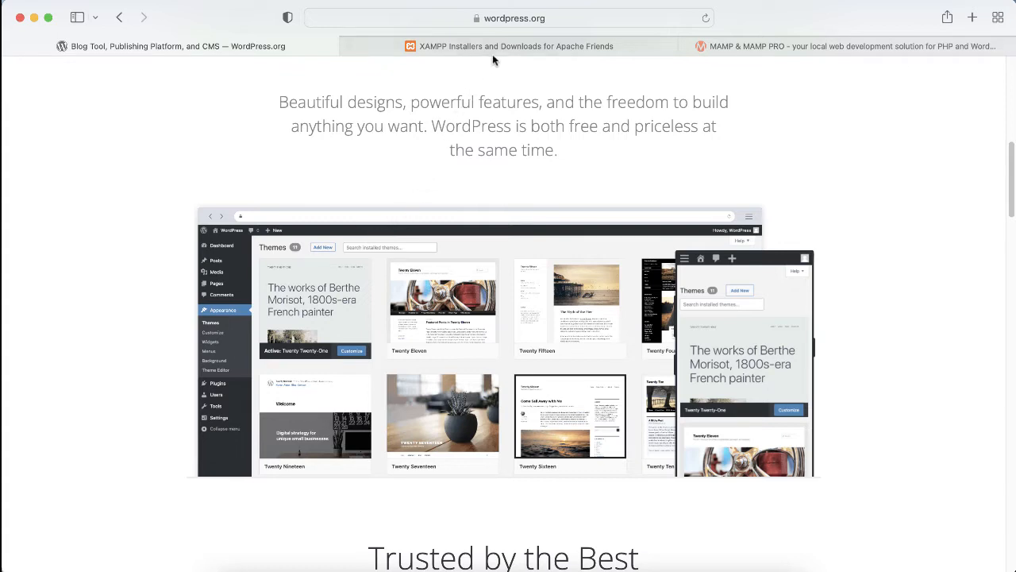
mouse_move(523, 47)
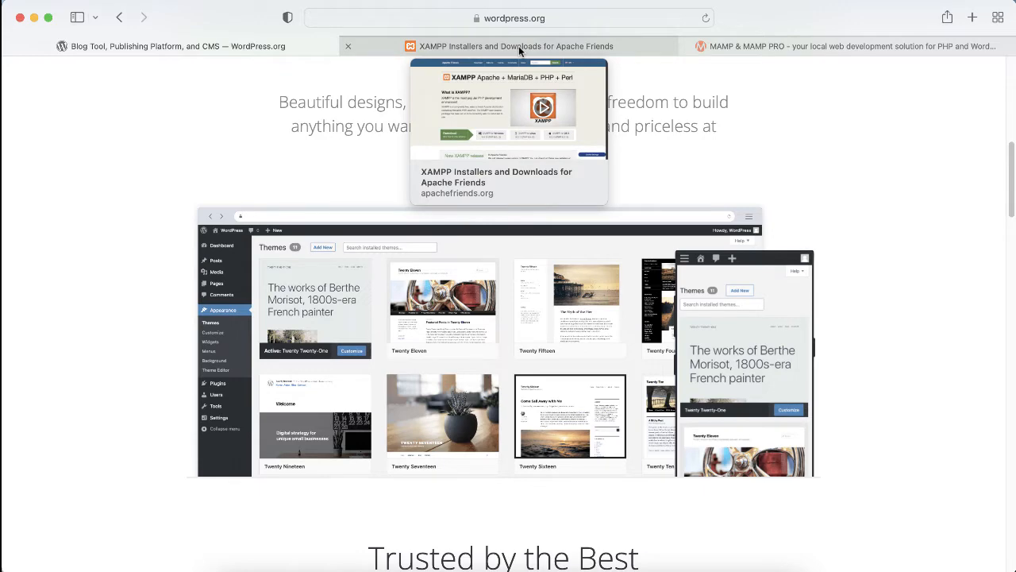
Step: View the XAMPP download page at apachefriends.org, then the MAMP site at mamp.info
left_click(519, 45)
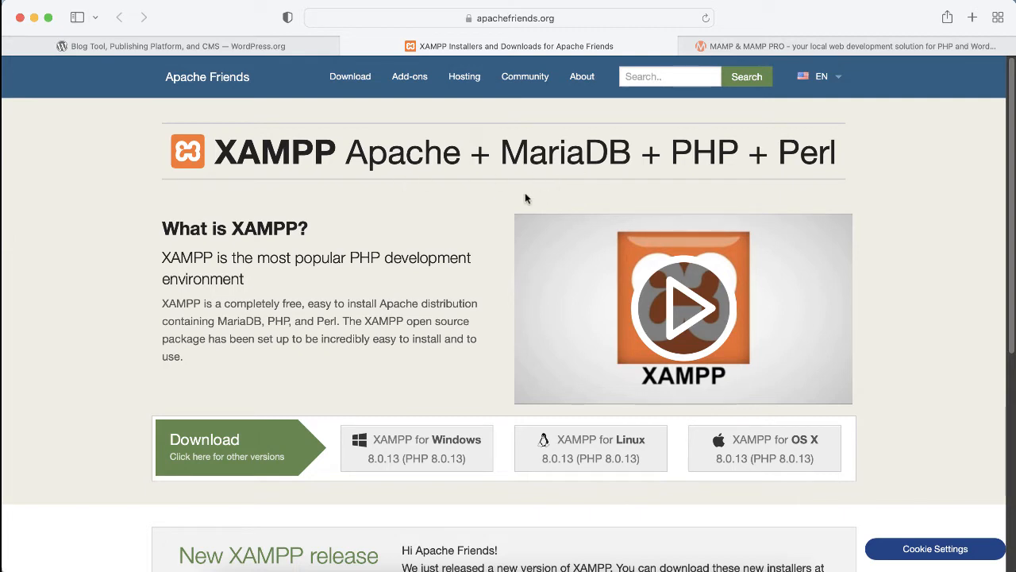
left_click(859, 46)
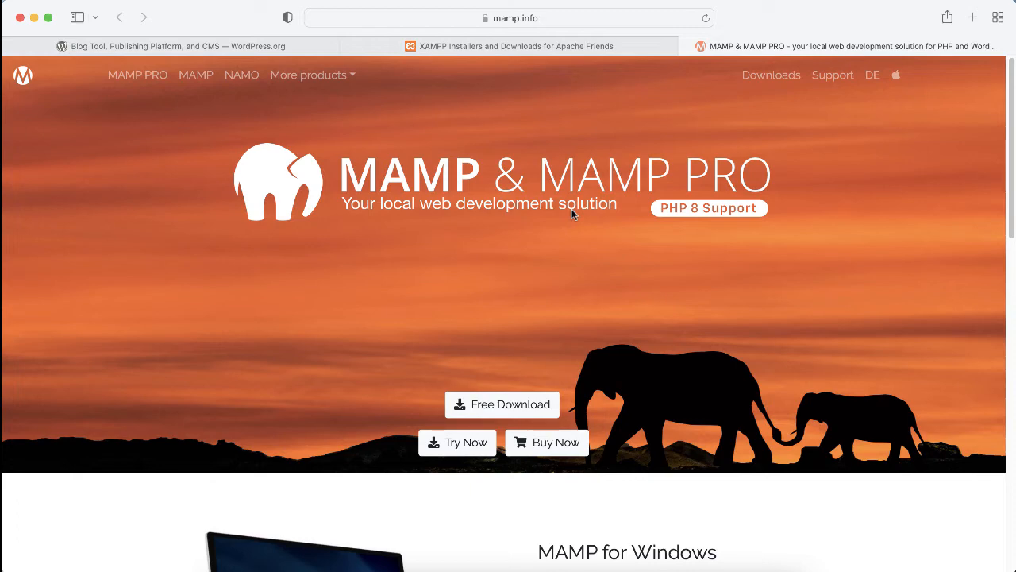
Step: Compare the XAMPP and MAMP sites again, then return to the WordPress.org page
left_click(574, 47)
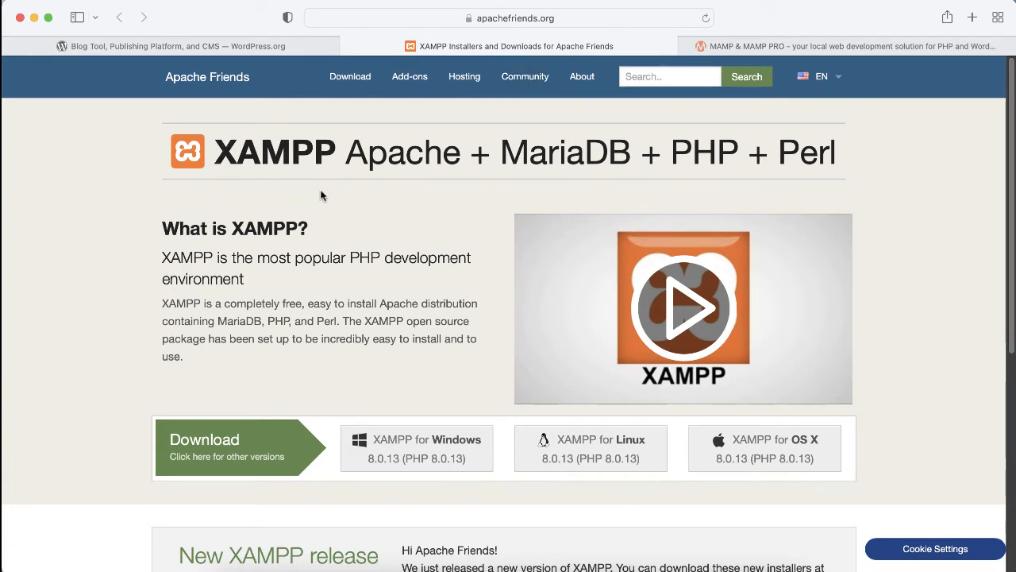
mouse_move(842, 88)
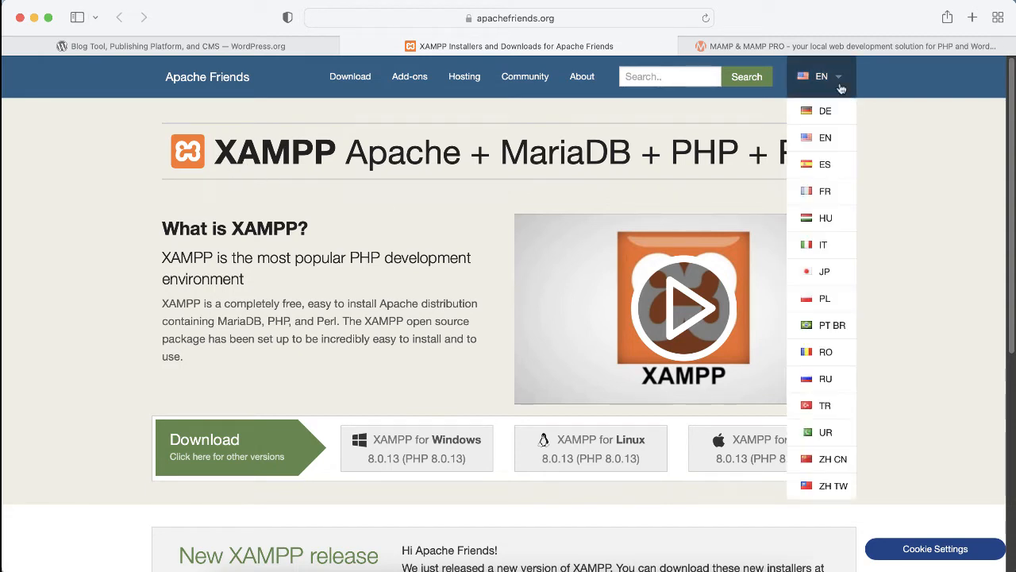
mouse_move(797, 52)
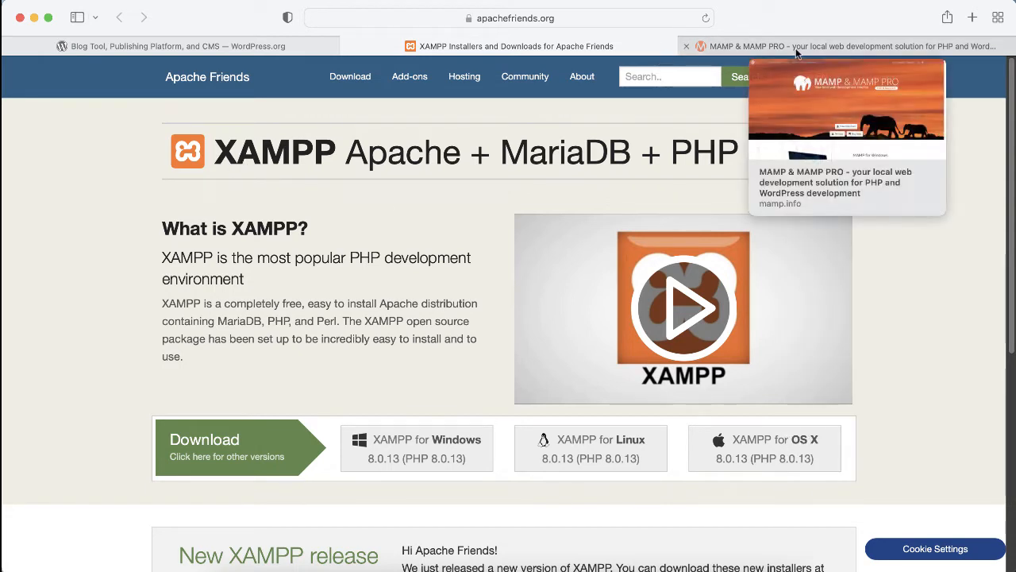
left_click(799, 50)
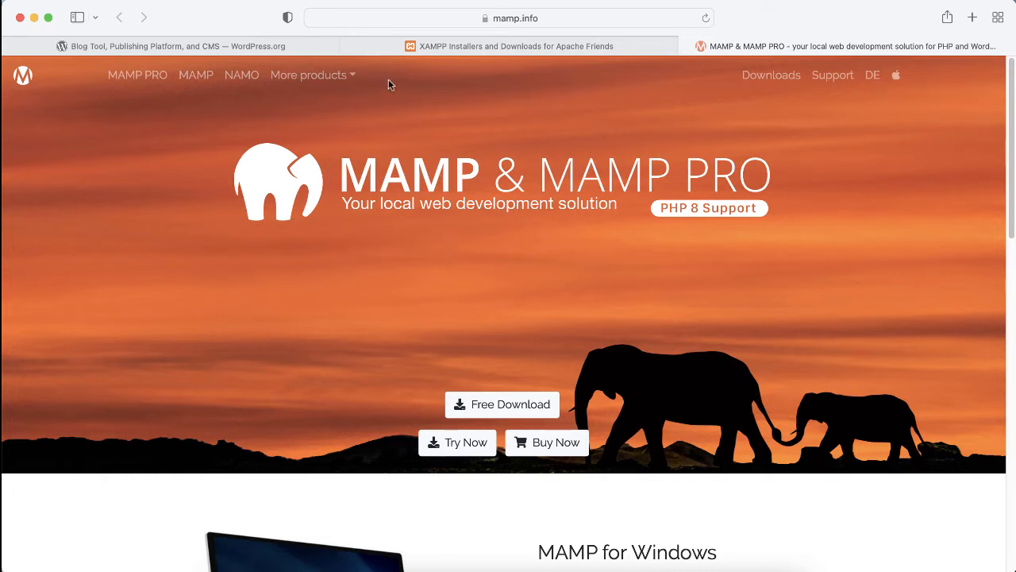
left_click(242, 46)
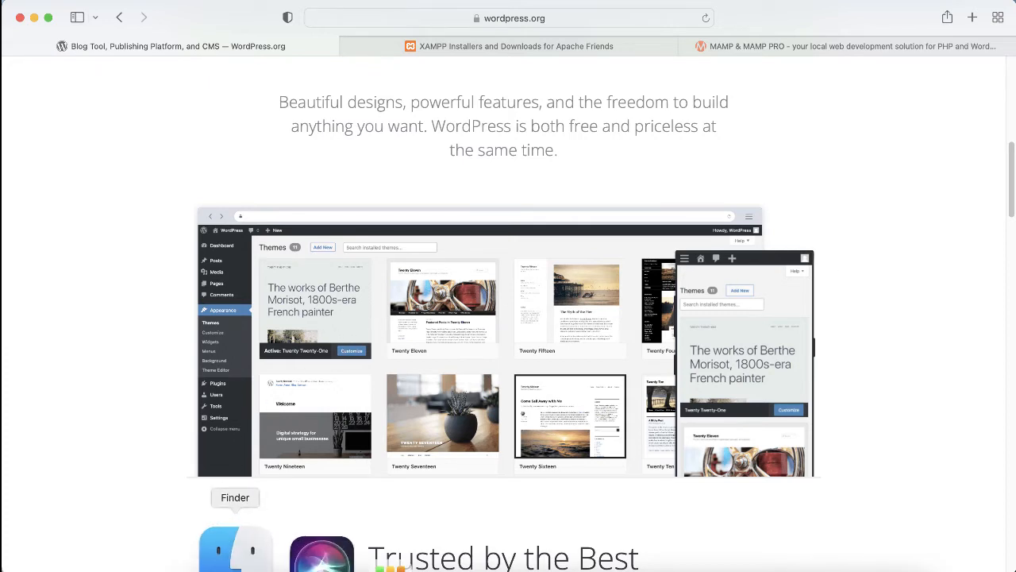
Step: Browse in Finder to Applications > MAMP > htdocs, find wordpress-5.8.1.zip, then return to Safari
left_click(232, 552)
left_click(210, 138)
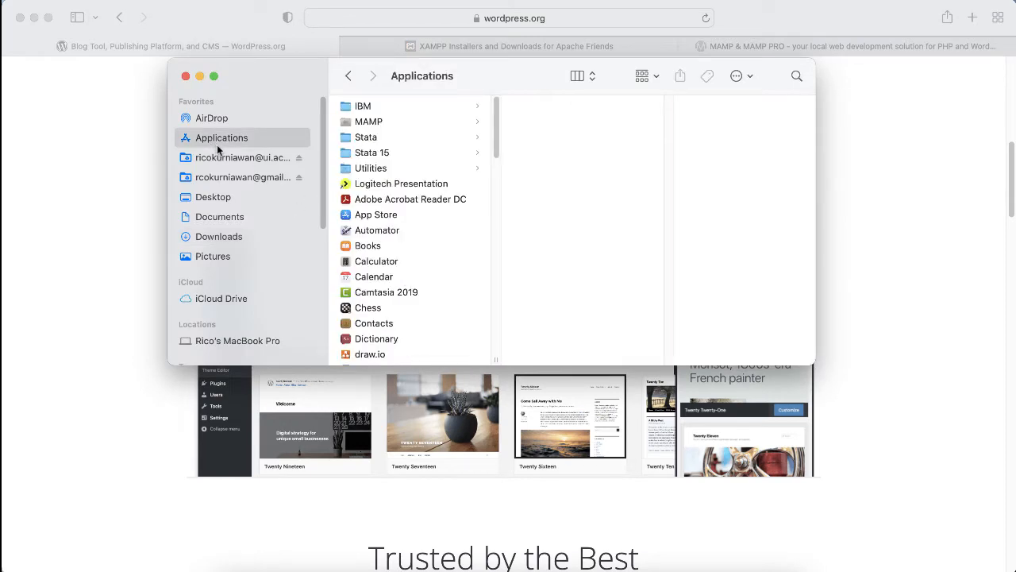
left_click(367, 126)
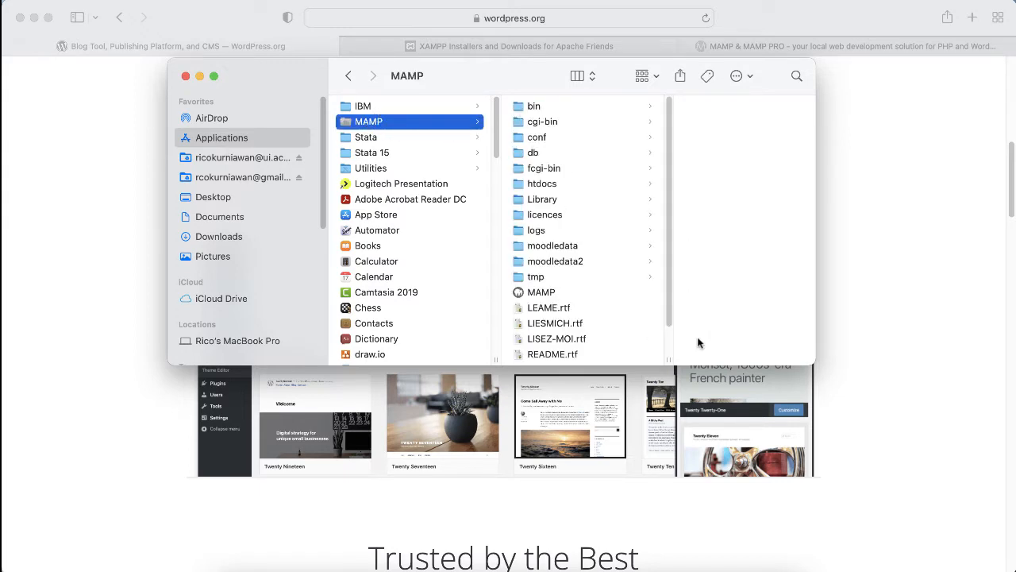
left_click_drag(810, 362, 943, 466)
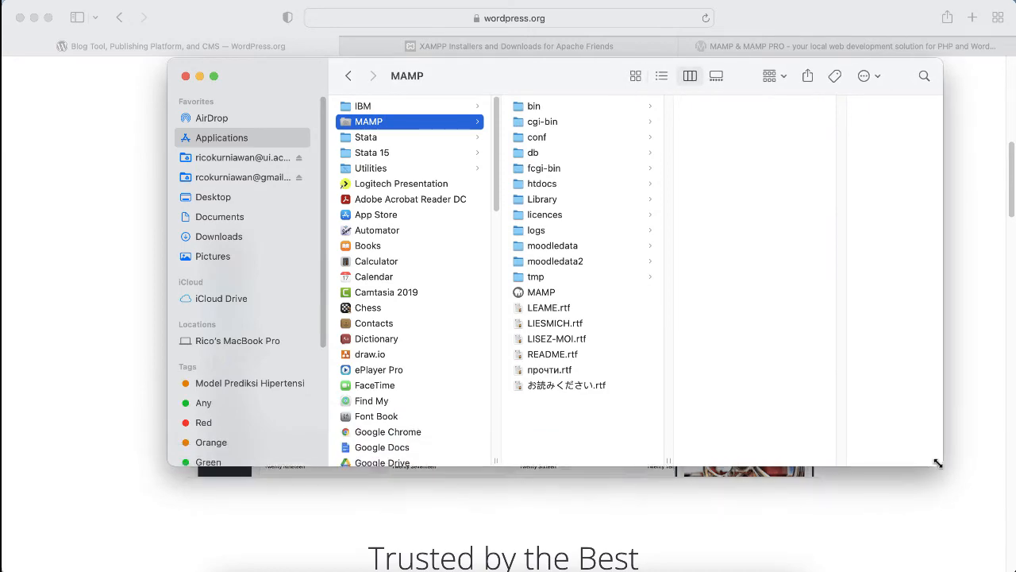
left_click_drag(514, 77, 486, 86)
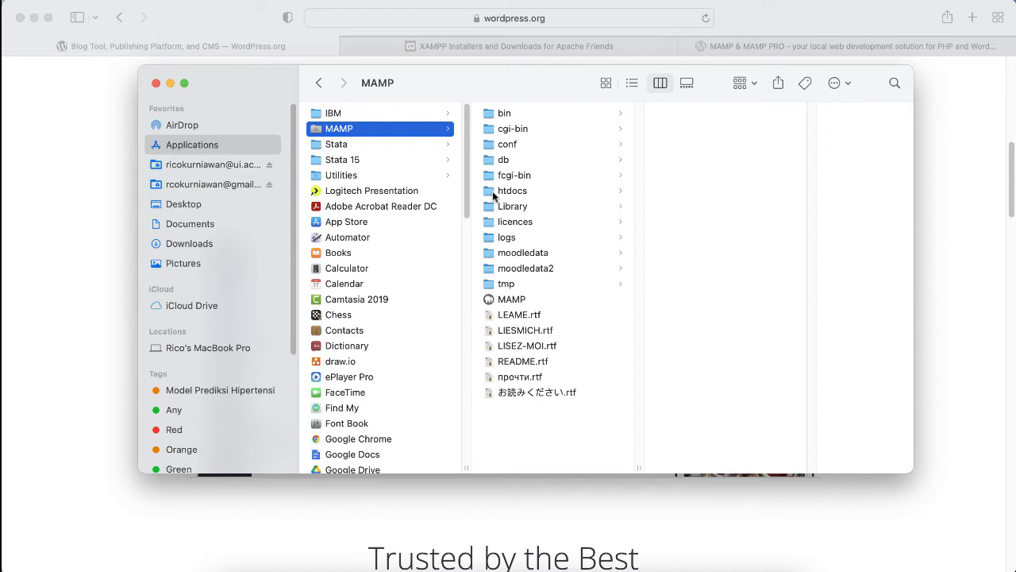
left_click(493, 194)
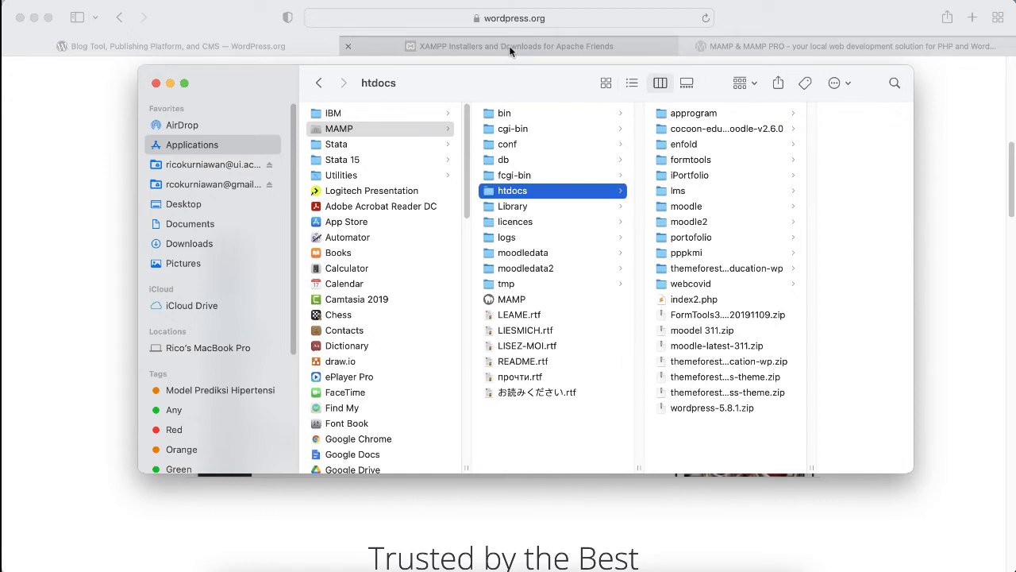
left_click(97, 120)
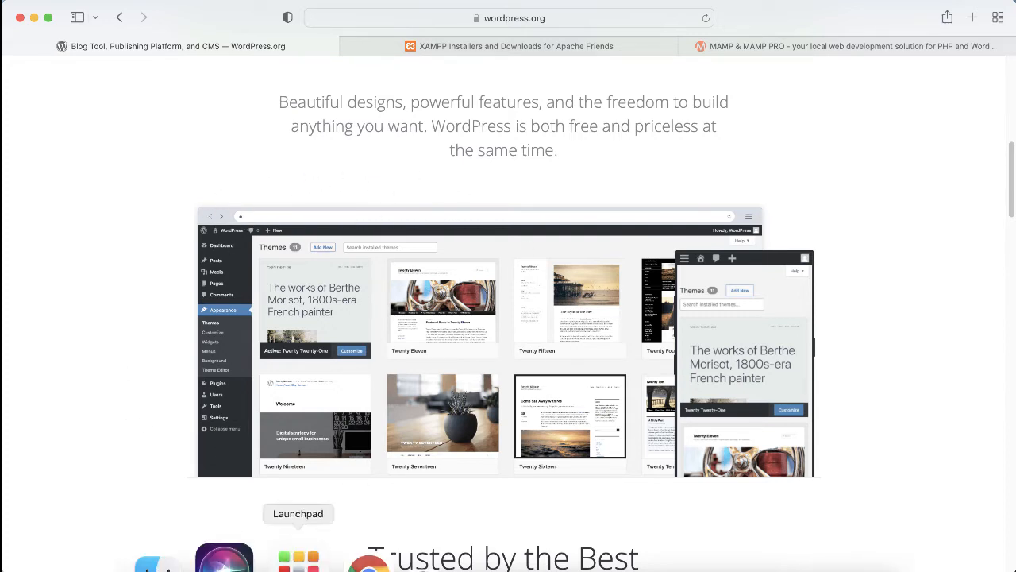
Step: Launch MAMP from Launchpad and move its control window slightly left
left_click(299, 560)
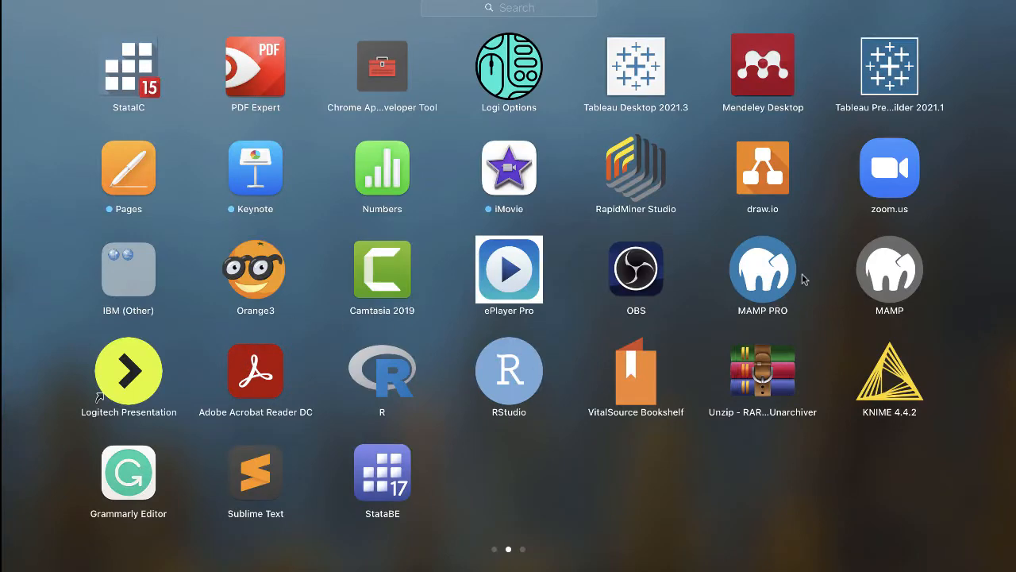
left_click(893, 278)
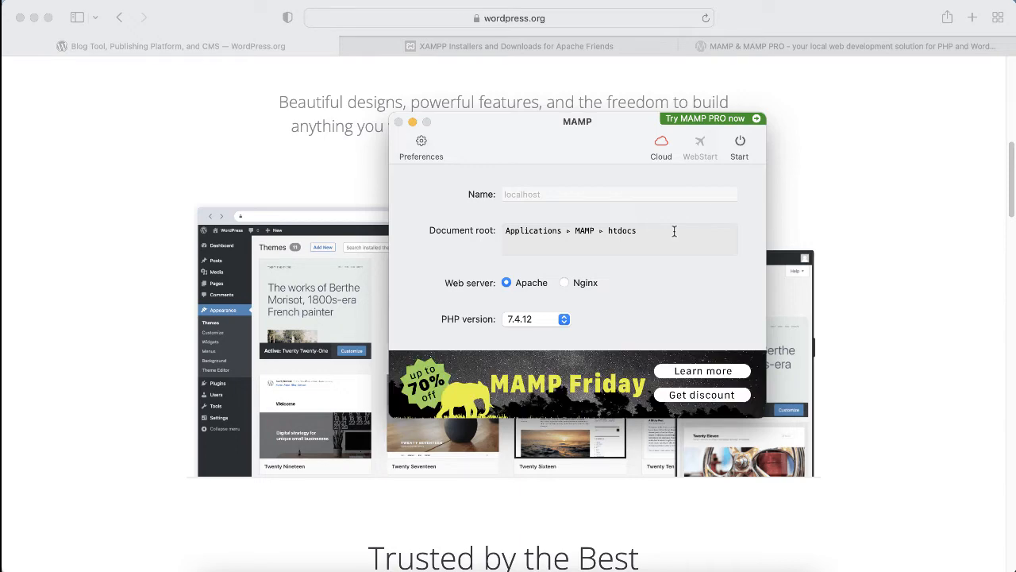
left_click_drag(535, 123, 446, 117)
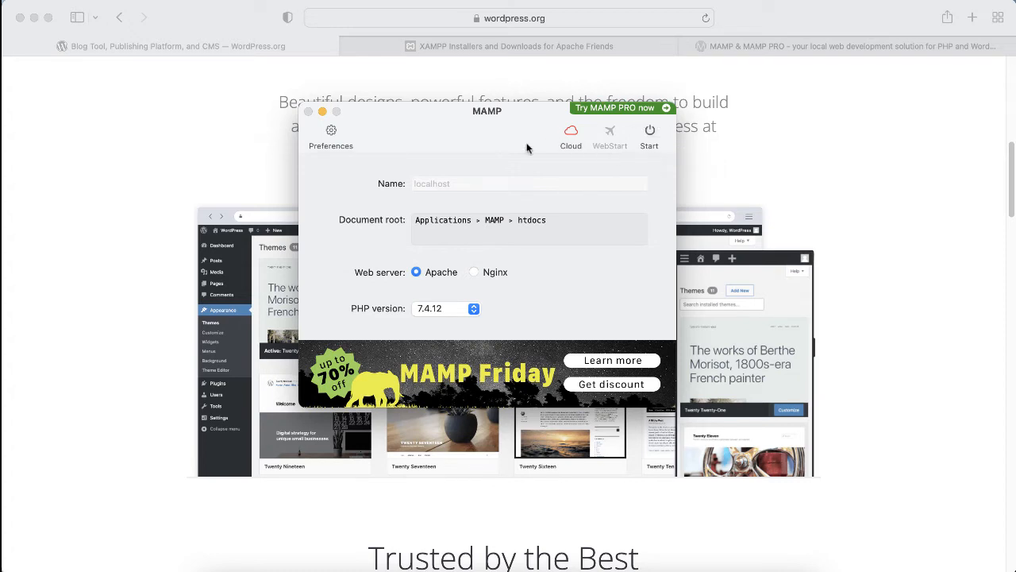
Step: Start the MAMP servers so Chrome shows the localhost:8888/MAMP welcome page, then add a new tab
left_click(648, 132)
left_click(718, 2)
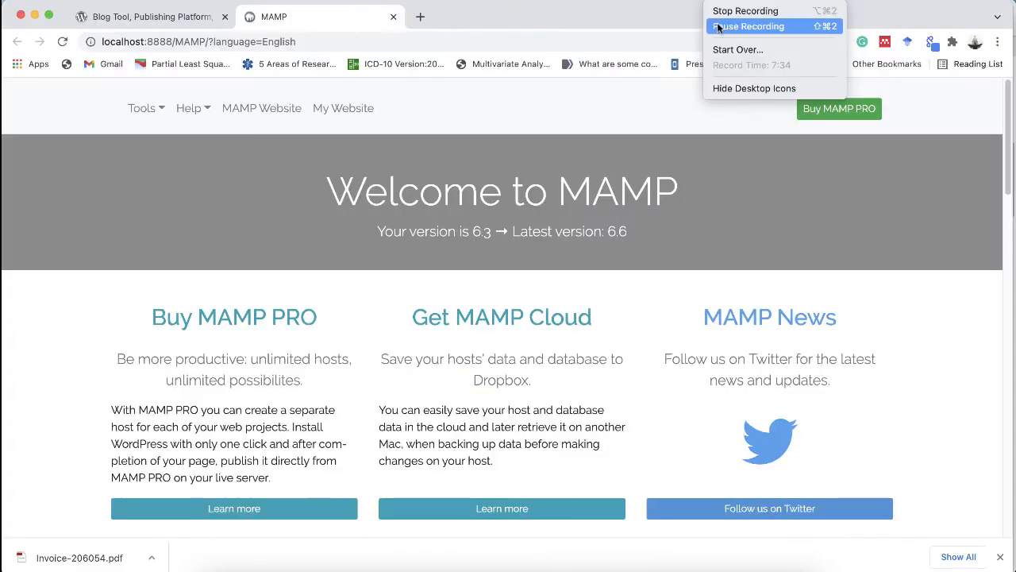
left_click(716, 26)
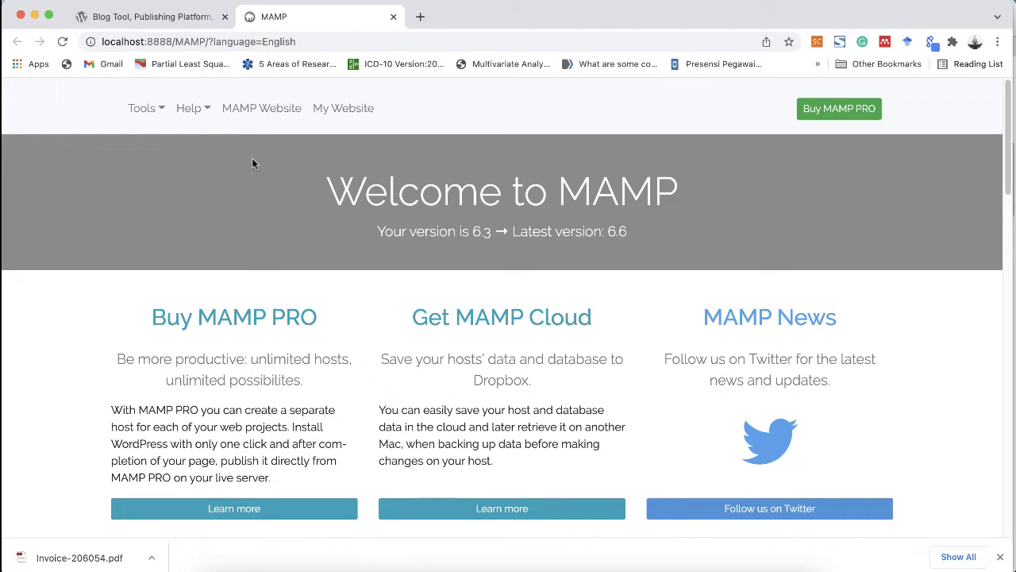
left_click(421, 20)
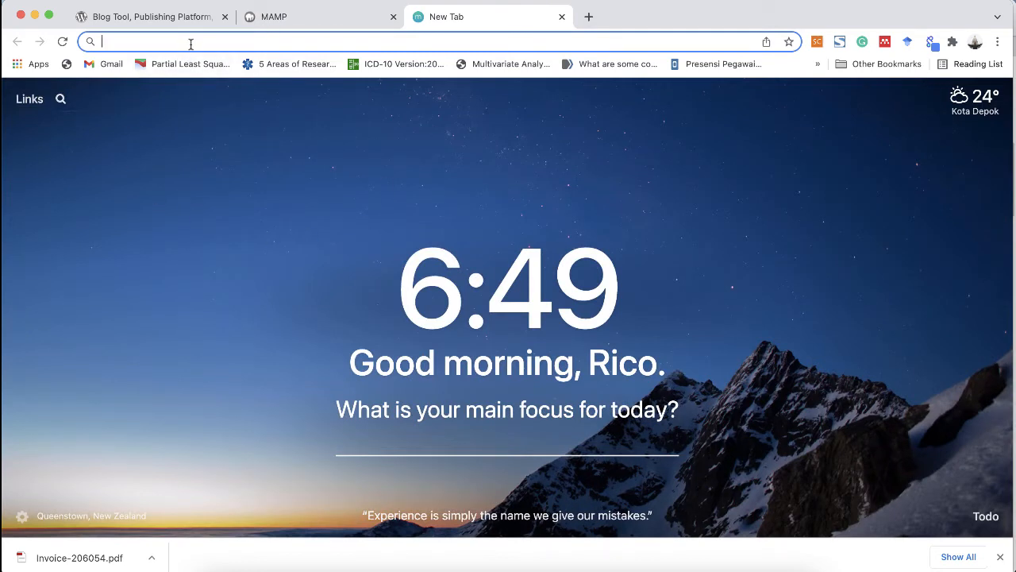
Step: Load localhost:8888 in the new tab to list the htdocs folder contents
type("loca")
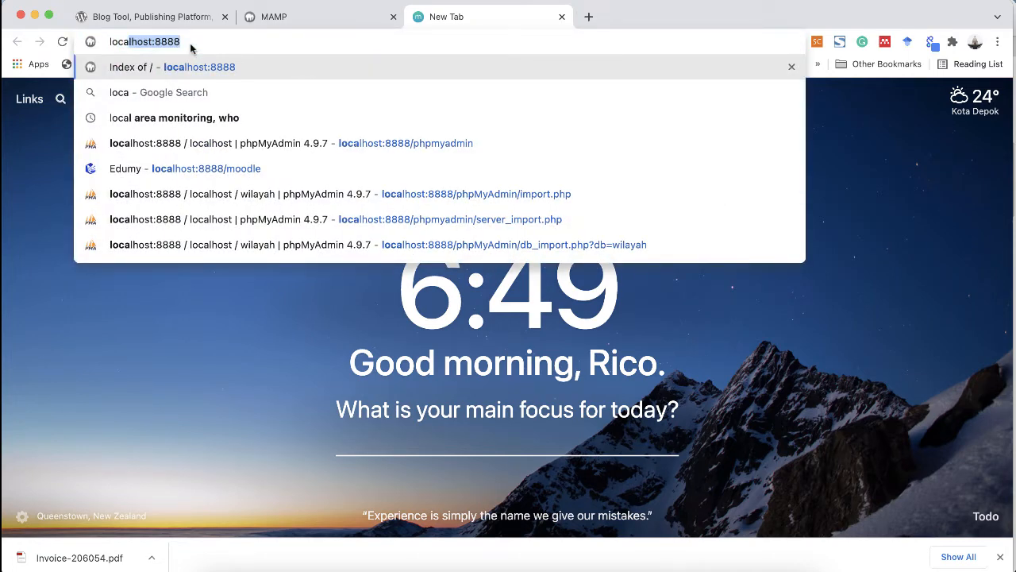
key("Right")
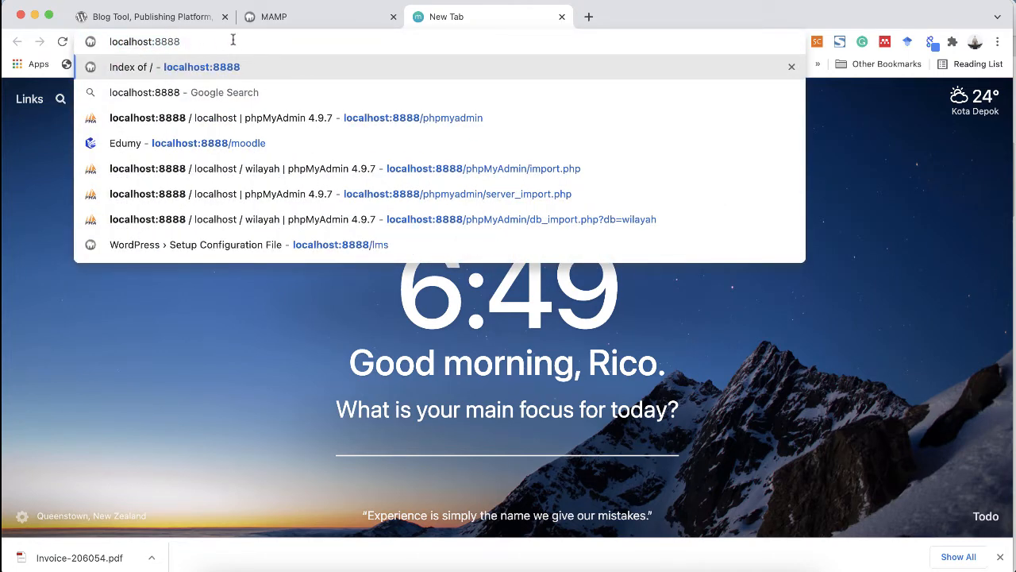
left_click_drag(222, 41, 180, 43)
left_click(158, 41)
left_click(188, 41)
key("Return")
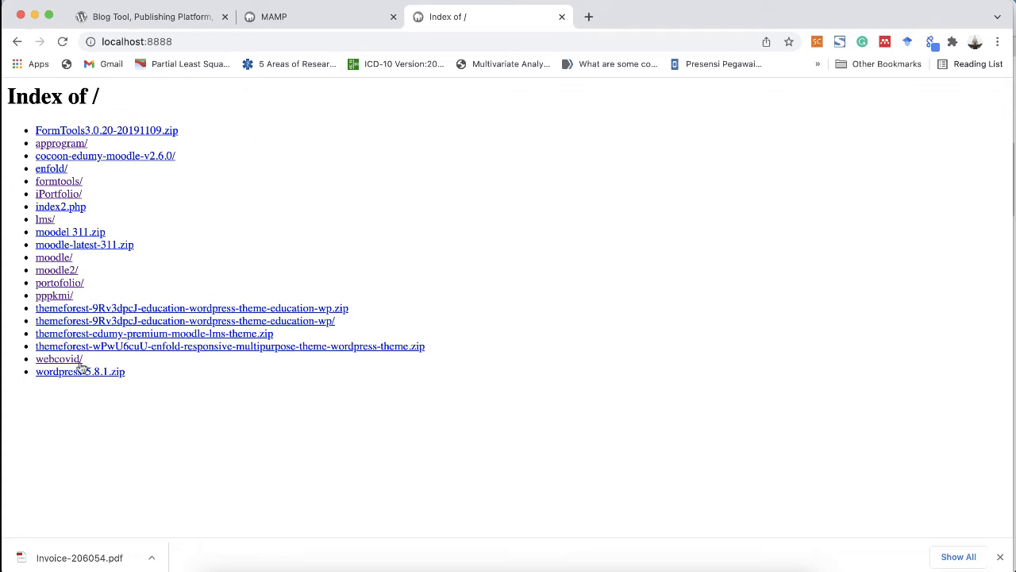
Step: In another new tab, try loading plain localhost without the :8888 port
left_click(588, 17)
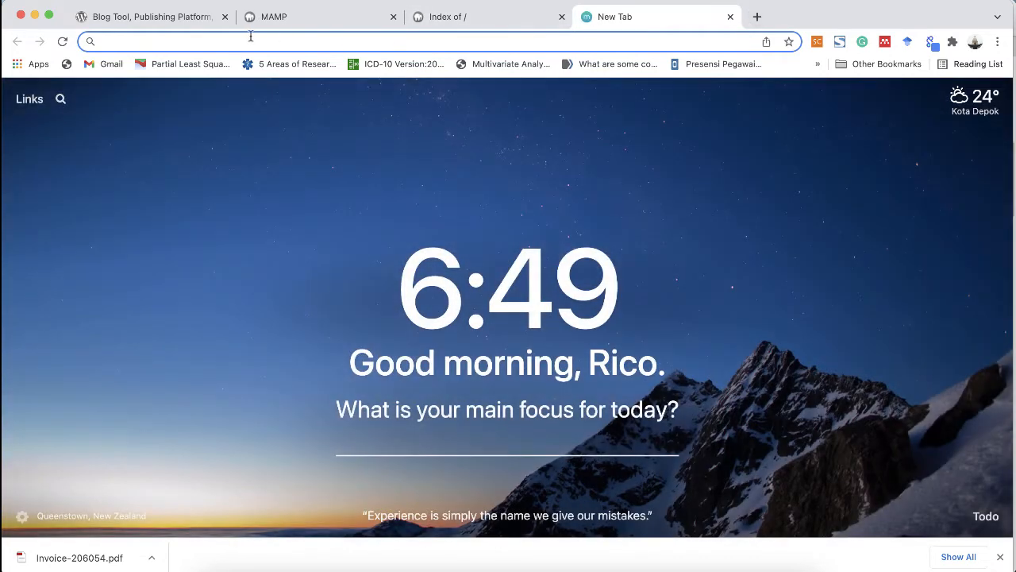
type("lo")
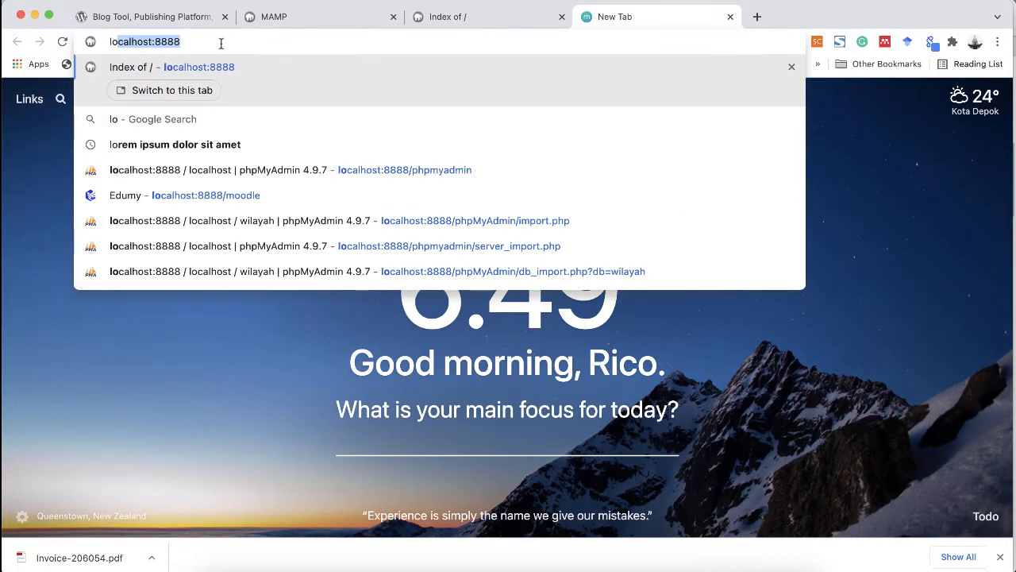
left_click(212, 44)
left_click_drag(155, 41, 218, 41)
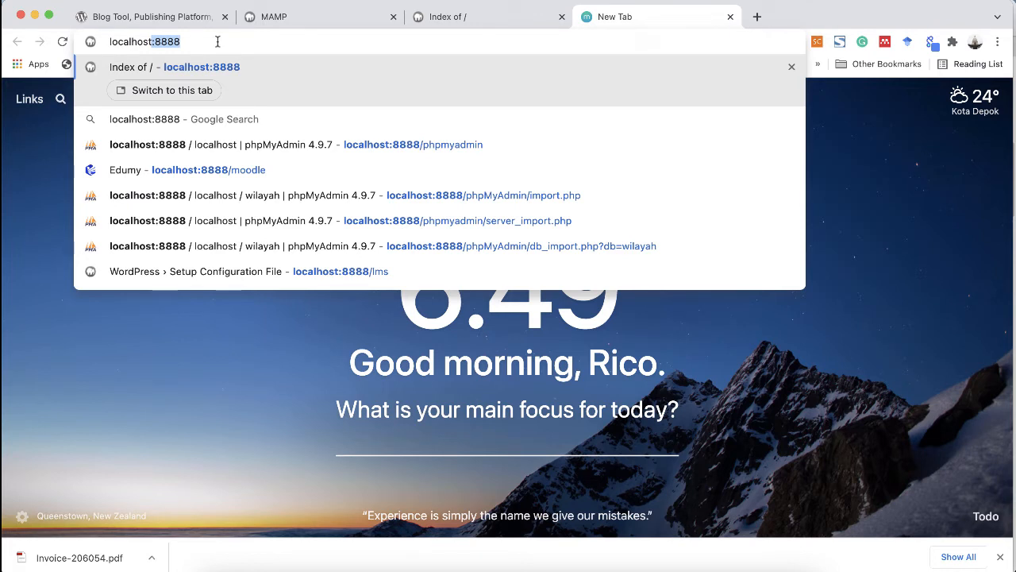
key("BackSpace")
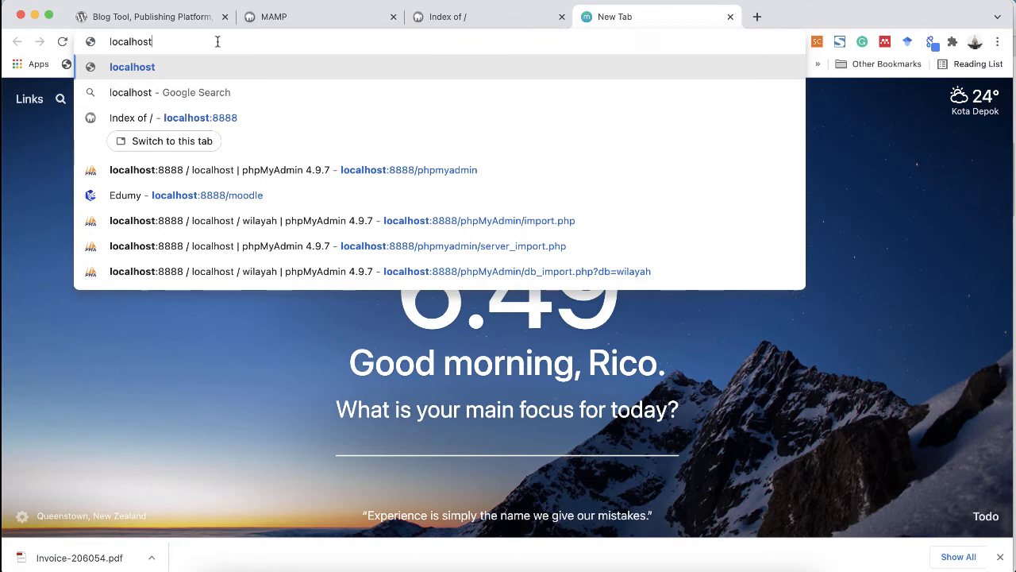
key("Return")
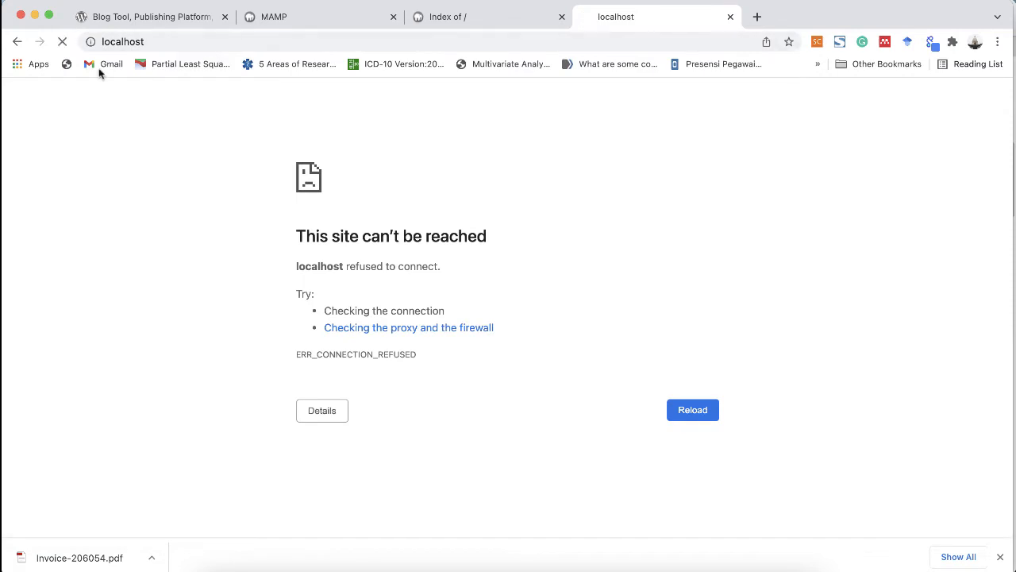
Step: Add :8888 back to the address and load the listing, highlighting wordpress-5.8.1.zip
left_click(173, 38)
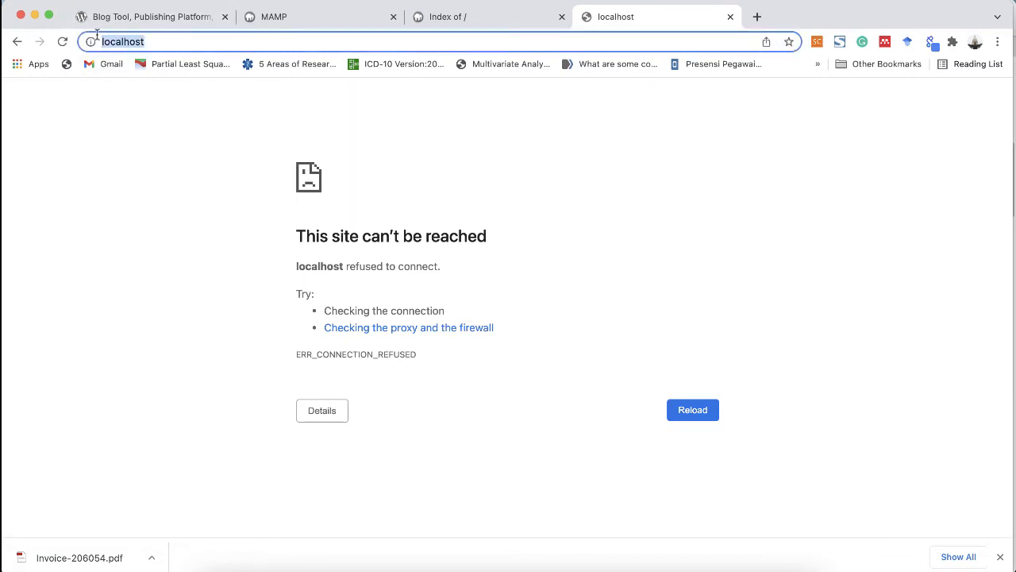
left_click(177, 42)
left_click_drag(165, 42, 89, 41)
left_click(177, 43)
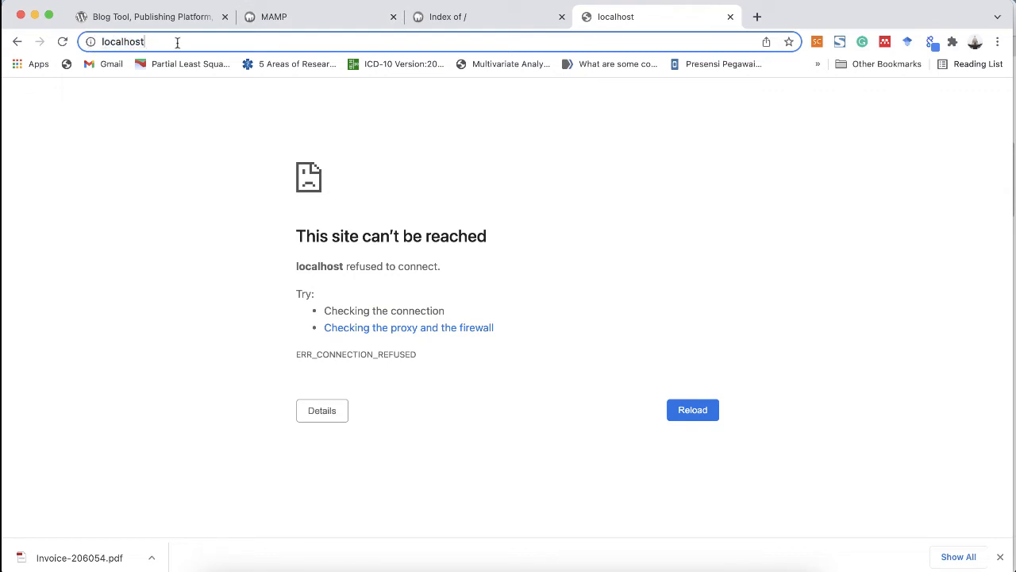
type(":8888")
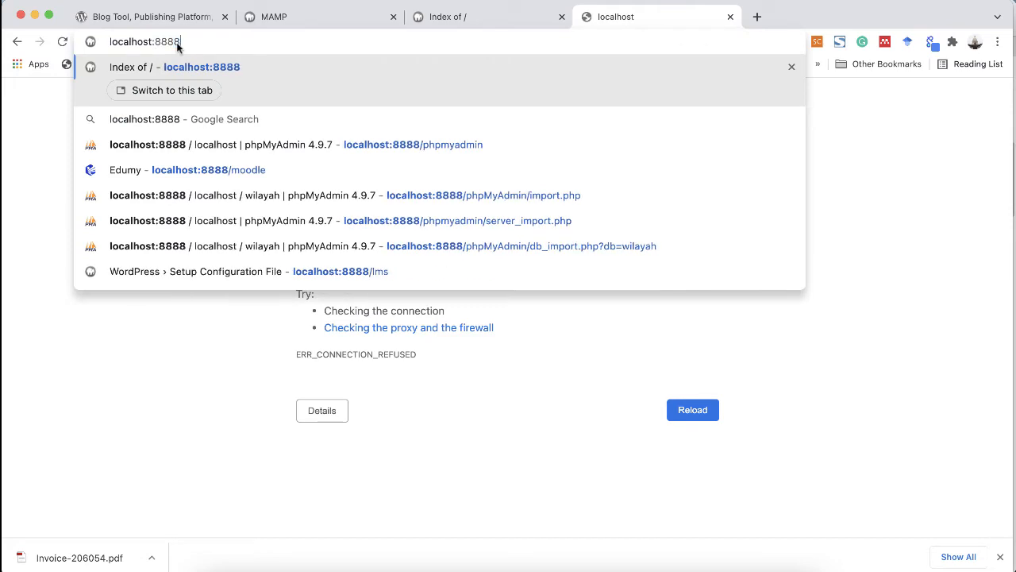
key("Return")
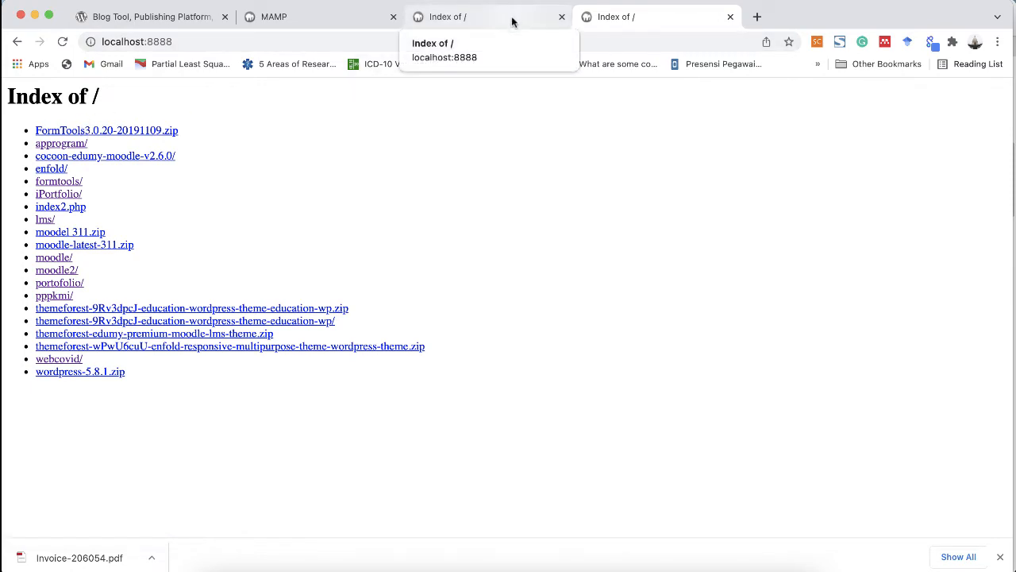
left_click_drag(66, 417, 418, 367)
left_click(62, 461)
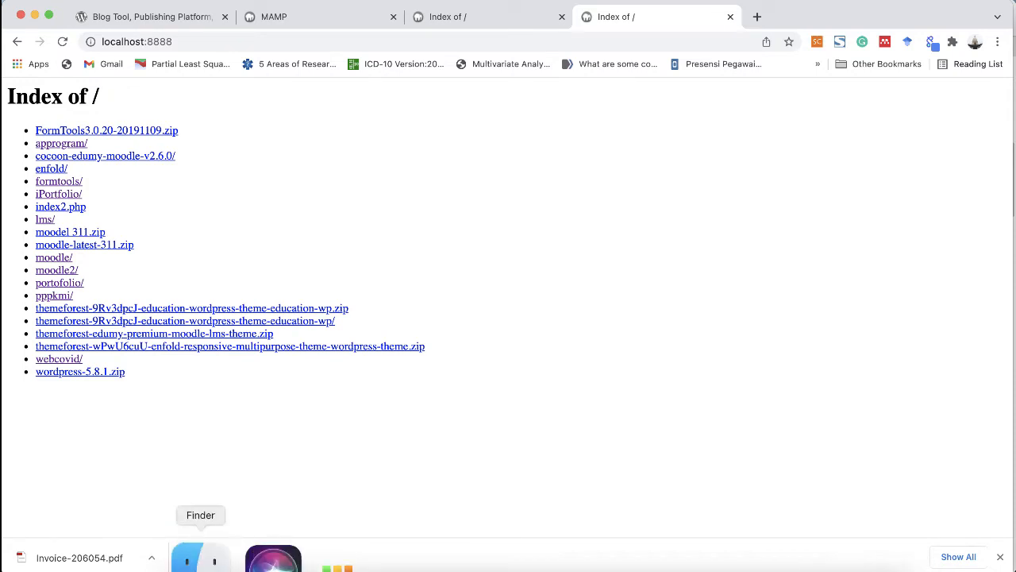
Step: Rename index2.php in the htdocs folder to index.php
left_click(204, 551)
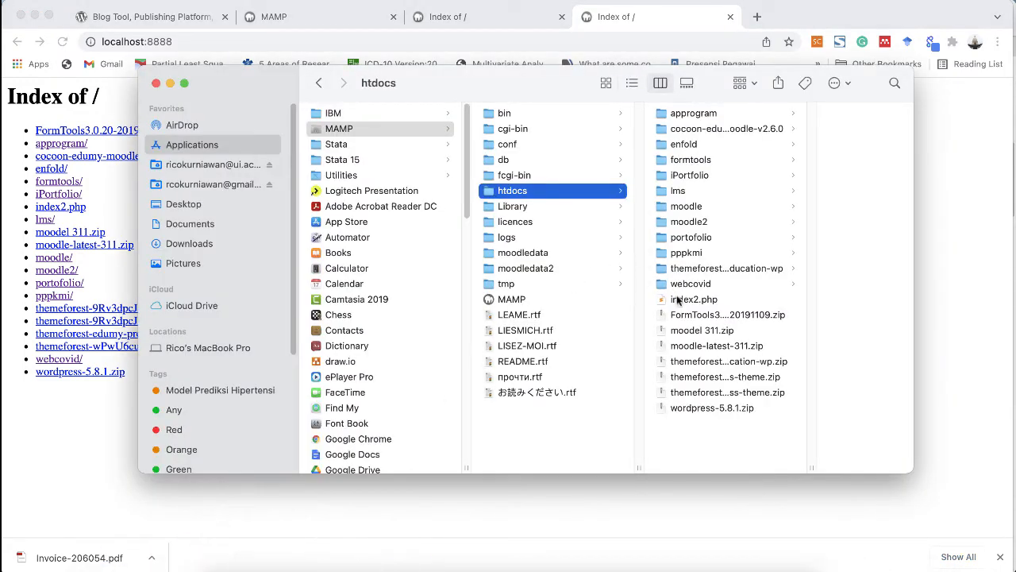
left_click(681, 301)
key("Return")
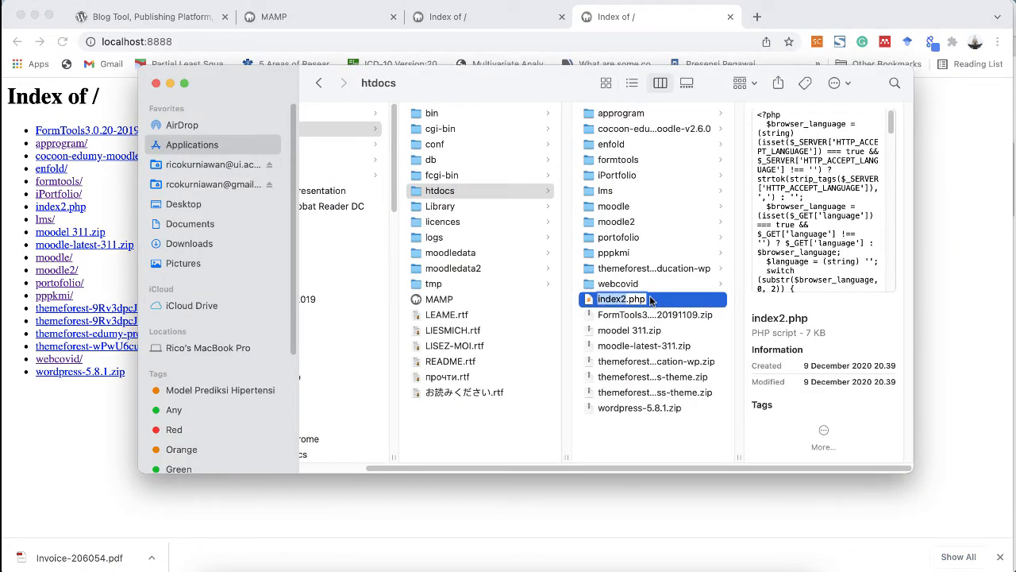
left_click(623, 299)
key("BackSpace")
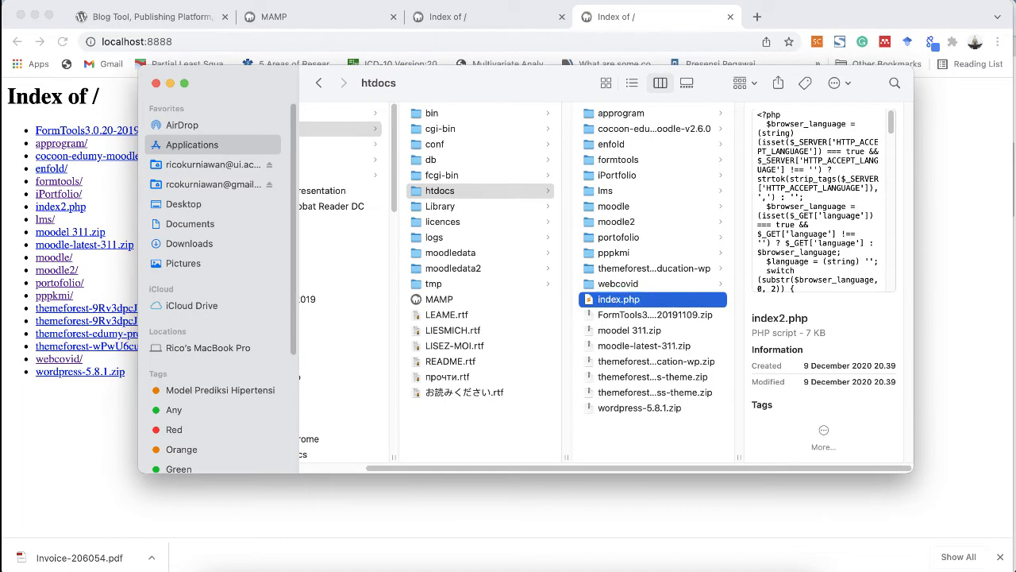
key("Return")
Step: Reload localhost:8888 in Chrome to show the Welcome to MAMP page, selecting its text
left_click(75, 430)
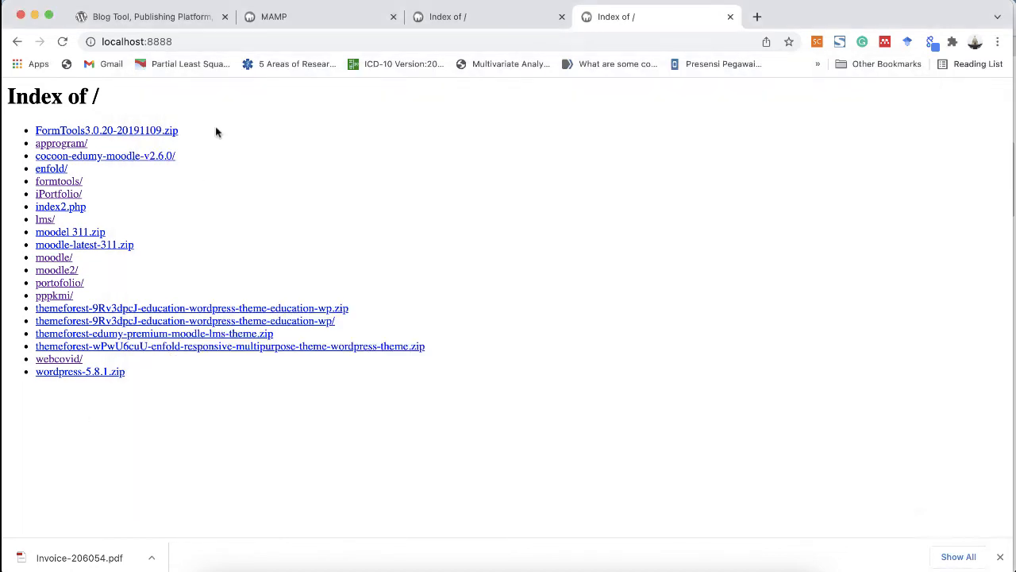
left_click(62, 42)
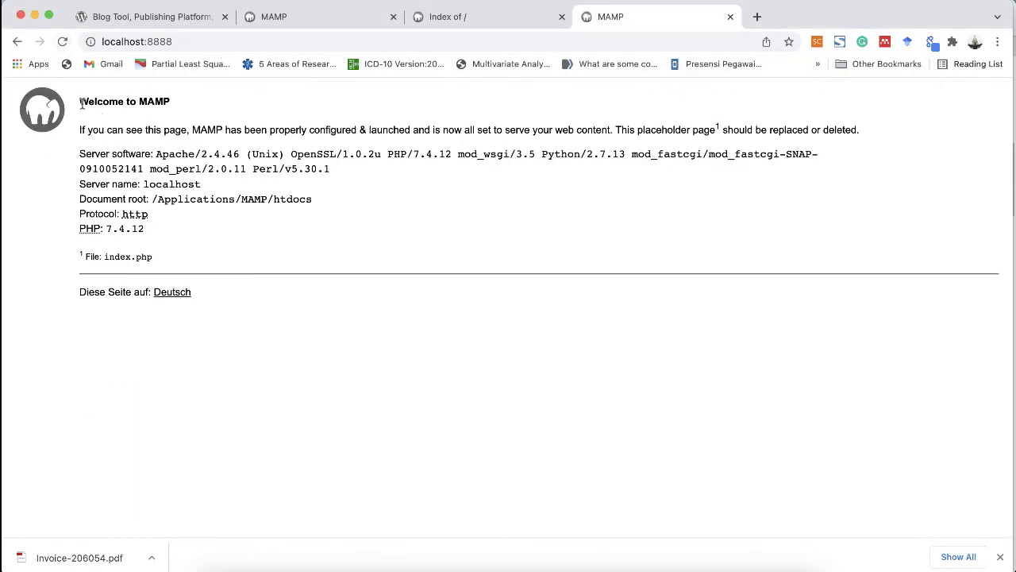
left_click_drag(80, 102, 212, 308)
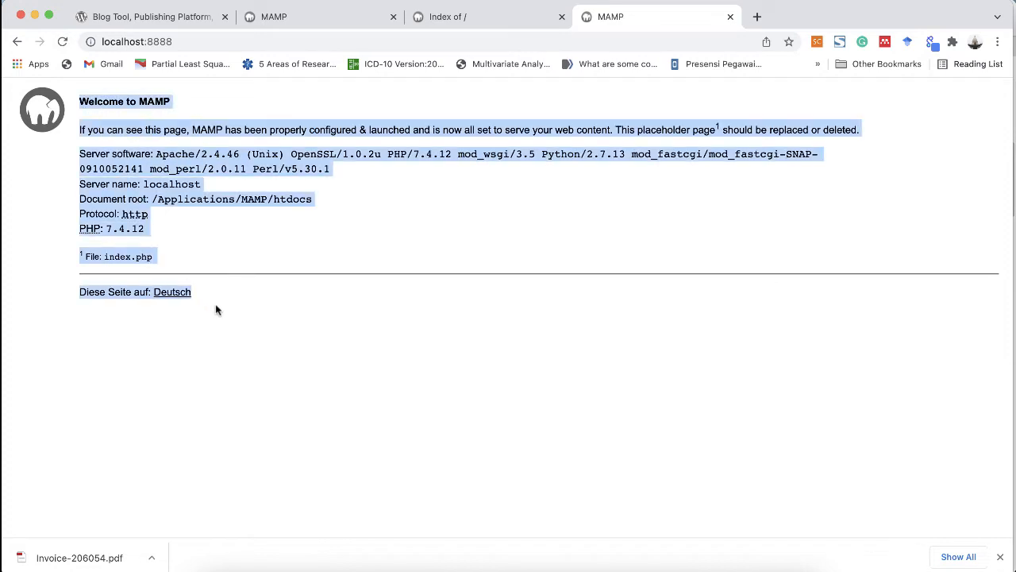
left_click(216, 310)
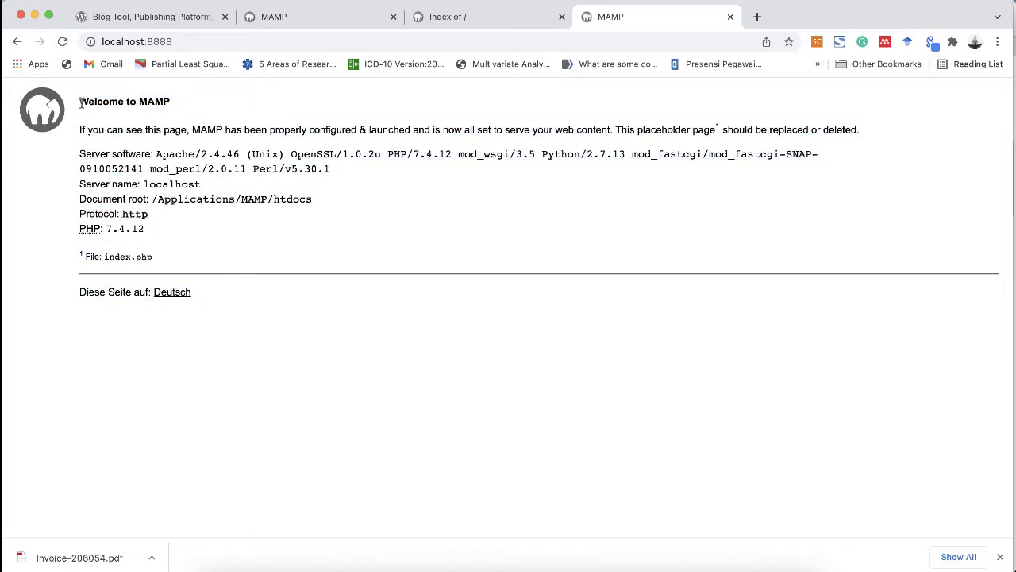
left_click_drag(80, 101, 208, 301)
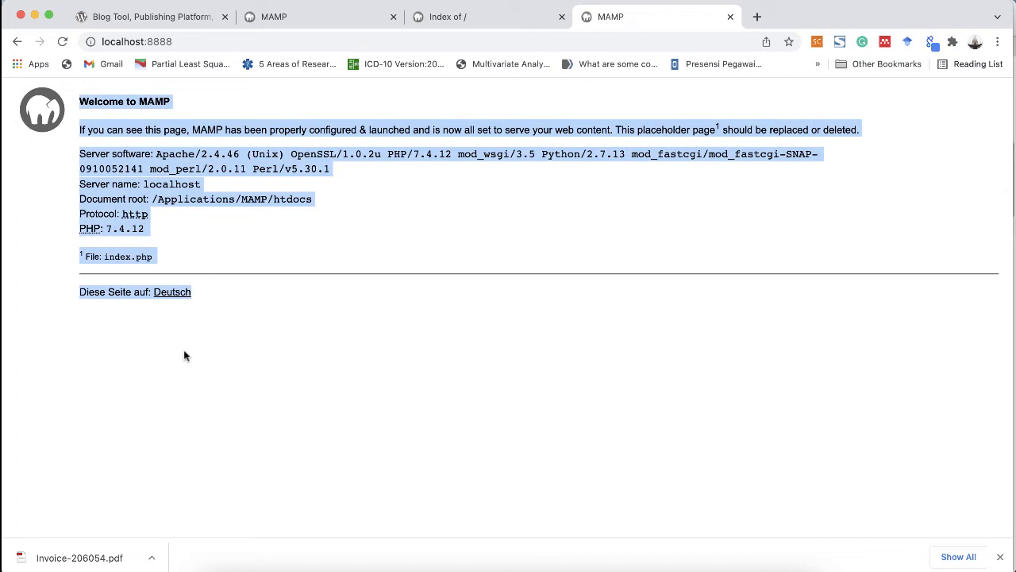
mouse_move(225, 565)
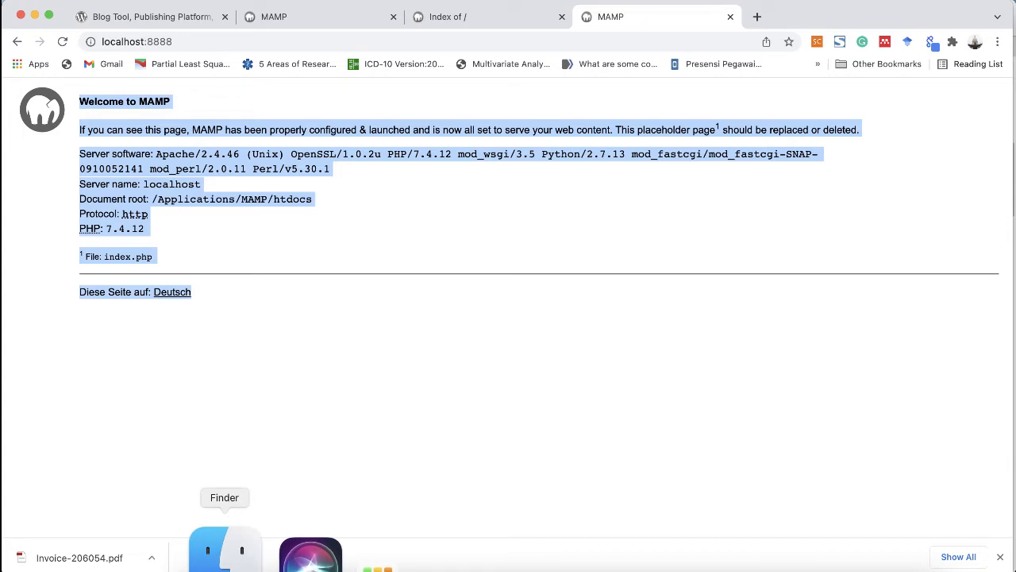
Step: Rename index.php in htdocs back to index2.php
left_click(224, 556)
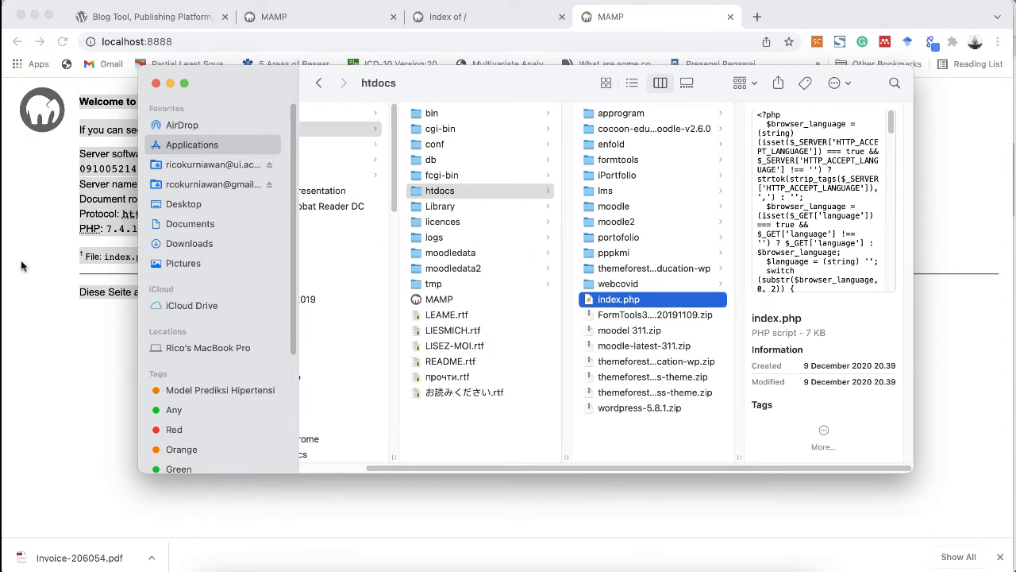
left_click_drag(452, 93, 426, 82)
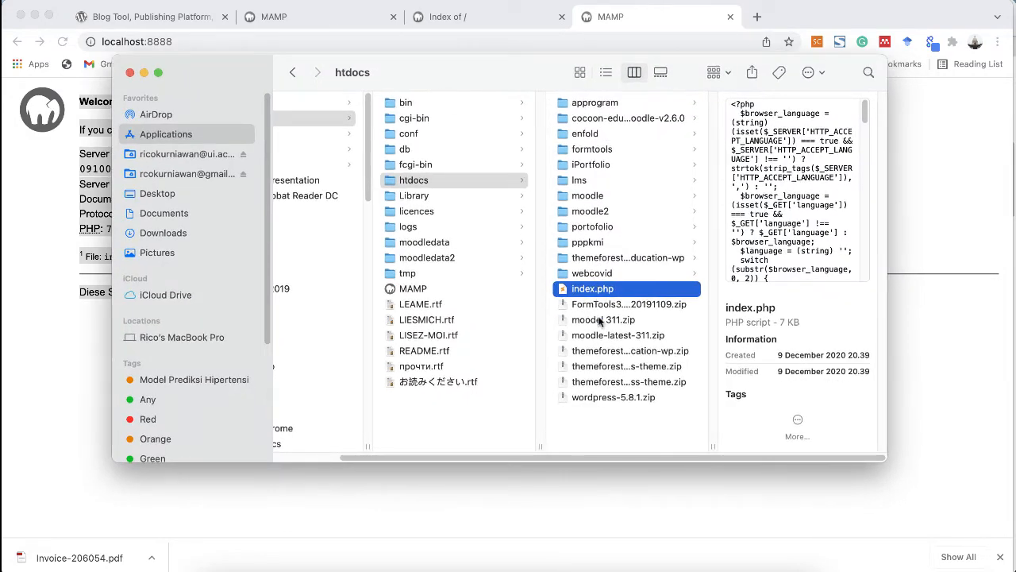
key("Return")
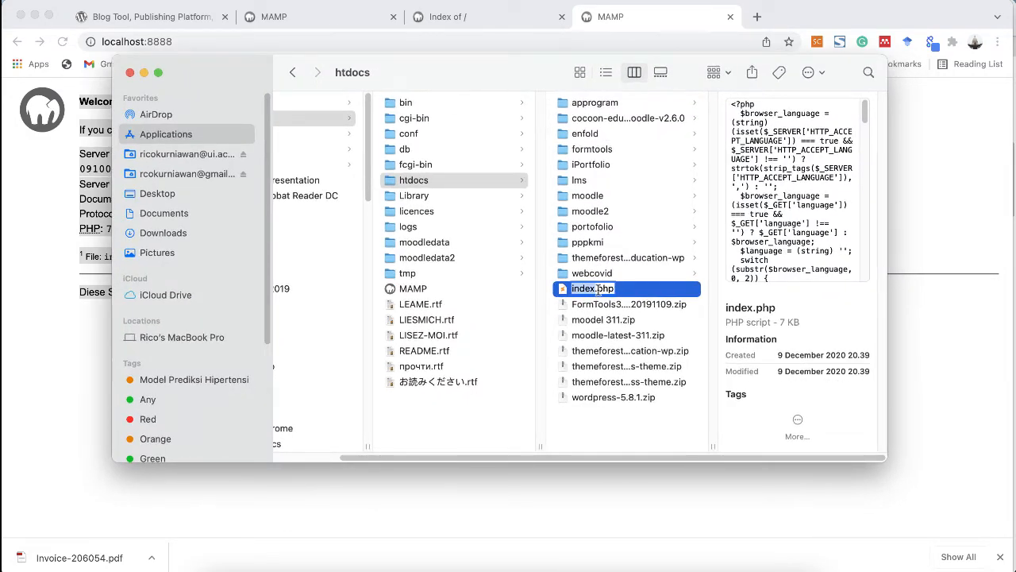
left_click(595, 291)
type("2")
key("Return")
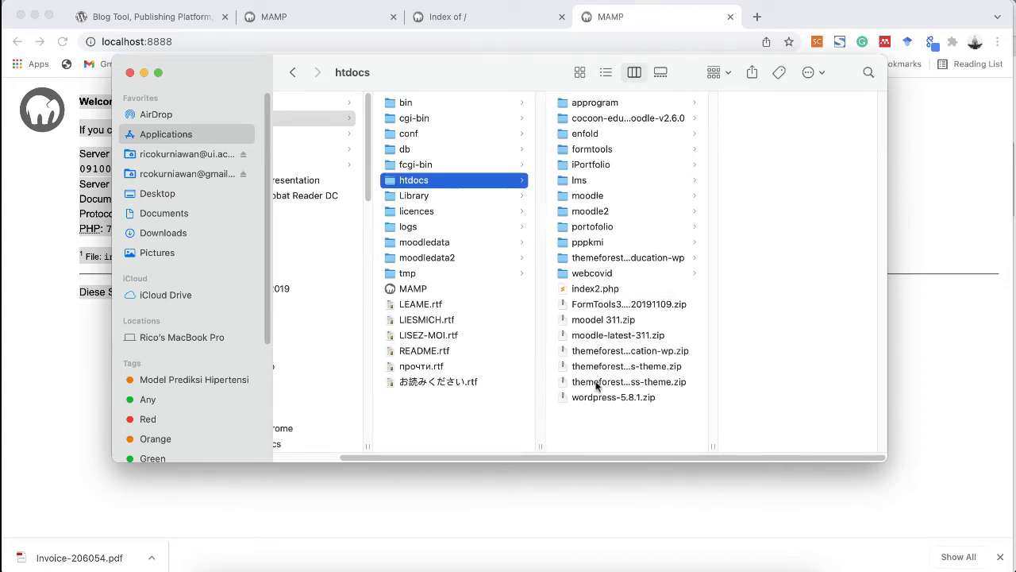
left_click(596, 288)
Step: Reload localhost:8888 in Chrome to see the Index of / listing again
key("super+Tab")
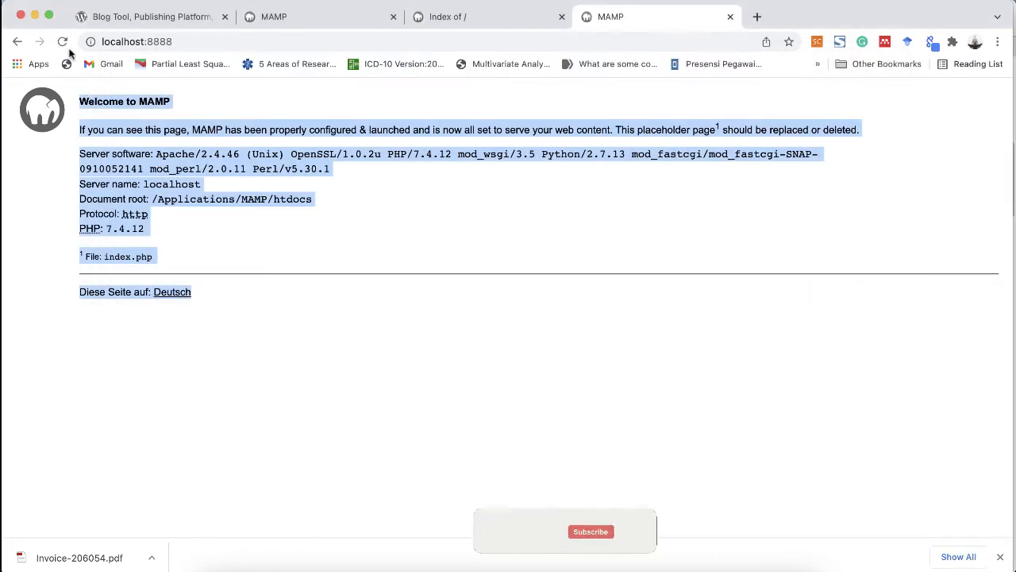
left_click(64, 42)
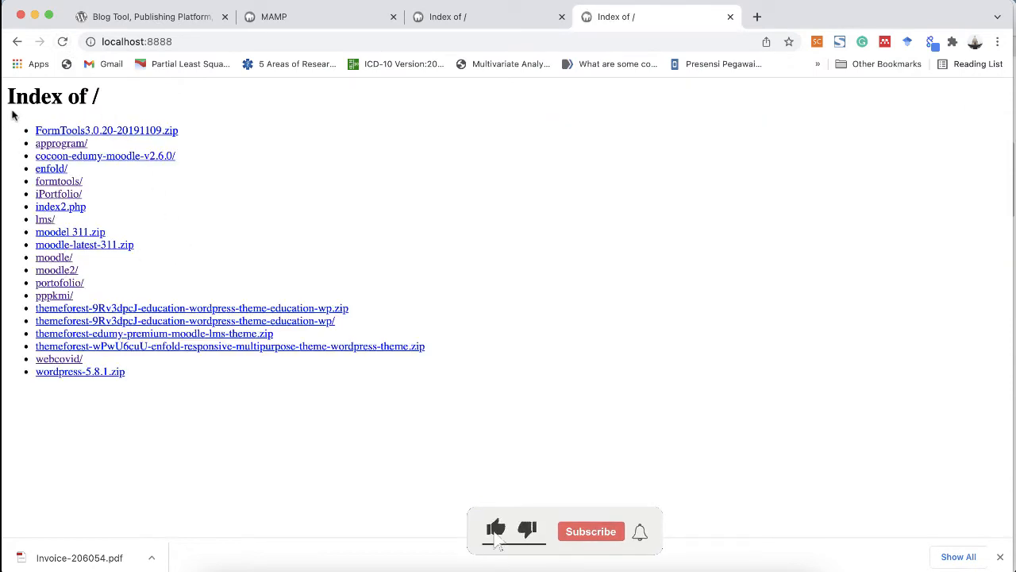
left_click_drag(14, 115, 161, 389)
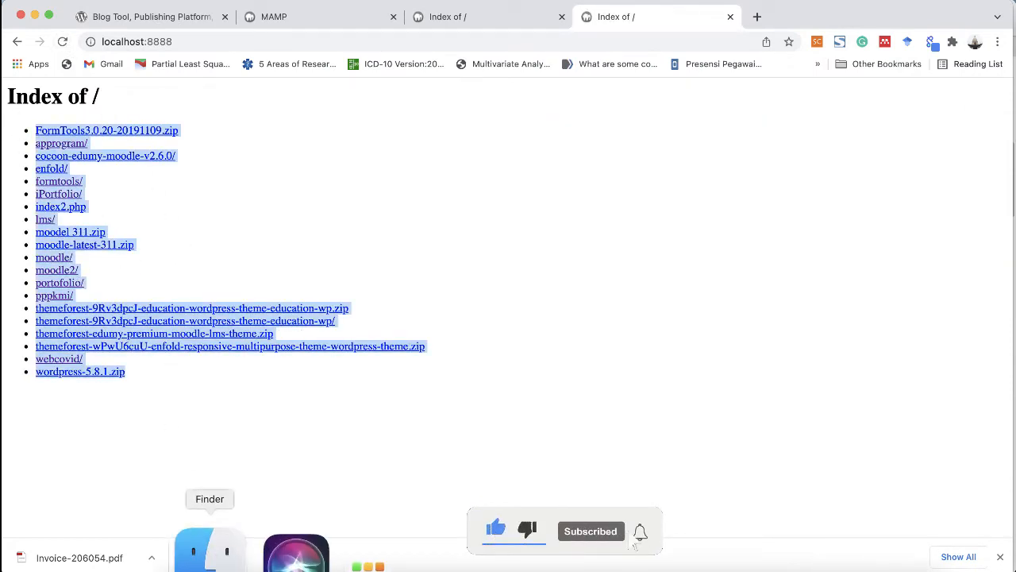
Step: Reposition the Finder window and then close it
left_click(210, 548)
left_click_drag(435, 70, 630, 112)
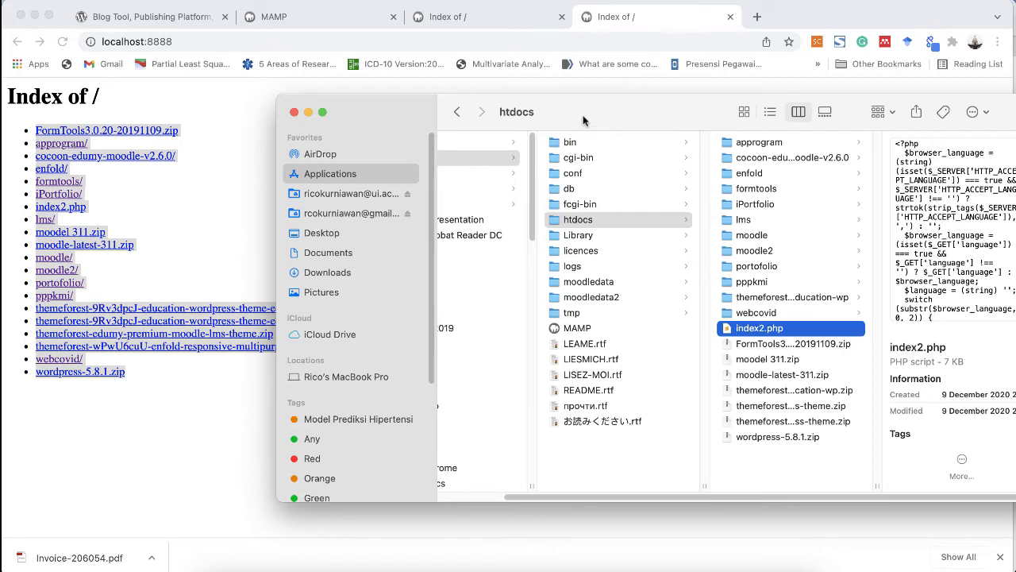
left_click_drag(584, 119, 424, 101)
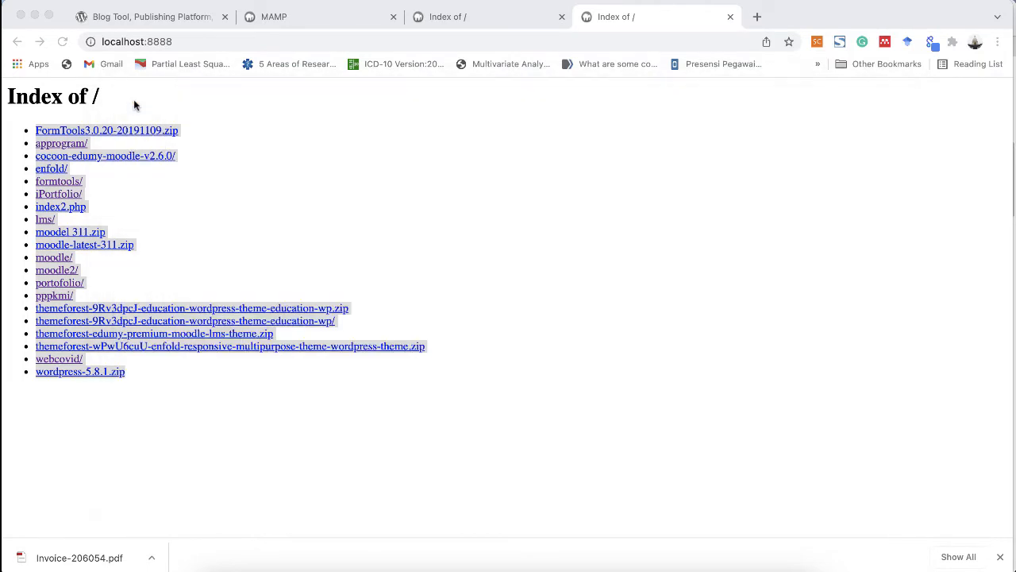
left_click(135, 99)
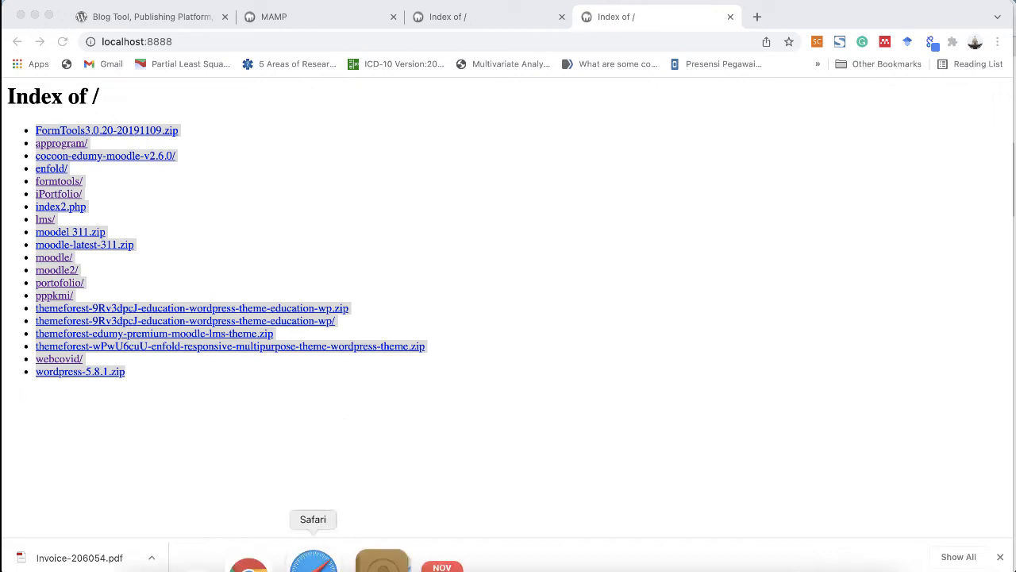
Step: In Safari, scroll the wordpress.org home page and go to the Get WordPress download page
left_click(313, 549)
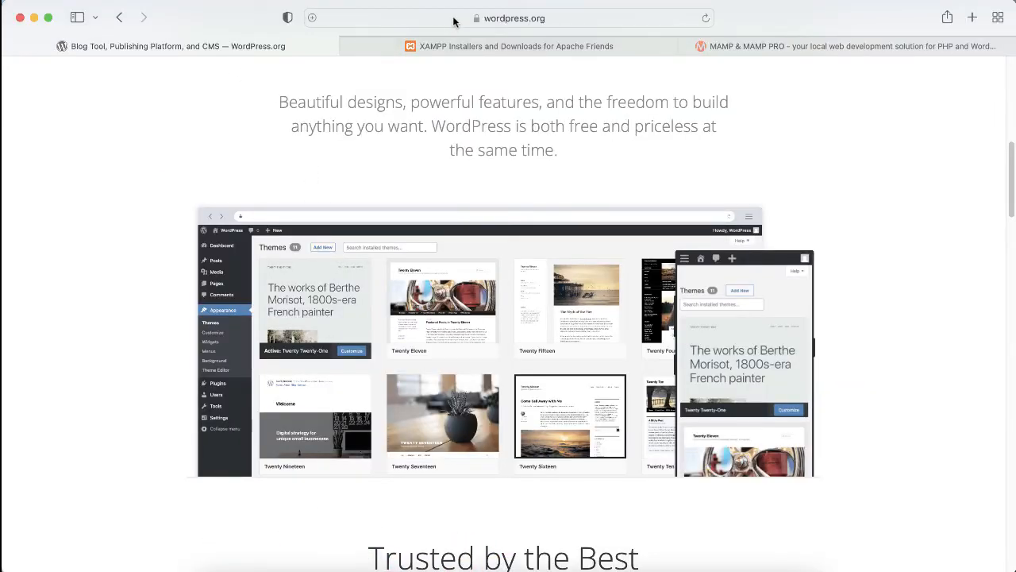
left_click(454, 19)
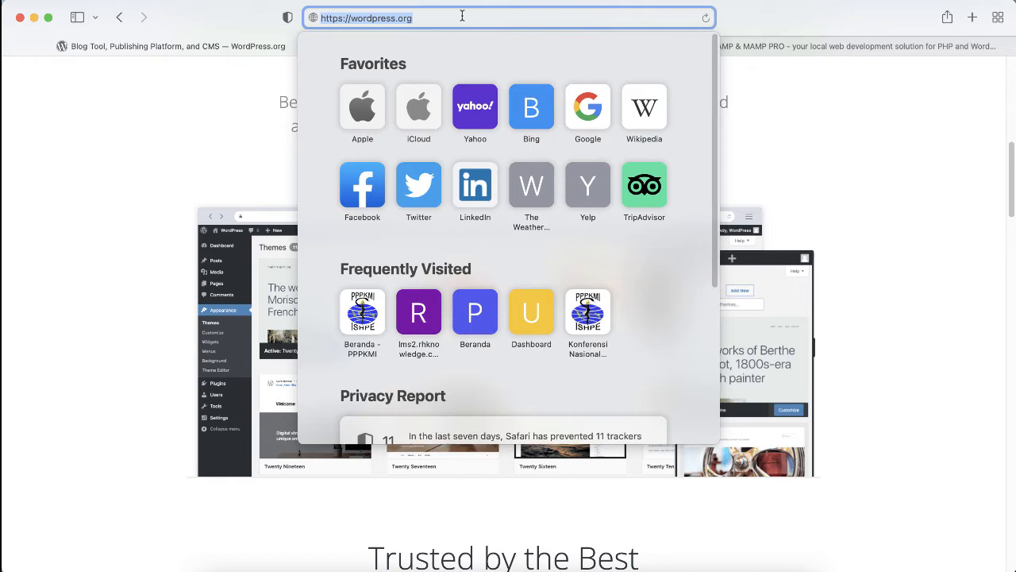
left_click(770, 155)
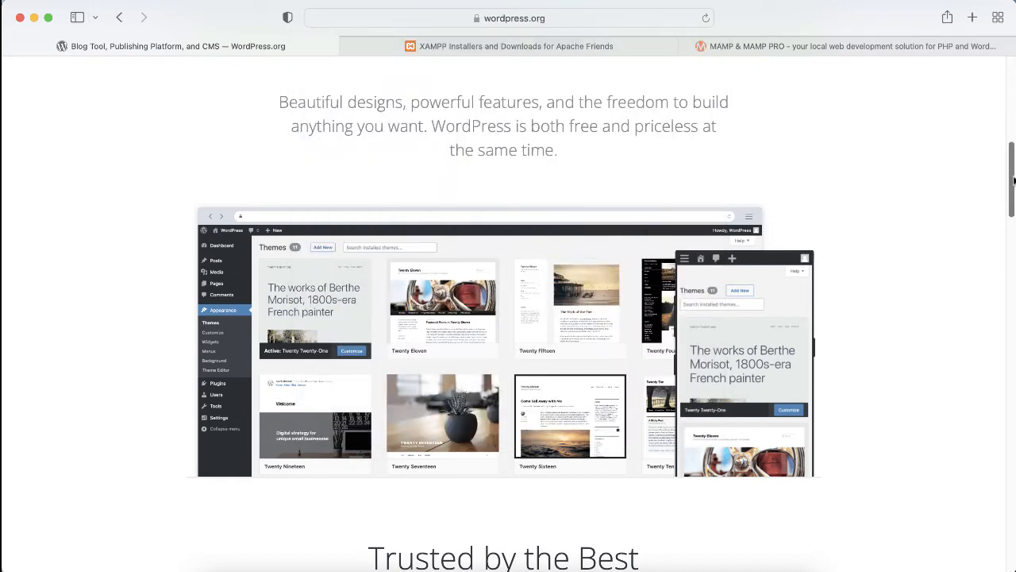
left_click_drag(1013, 181, 1011, 107)
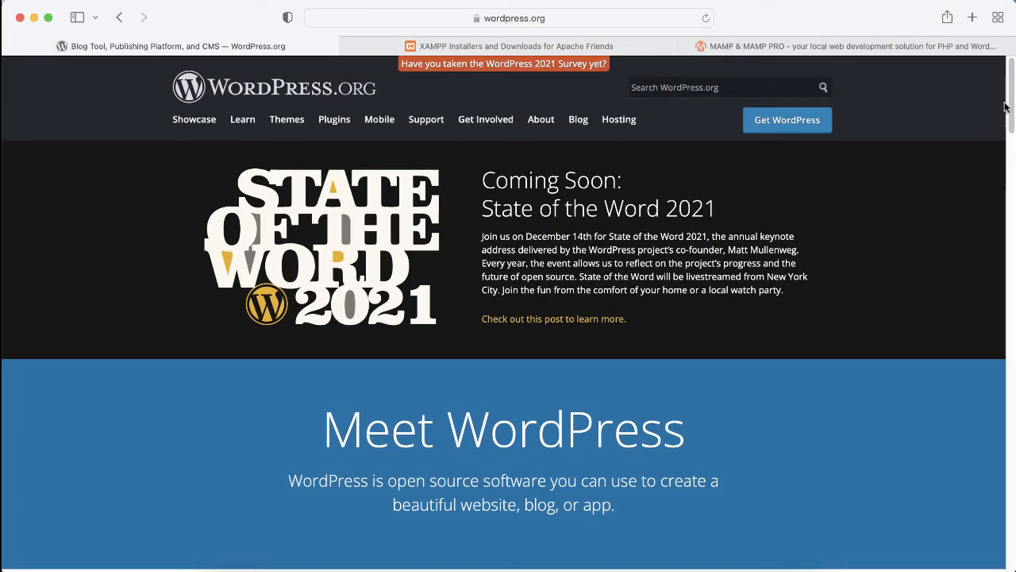
left_click_drag(1012, 97, 1010, 474)
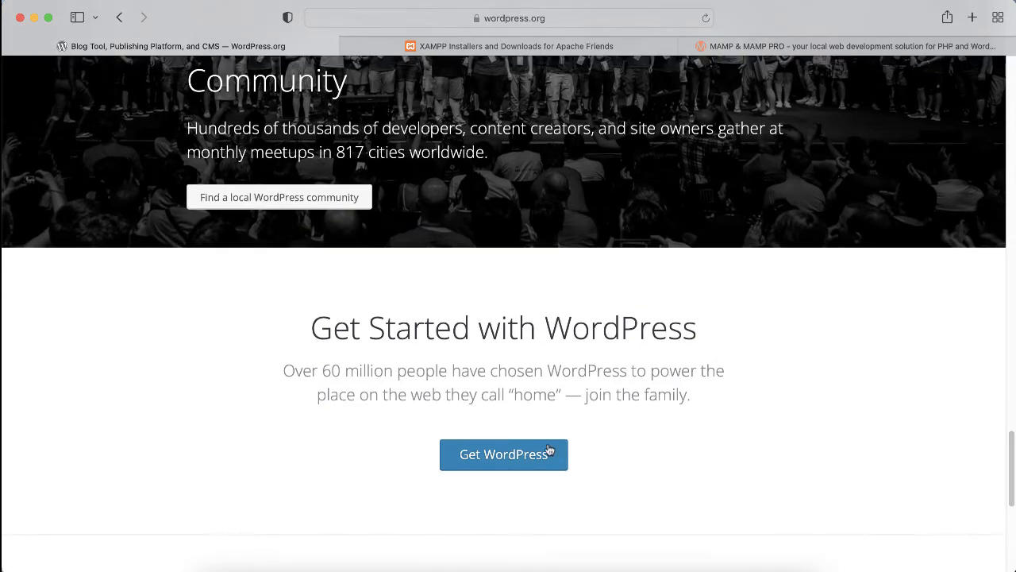
left_click(546, 453)
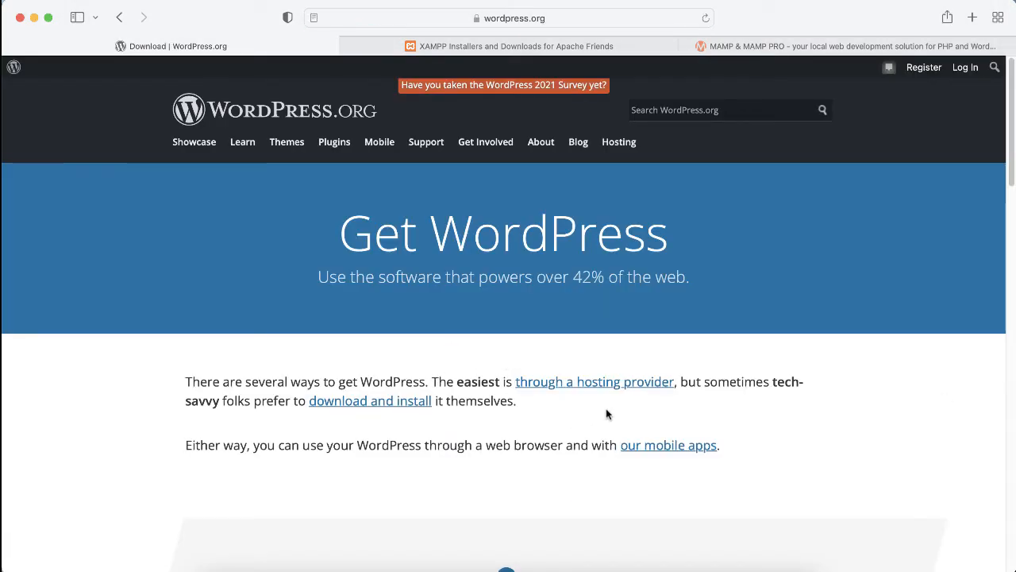
Step: Download WordPress 5.8.2 and close the Hooray! confirmation popup
scroll(606, 408, "down", 10)
scroll(606, 408, "down", 2)
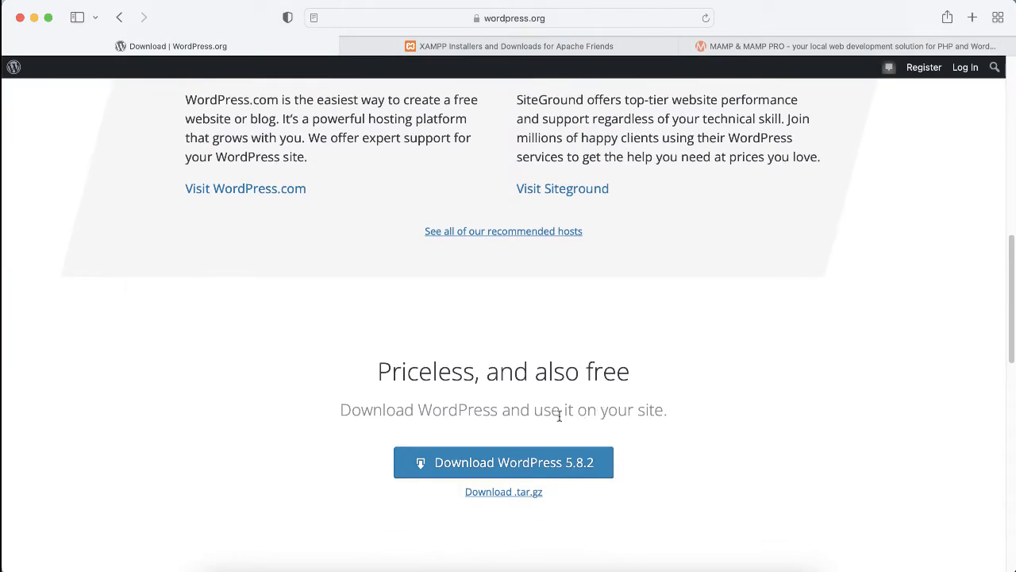
scroll(401, 435, "down", 1)
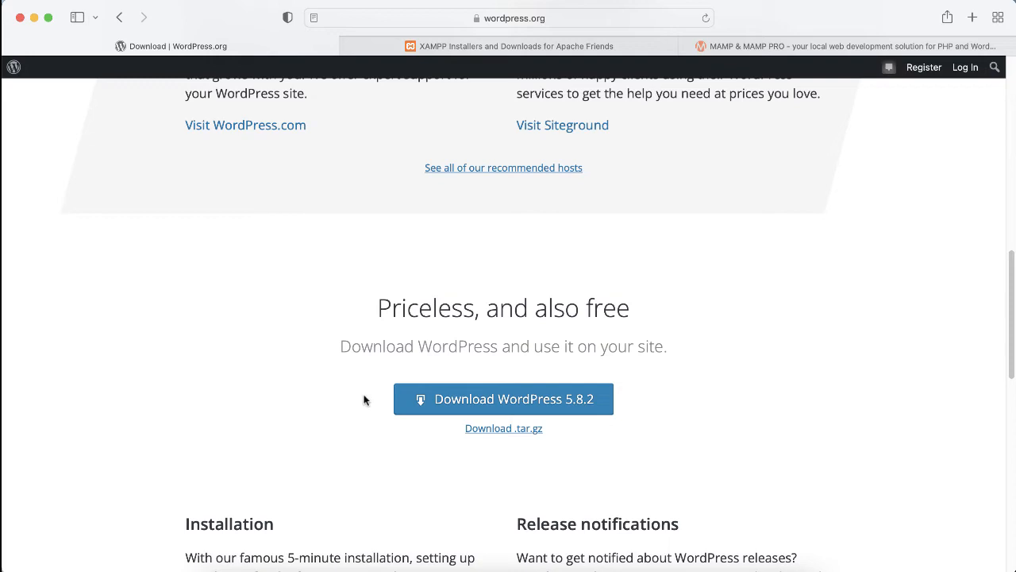
left_click(486, 402)
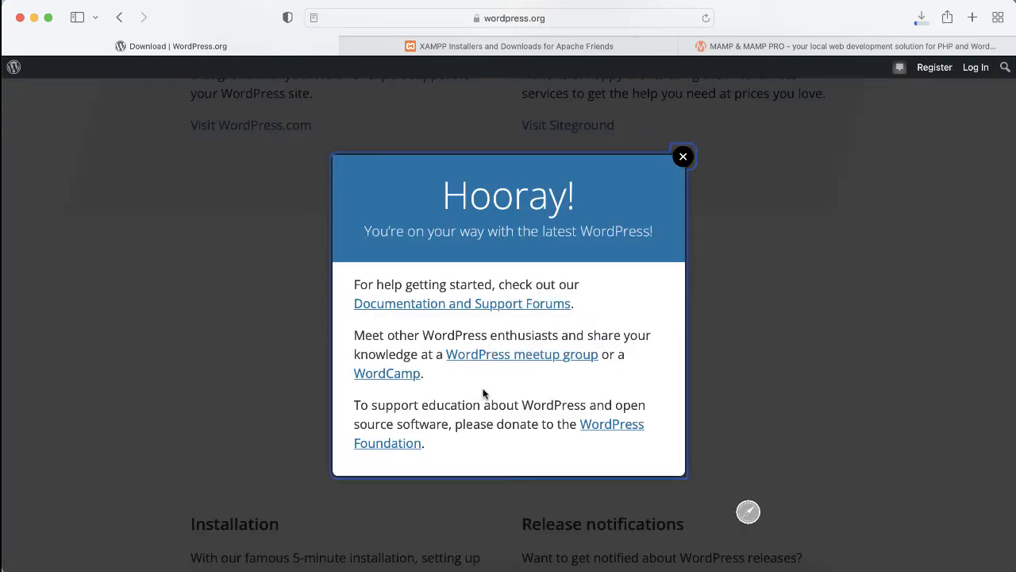
left_click(684, 157)
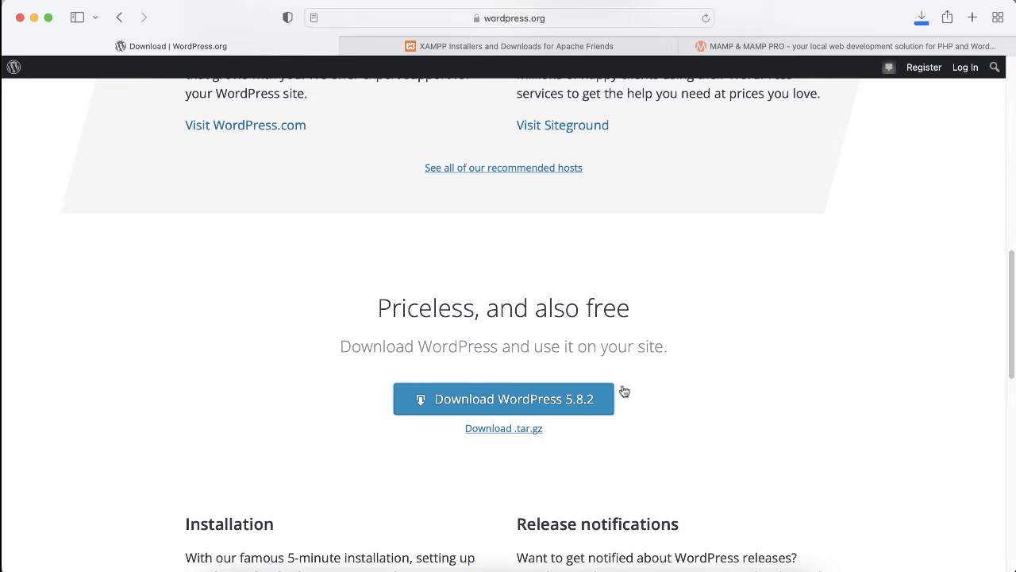
Step: Check Safari's recent downloads list, then dismiss it
mouse_move(743, 567)
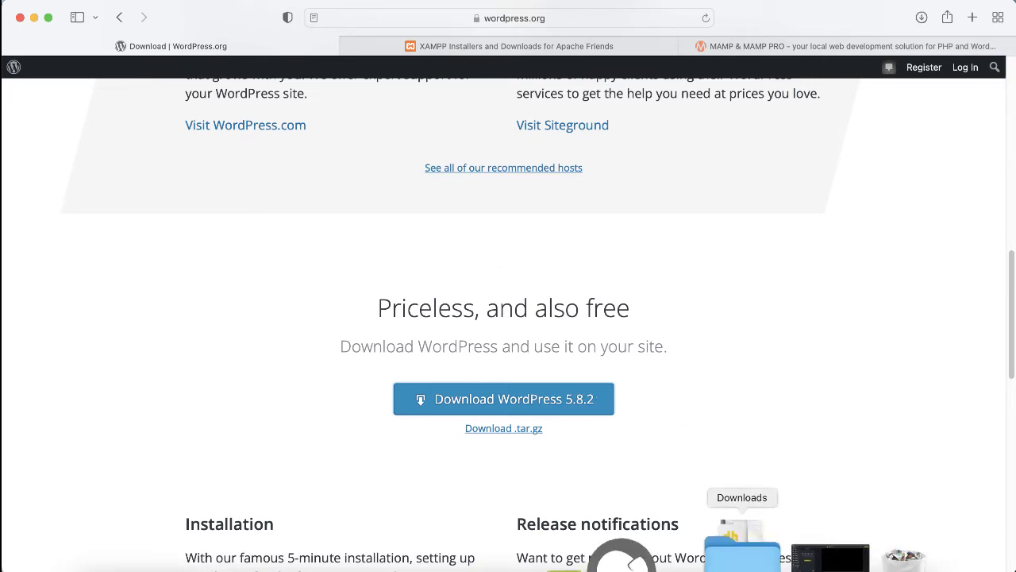
left_click(743, 555)
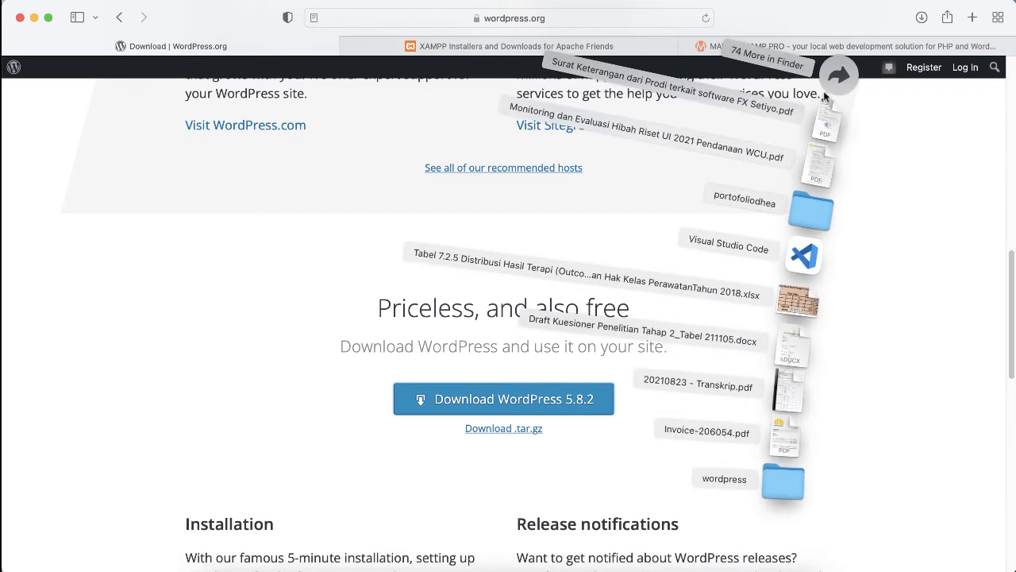
left_click(905, 313)
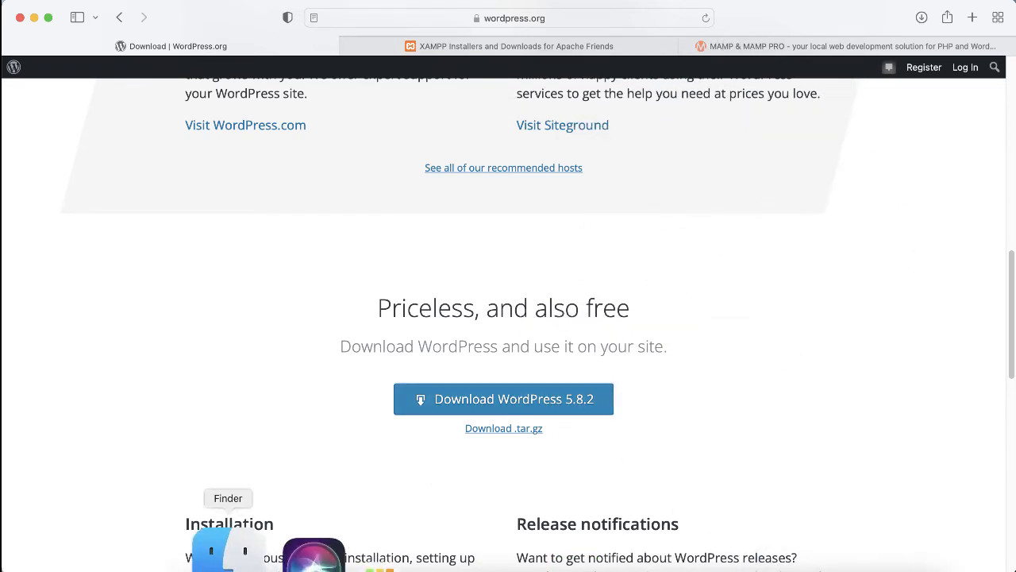
Step: Enlarge a Finder window, browse to Applications › MAMP › htdocs and select wordpress-5.8.1.zip
left_click(229, 558)
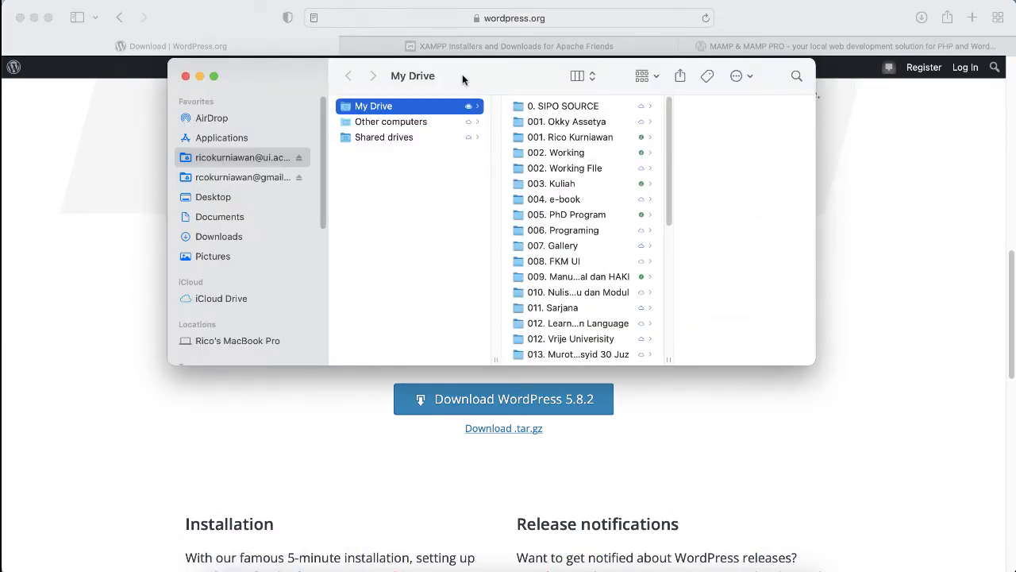
left_click_drag(462, 76, 423, 75)
left_click_drag(775, 362, 865, 447)
left_click(191, 137)
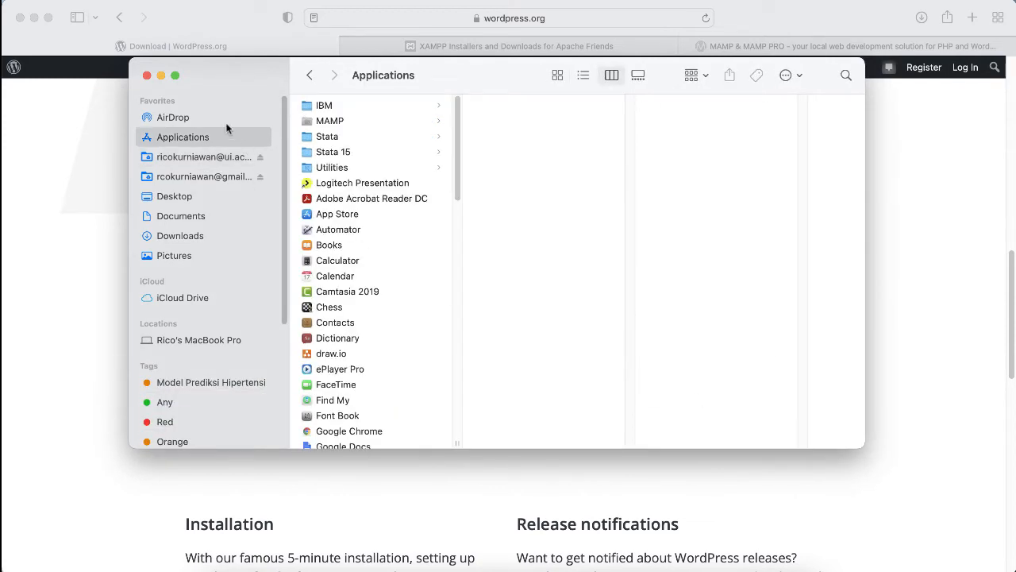
left_click(323, 124)
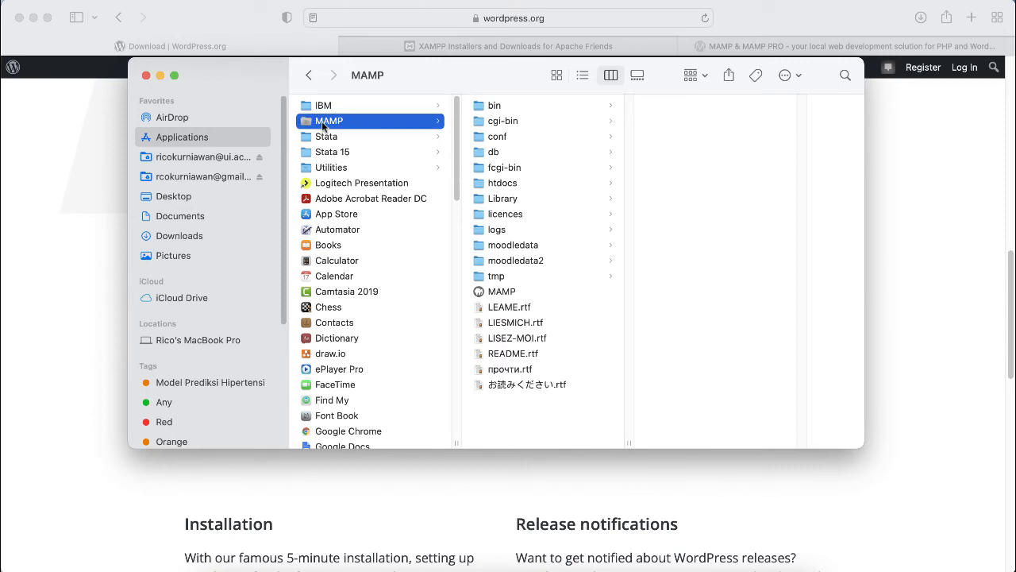
left_click_drag(426, 86, 419, 86)
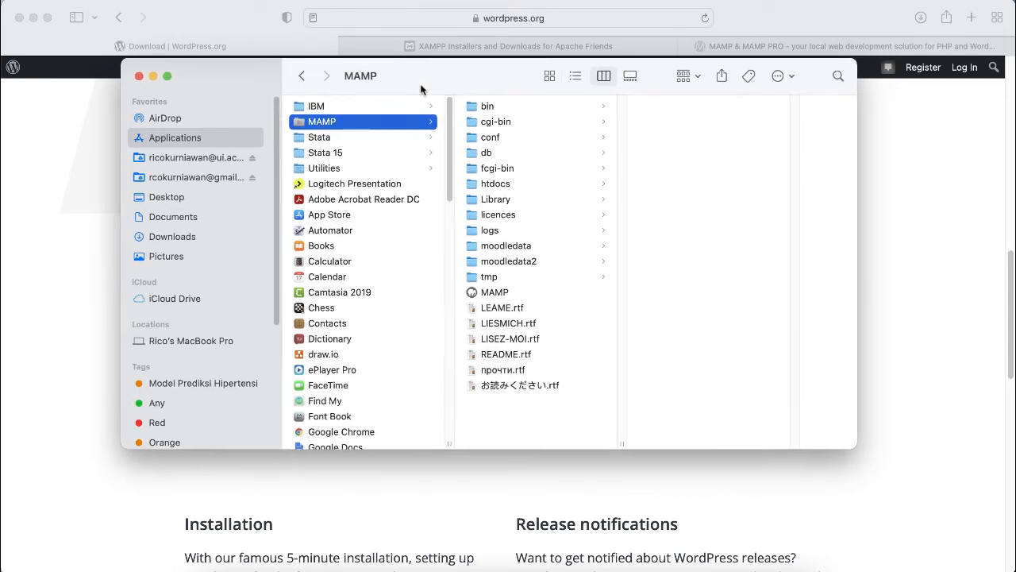
left_click(482, 190)
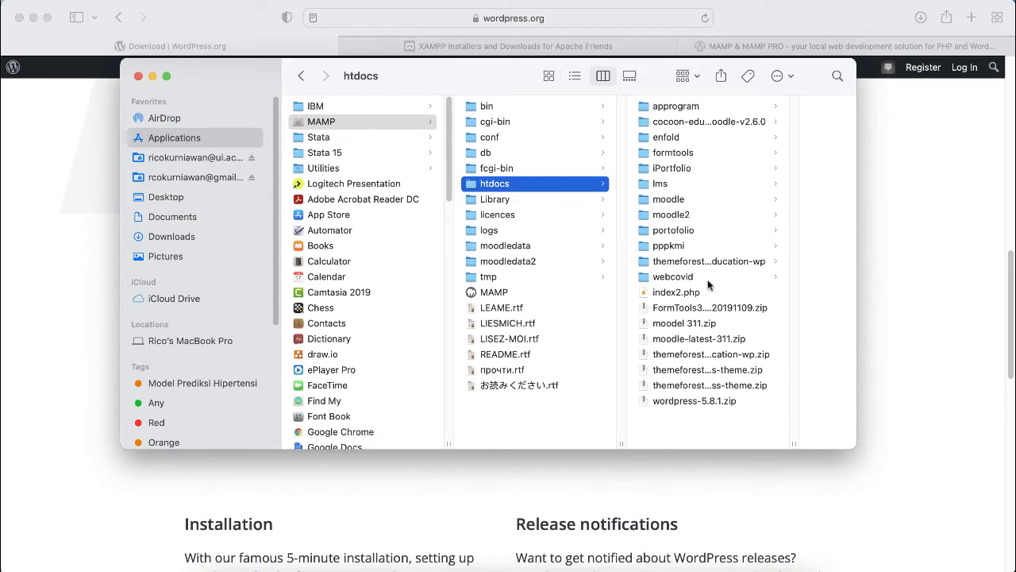
left_click(692, 400)
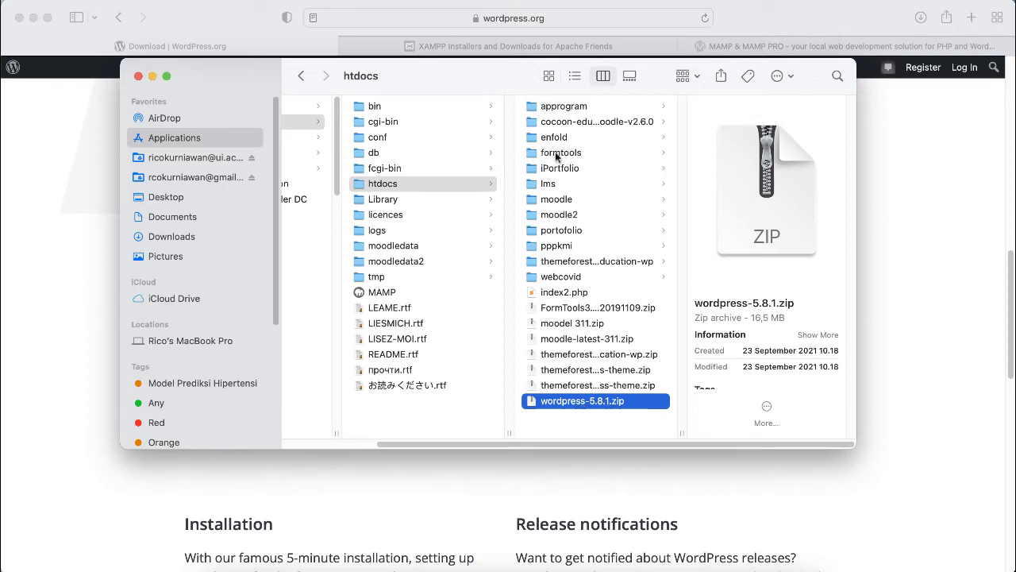
Step: Extract wordpress-5.8.1.zip into a wordpress folder inside htdocs
double_click(585, 403)
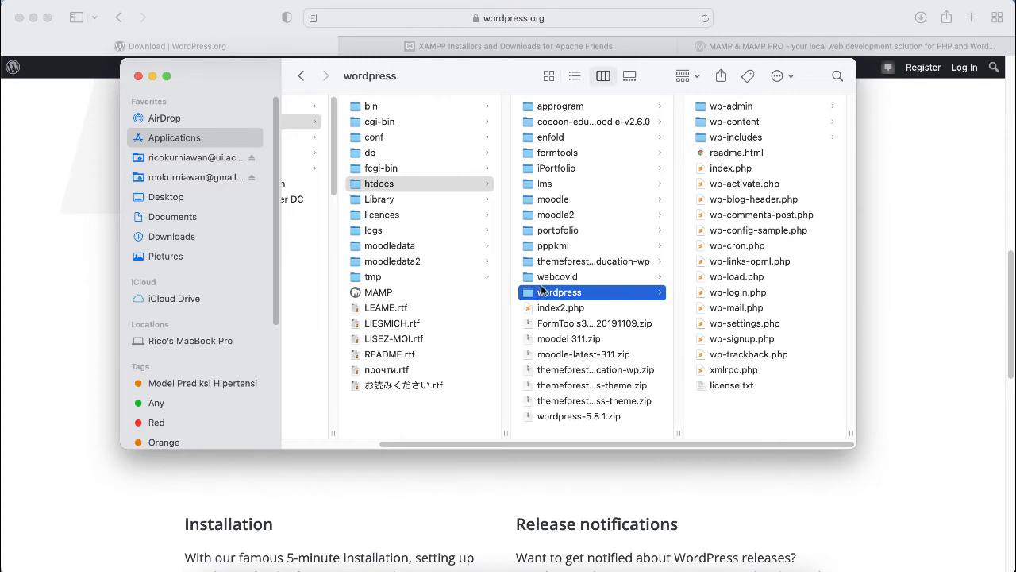
left_click_drag(504, 76, 504, 80)
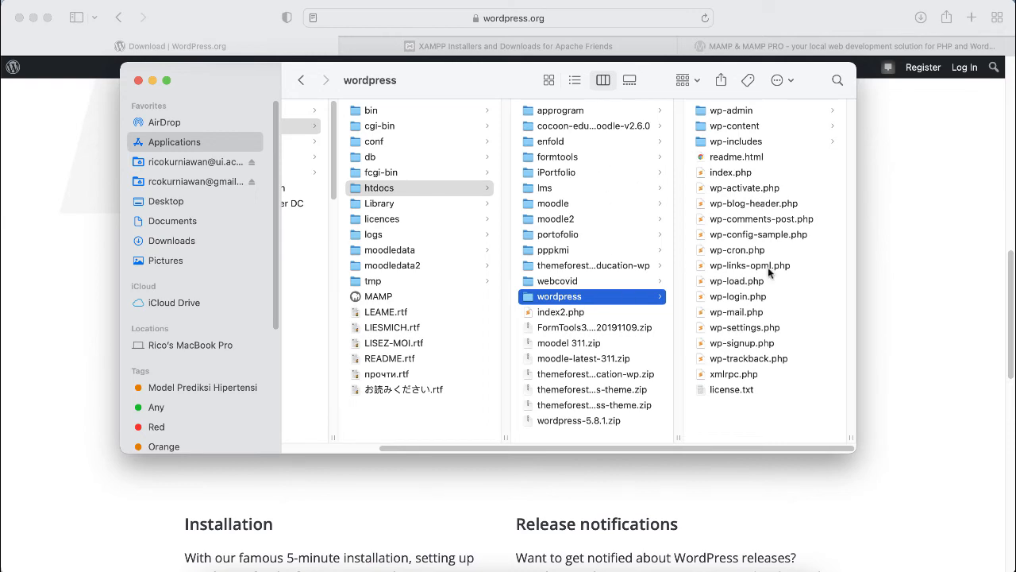
Step: Load the localhost:8888 directory listing in Safari
left_click(173, 49)
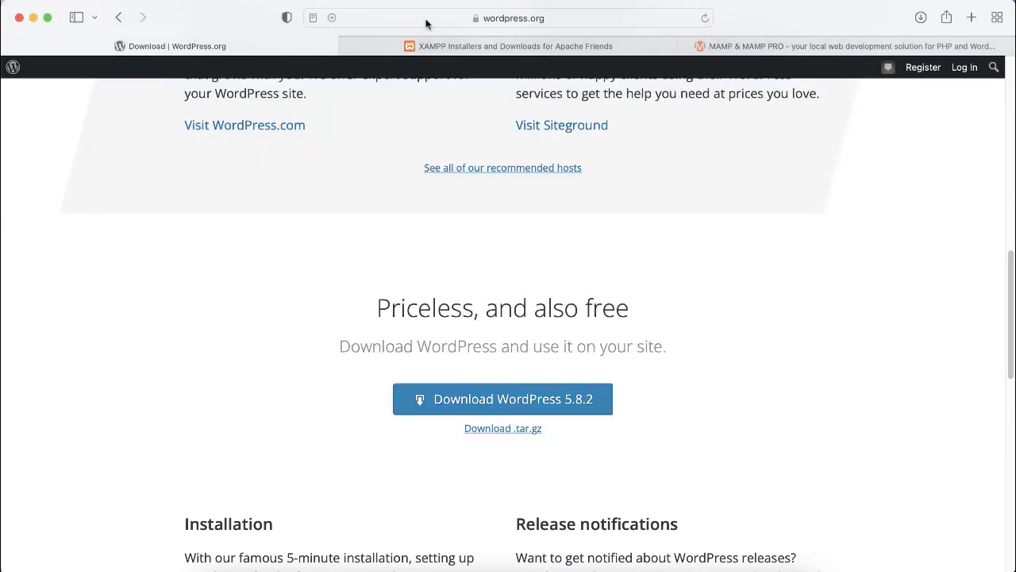
left_click(426, 22)
type("lo")
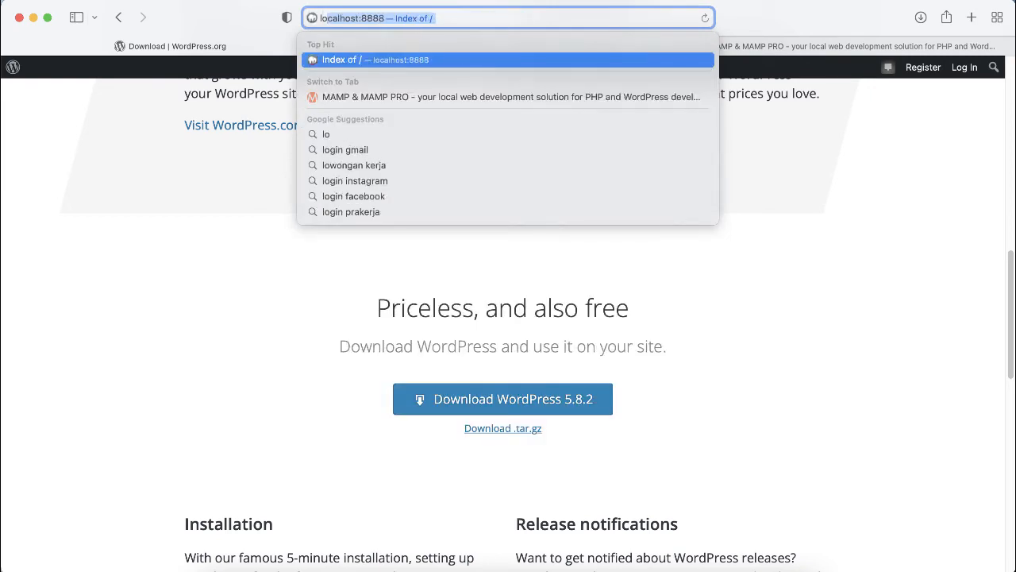
key("Return")
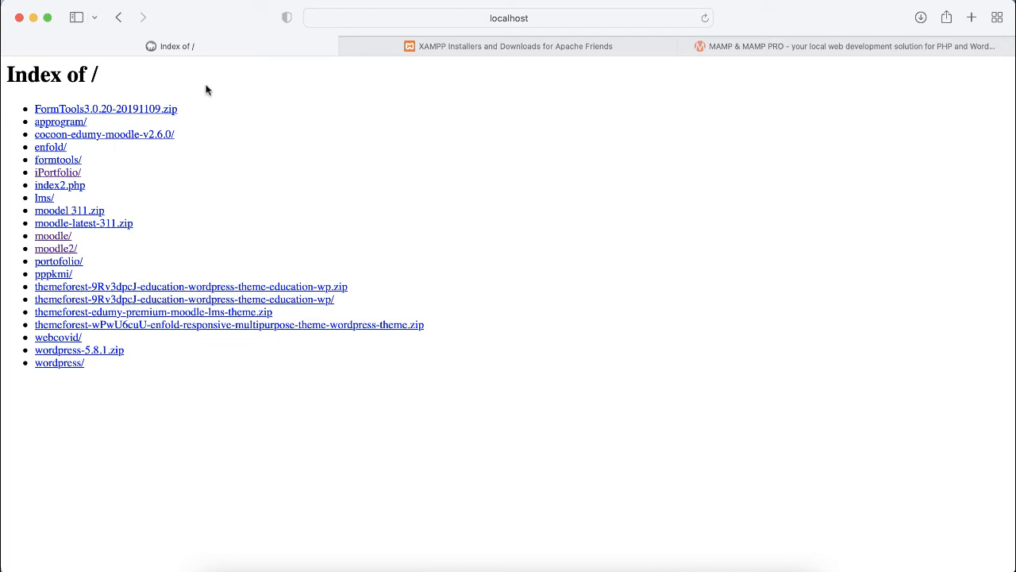
left_click(705, 18)
Step: Open the wordpress/ folder from the localhost listing to launch the installer
left_click(209, 556)
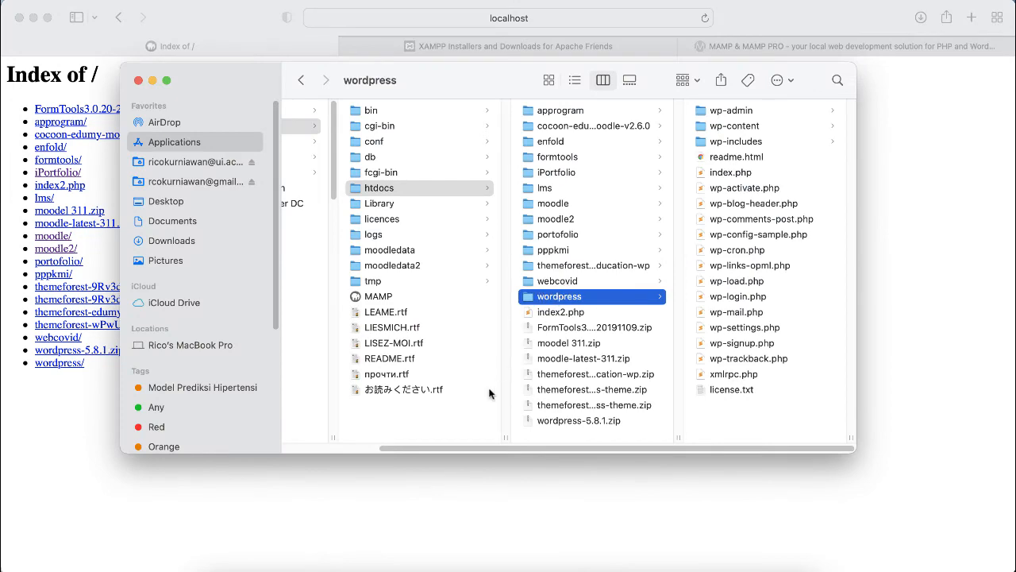
left_click(359, 504)
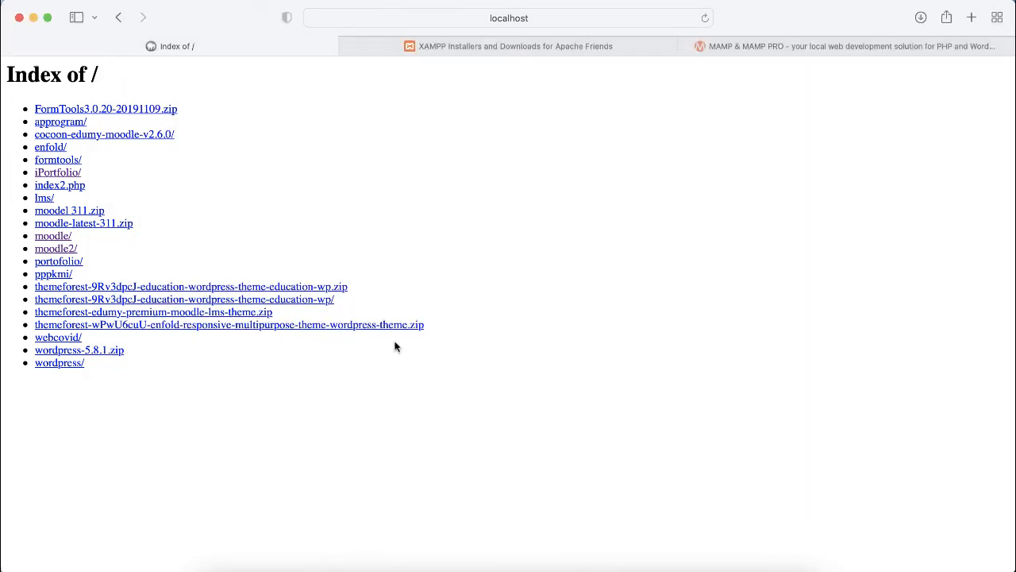
left_click(540, 19)
left_click(149, 379)
left_click(52, 367)
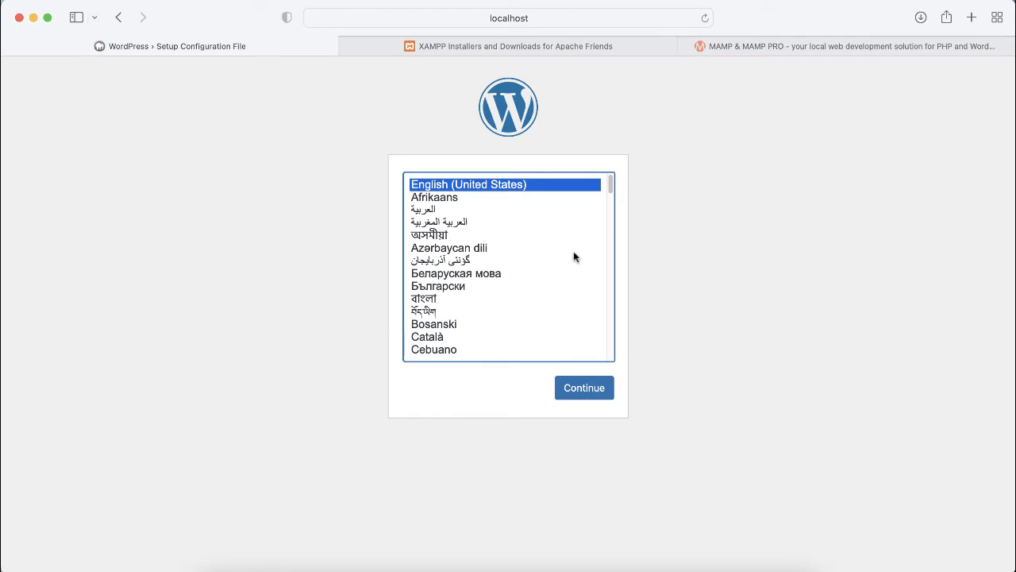
Step: Scroll through the installer's language list, leaving English (United States) selected
scroll(610, 188, "down", 1)
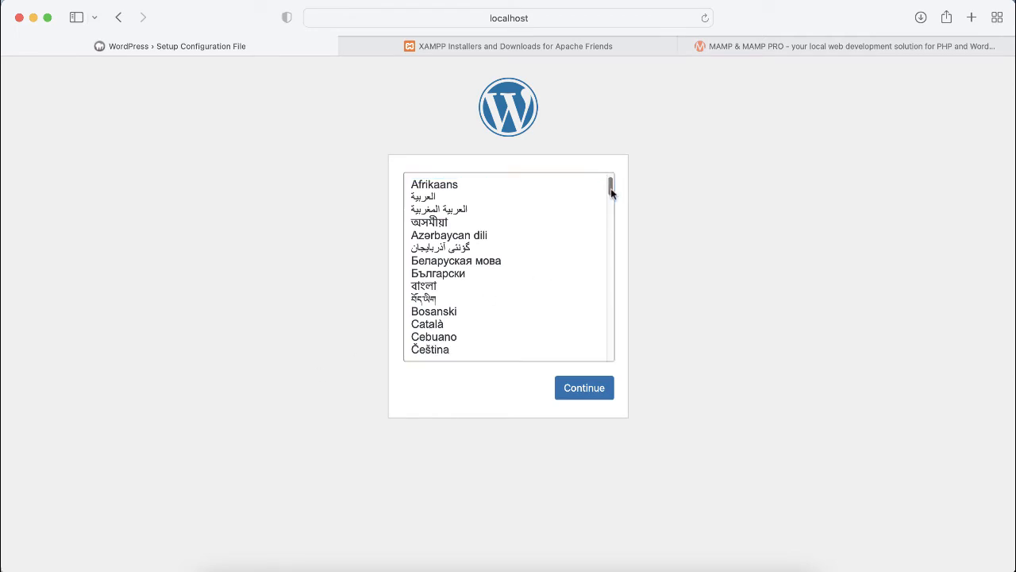
scroll(611, 189, "up", 1)
scroll(612, 187, "down", 4)
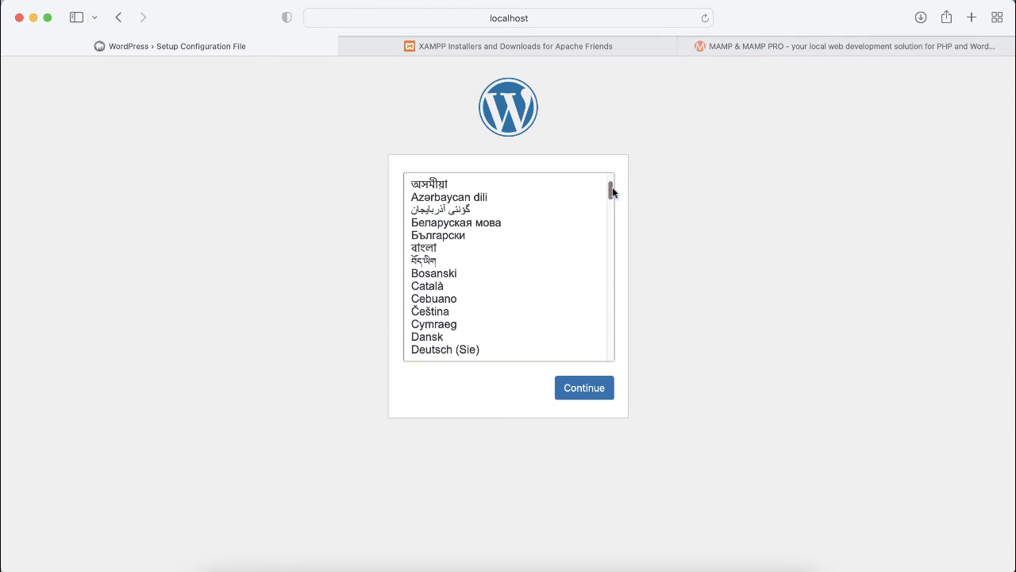
scroll(610, 199, "up", 4)
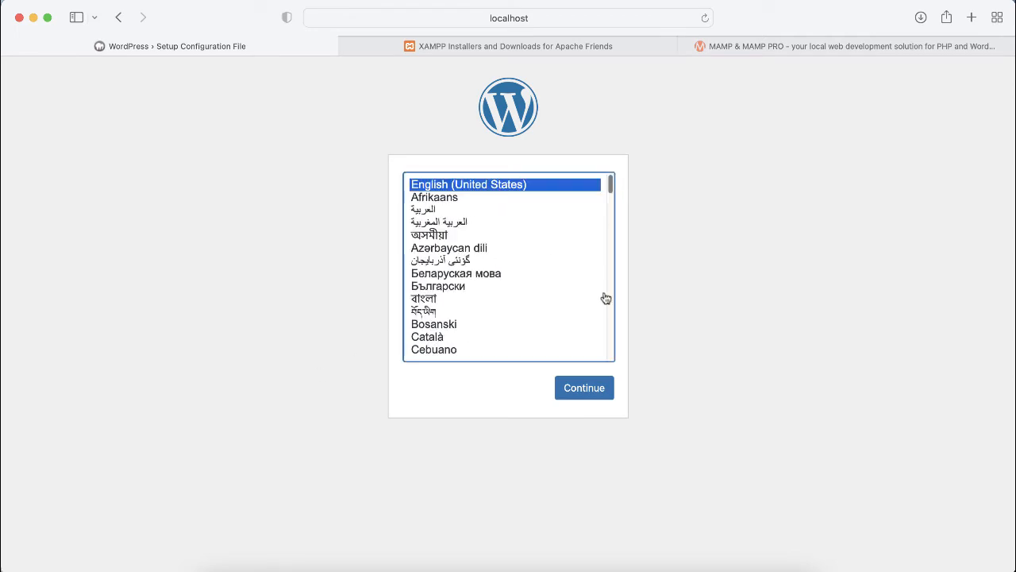
Step: Continue setup in English (United States) and read the welcome page's introduction
left_click(583, 389)
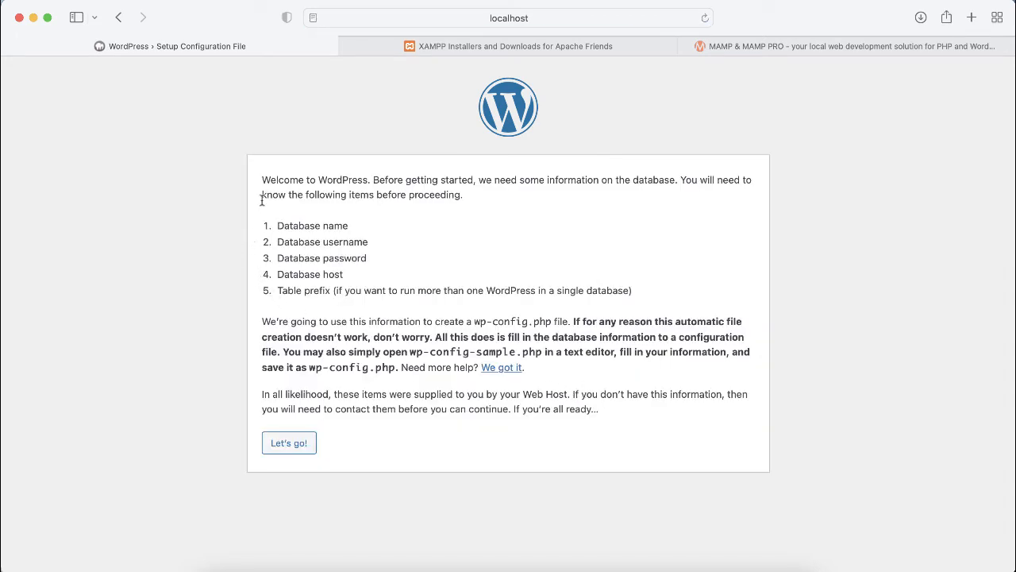
left_click_drag(260, 179, 643, 299)
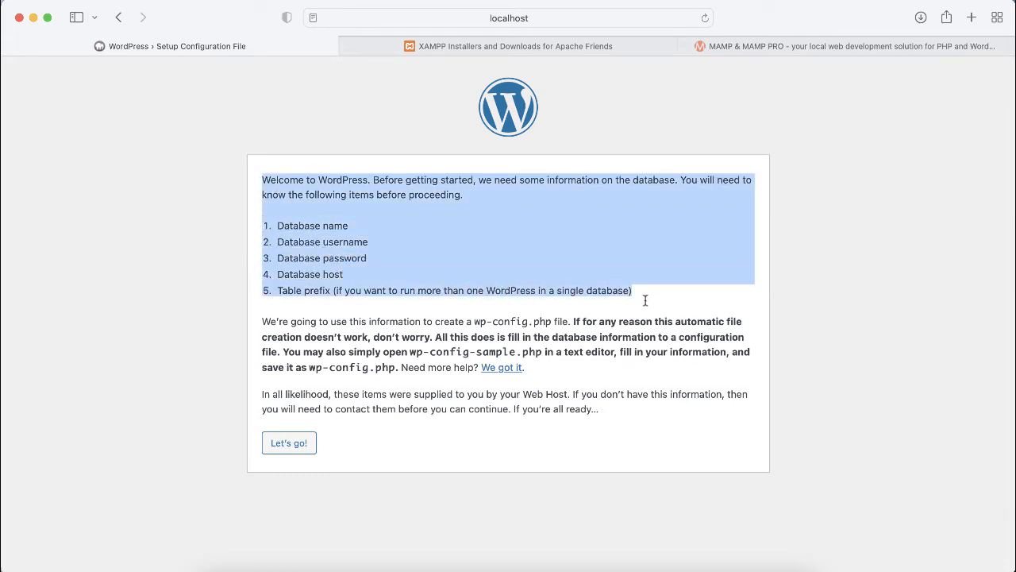
left_click(648, 299)
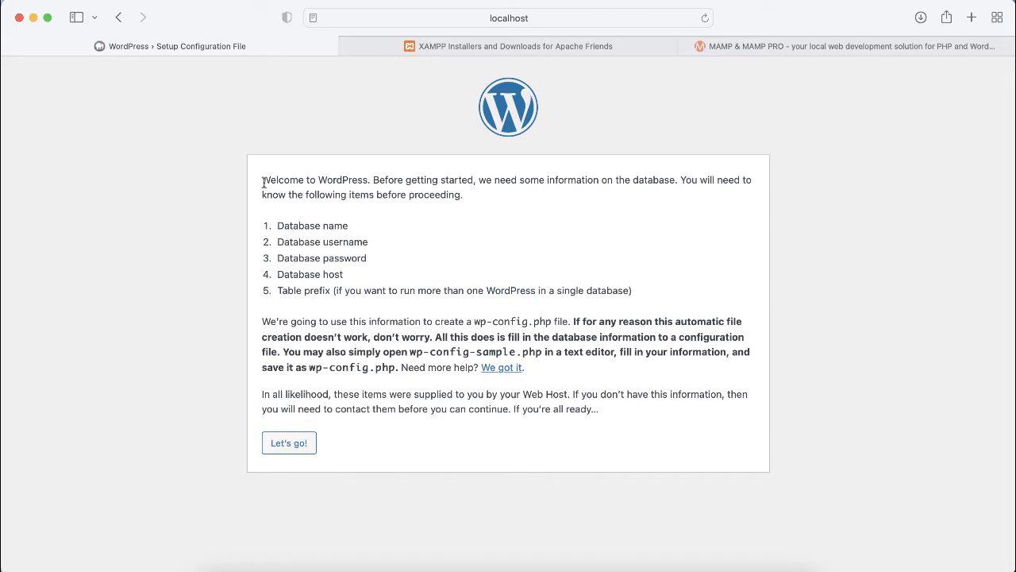
left_click_drag(262, 180, 596, 417)
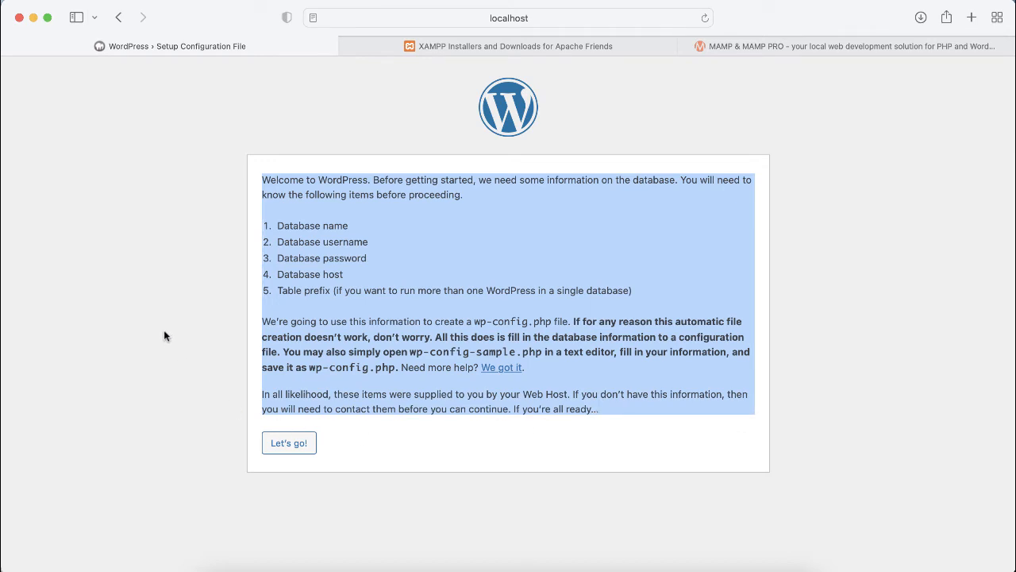
left_click(354, 278)
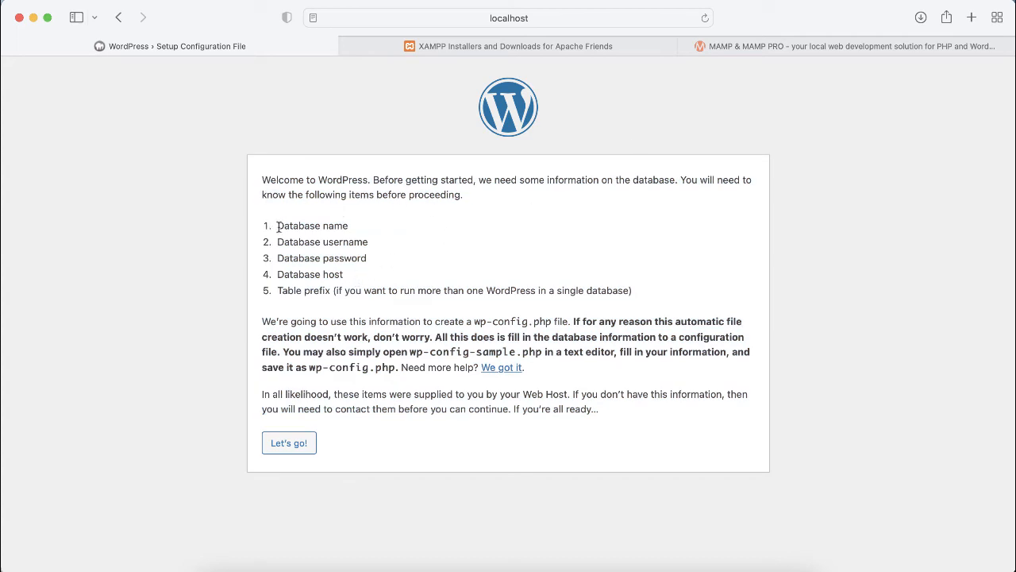
Step: Review the required database name, username, password, host and table prefix, then proceed with Let's go!
left_click_drag(277, 226, 363, 229)
left_click_drag(277, 242, 383, 247)
left_click_drag(279, 258, 410, 264)
left_click(277, 275)
left_click_drag(278, 275, 346, 278)
left_click_drag(275, 292, 315, 296)
triple_click(318, 295)
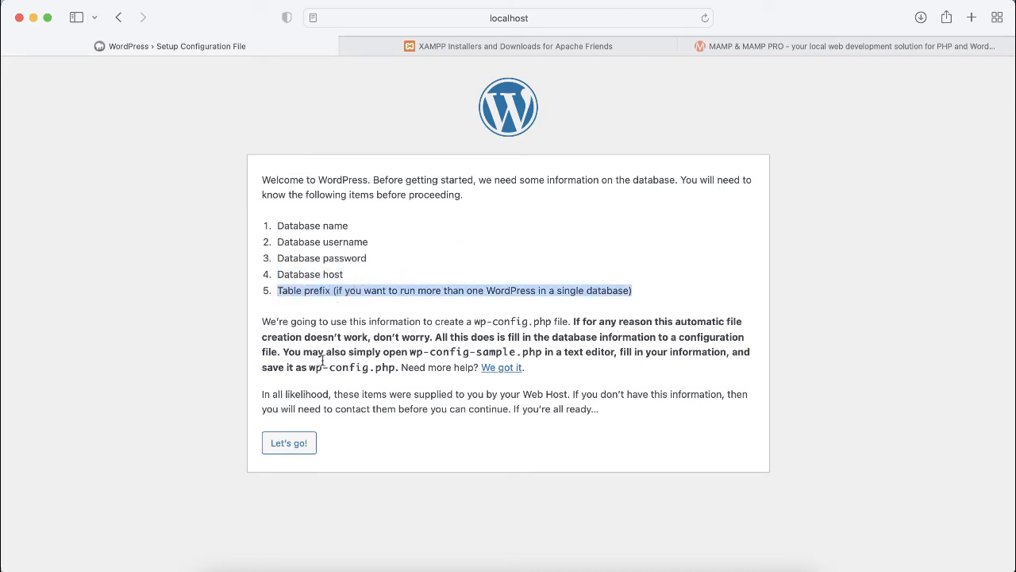
left_click(302, 445)
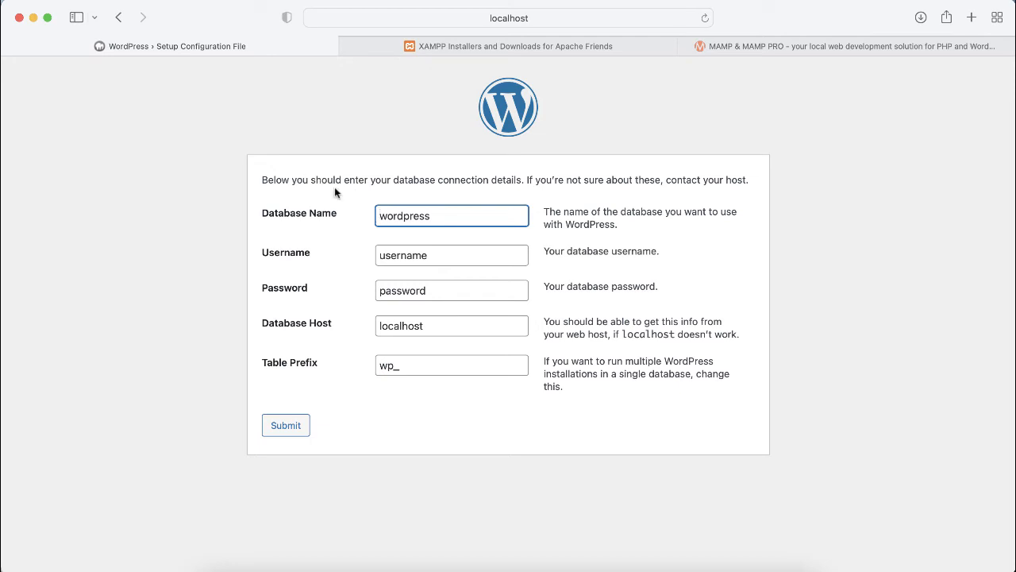
Step: Open localhost:8888/phpmyadmin in a new Safari tab
left_click(750, 48)
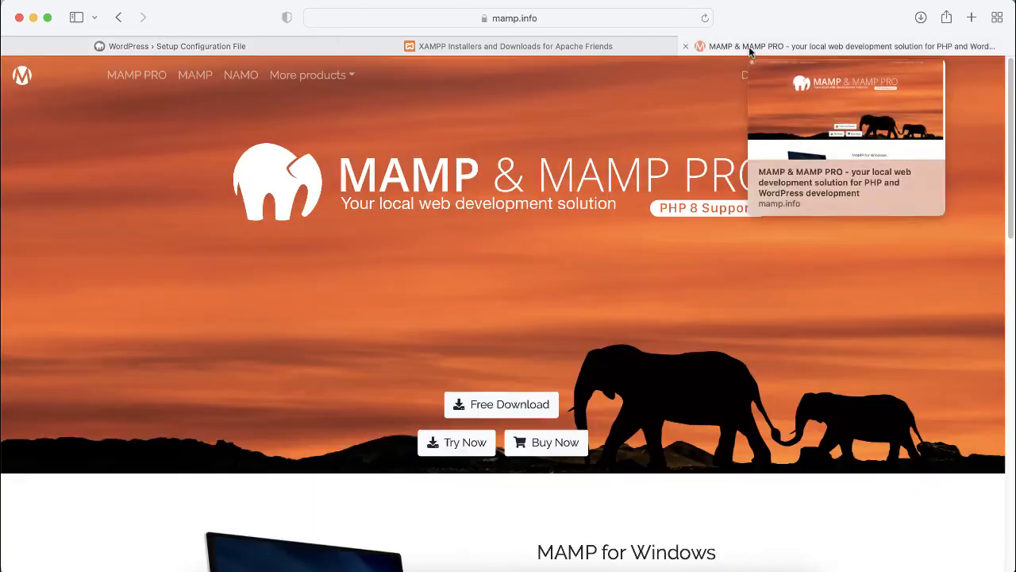
left_click(973, 18)
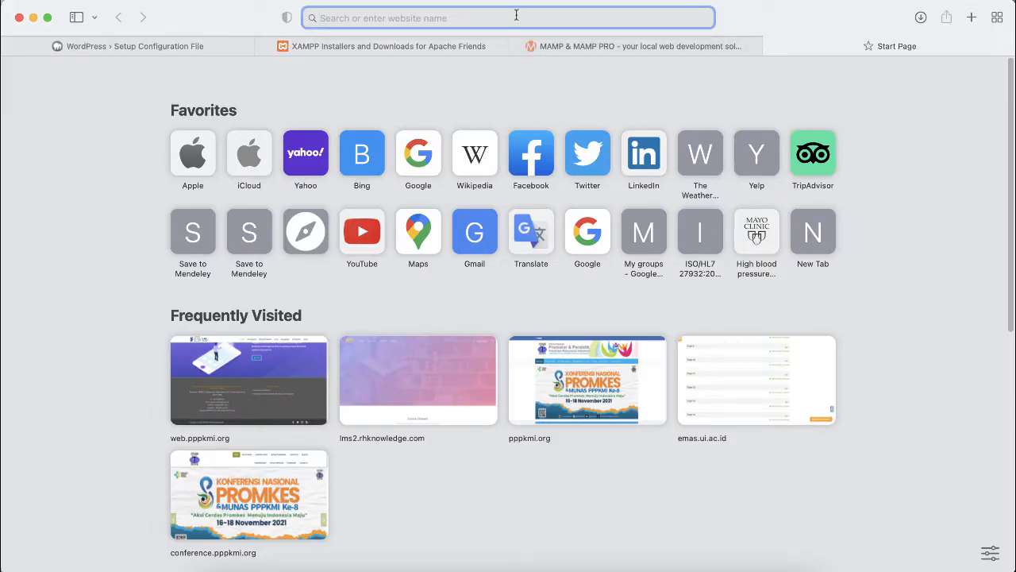
type("loca")
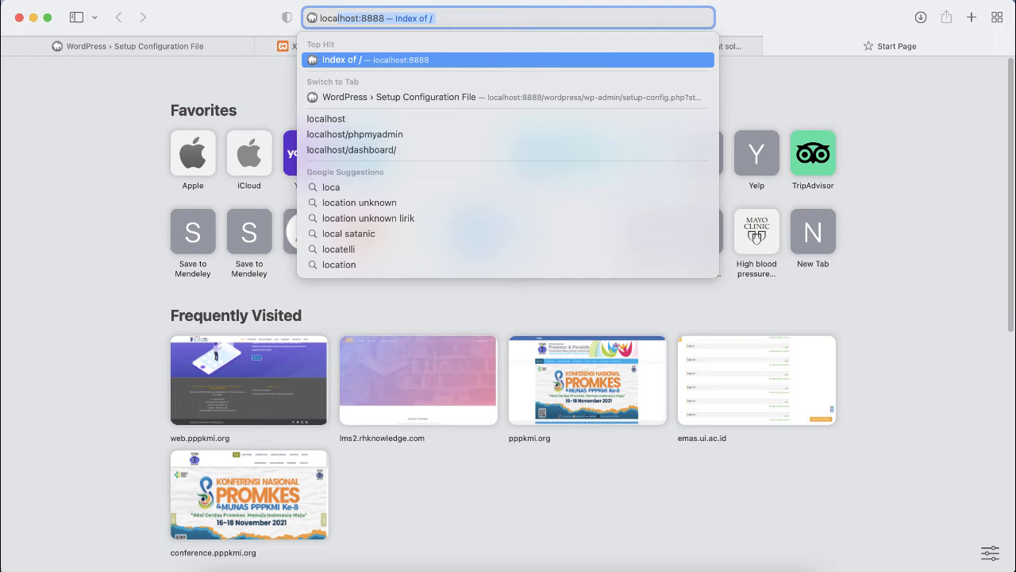
key("Right")
type("/")
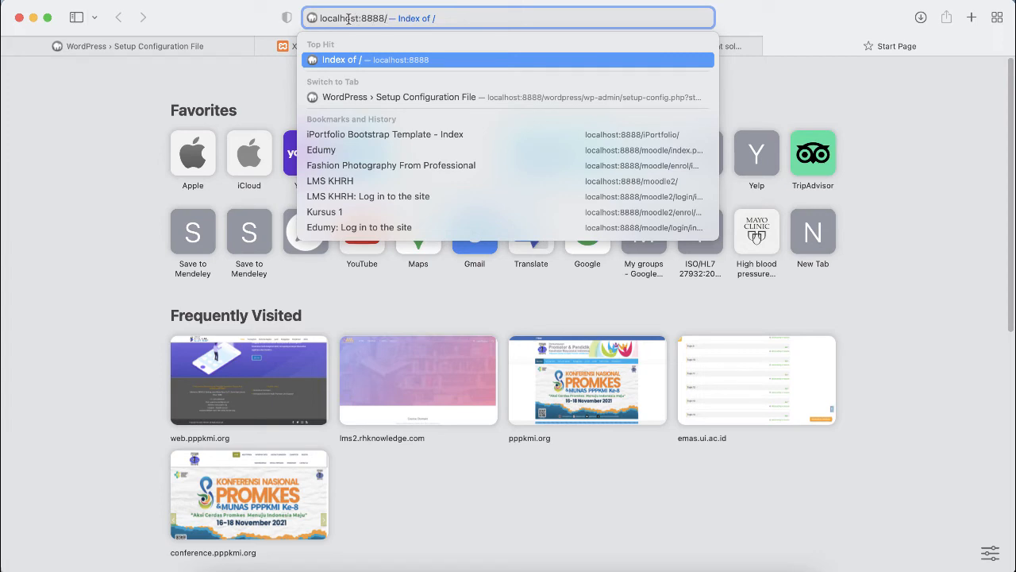
type("phpmyad")
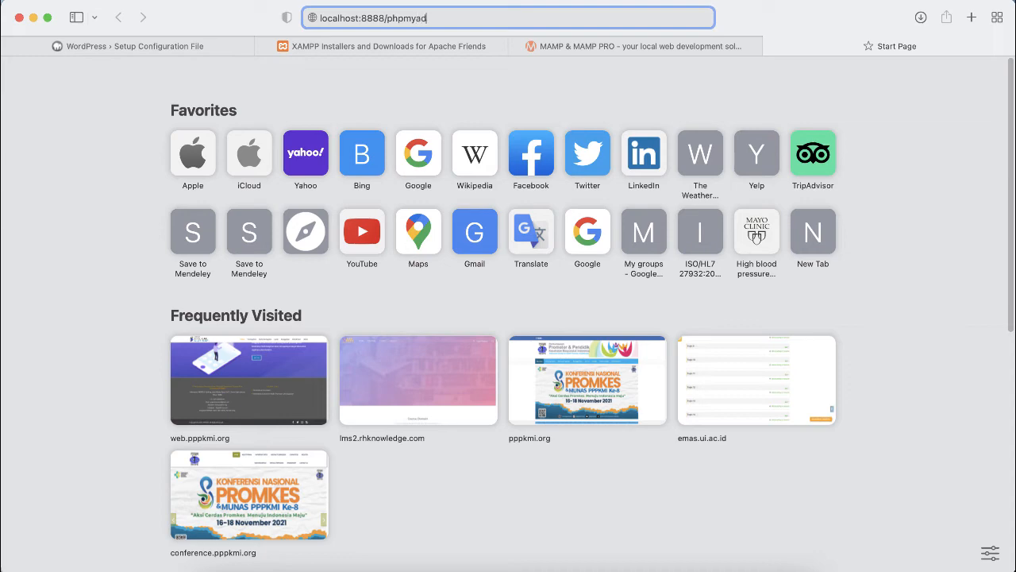
type("min")
key("Return")
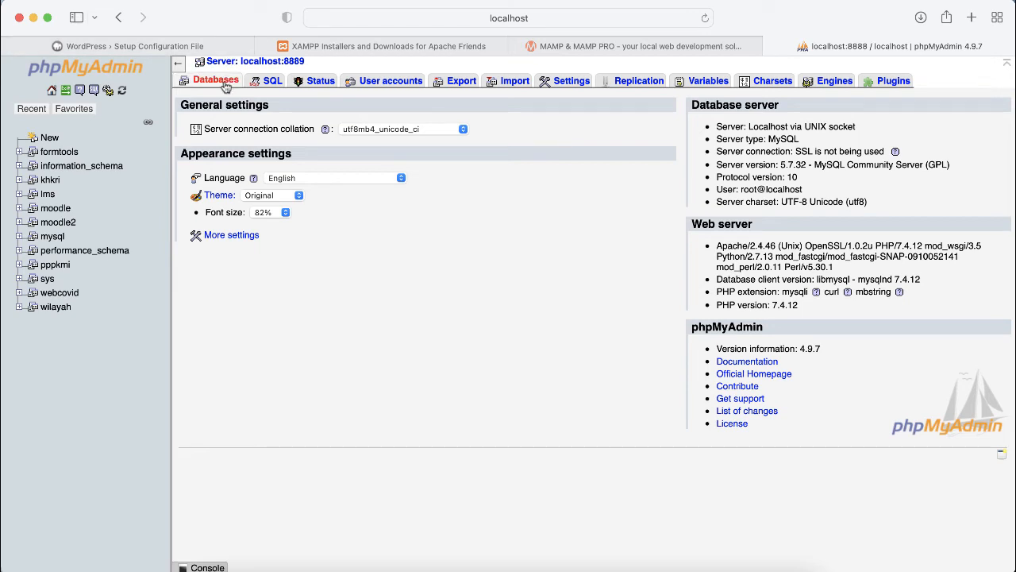
Step: Create a new database named wordpress from phpMyAdmin's Databases list
left_click(227, 84)
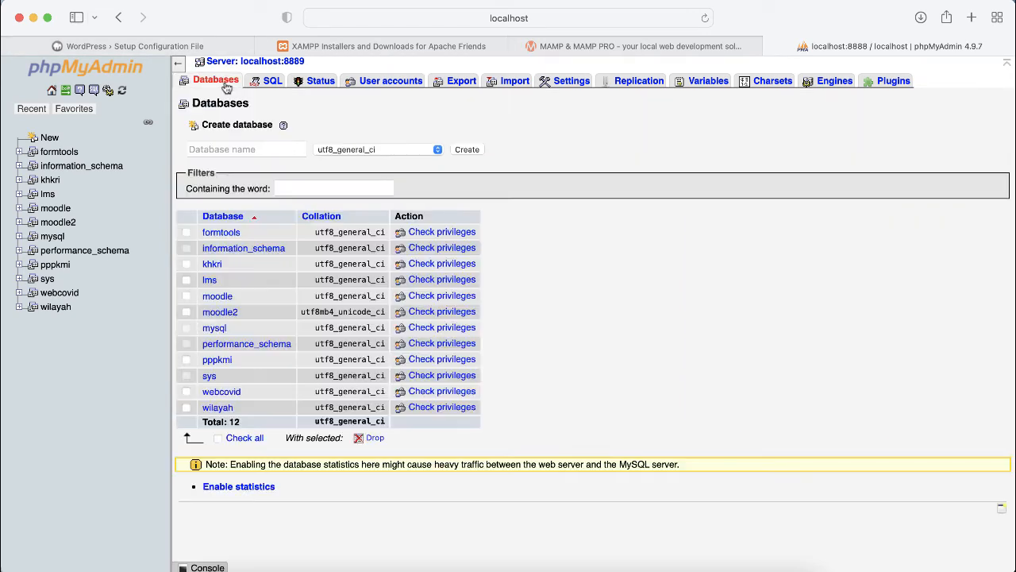
left_click(290, 189)
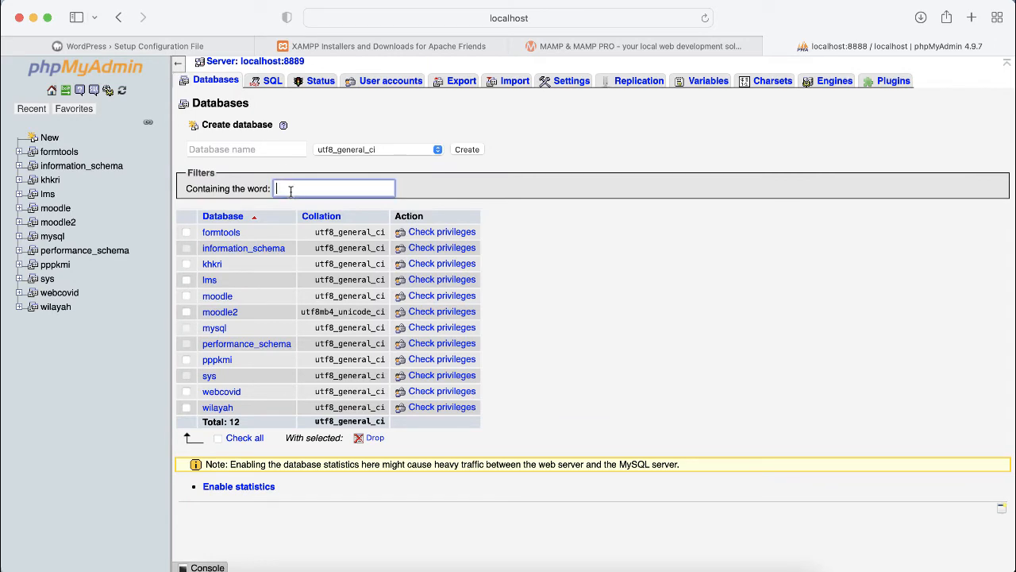
type("wo")
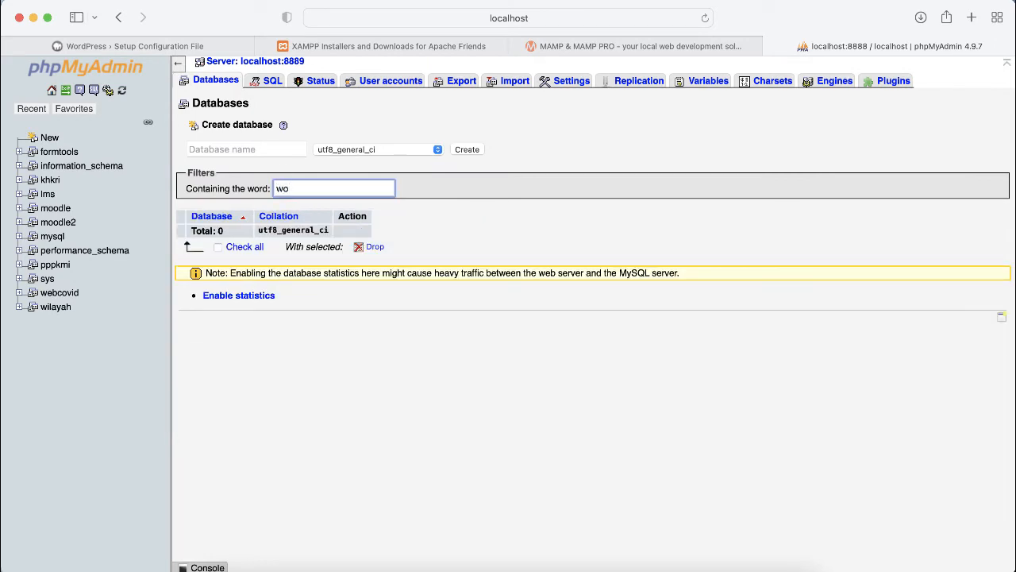
type("rdpress")
left_click(51, 90)
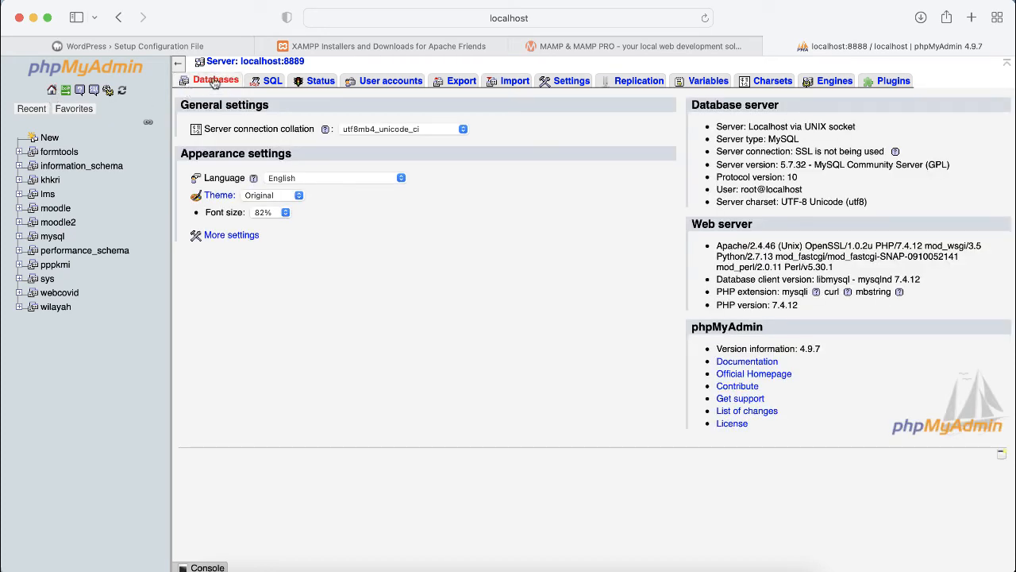
left_click(215, 80)
left_click(199, 149)
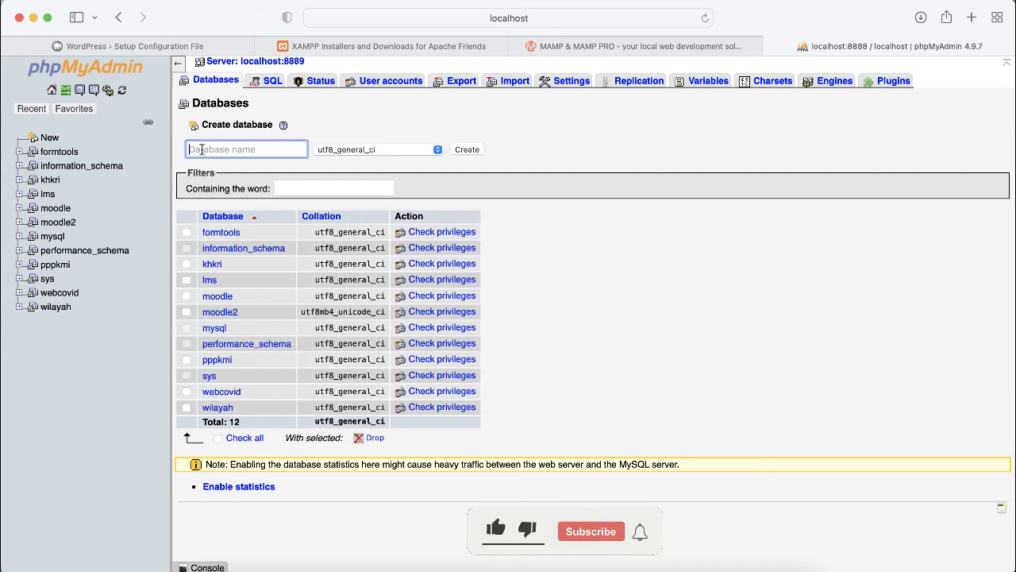
type("word")
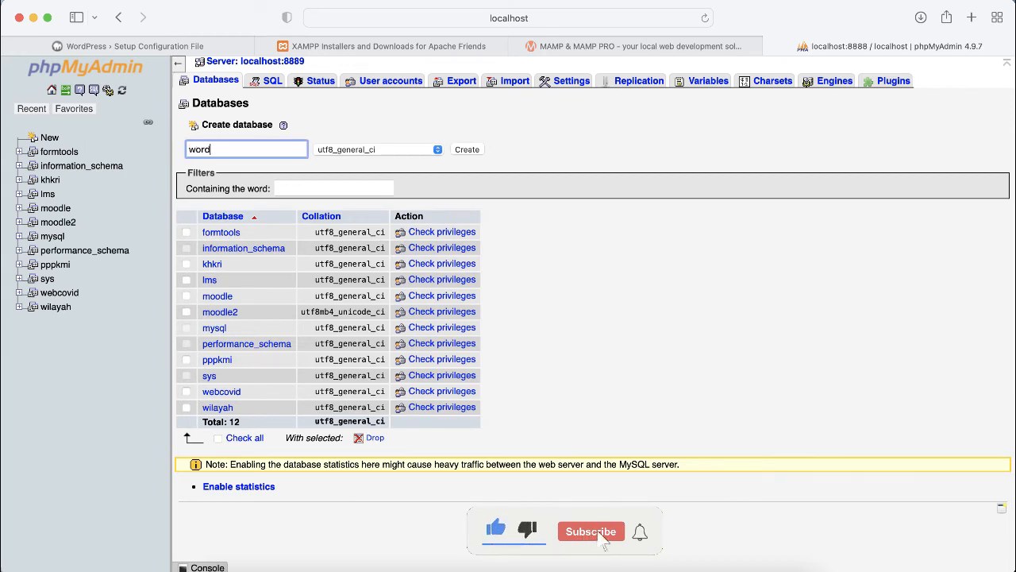
type("press")
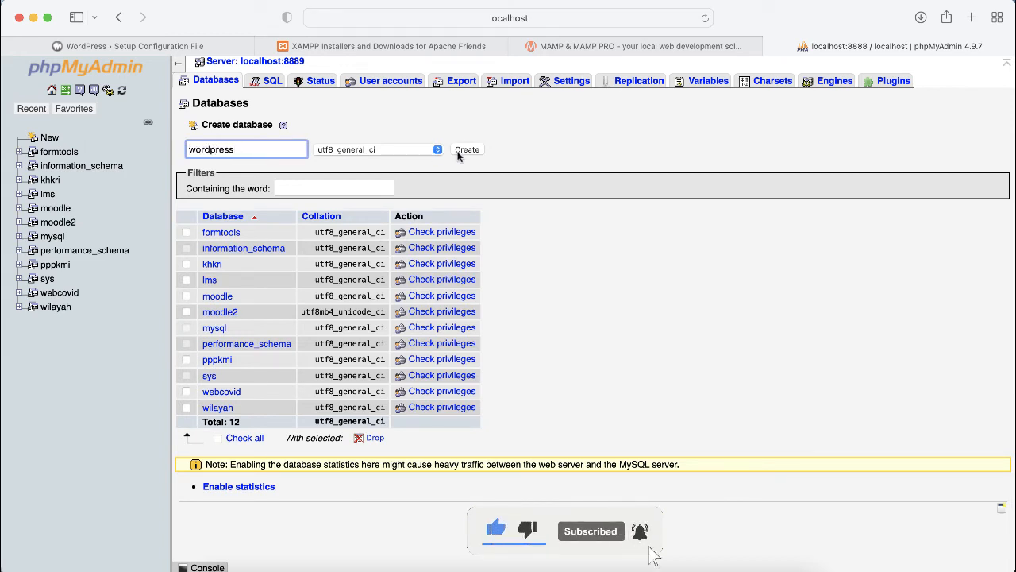
left_click(466, 151)
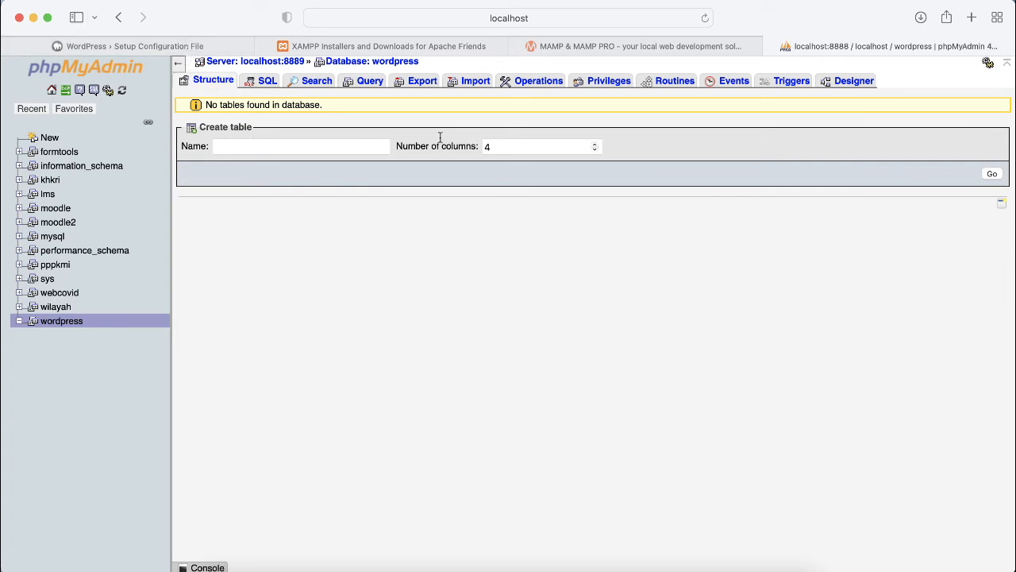
Step: On the WordPress database form, keep name wordpress, set username root and enter the MAMP password
left_click(156, 47)
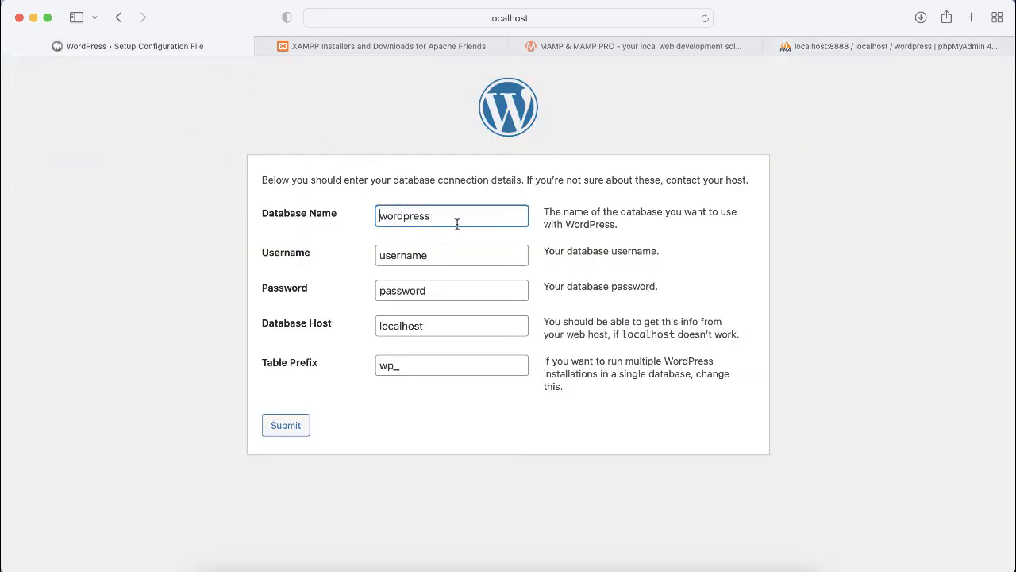
left_click_drag(454, 218, 379, 218)
left_click_drag(430, 260, 375, 261)
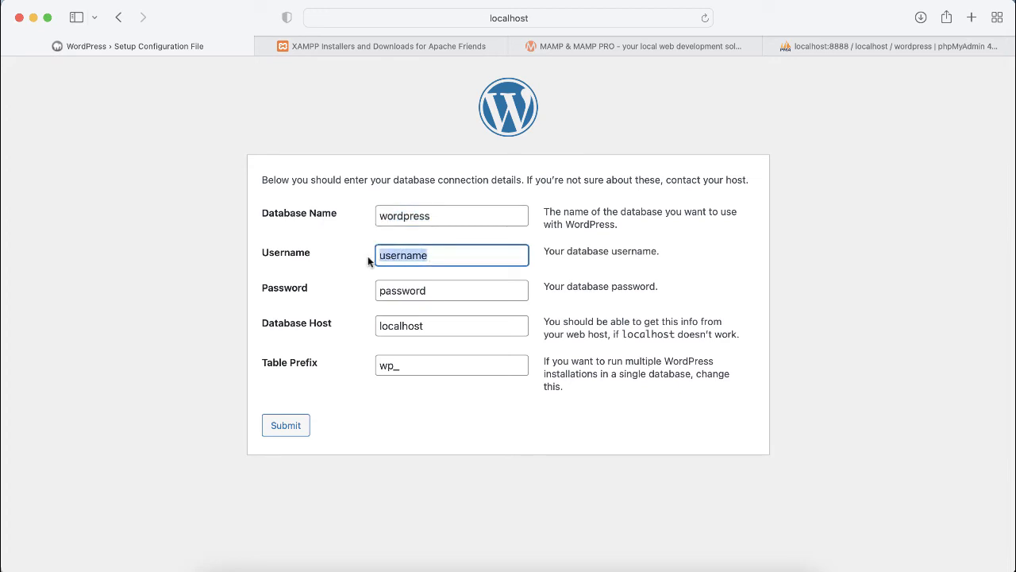
type("roo")
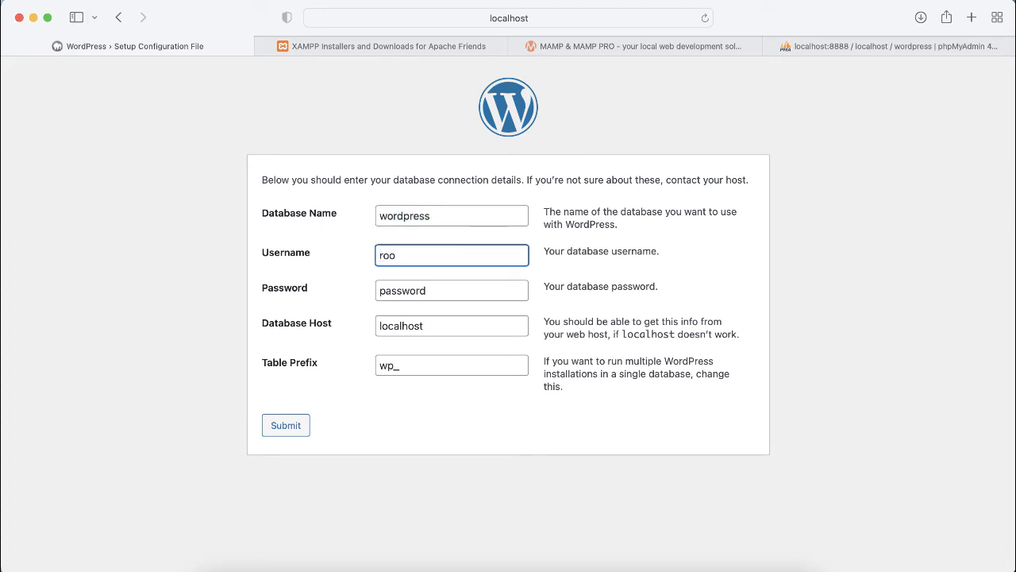
type("t")
left_click(428, 291)
left_click_drag(428, 291, 374, 293)
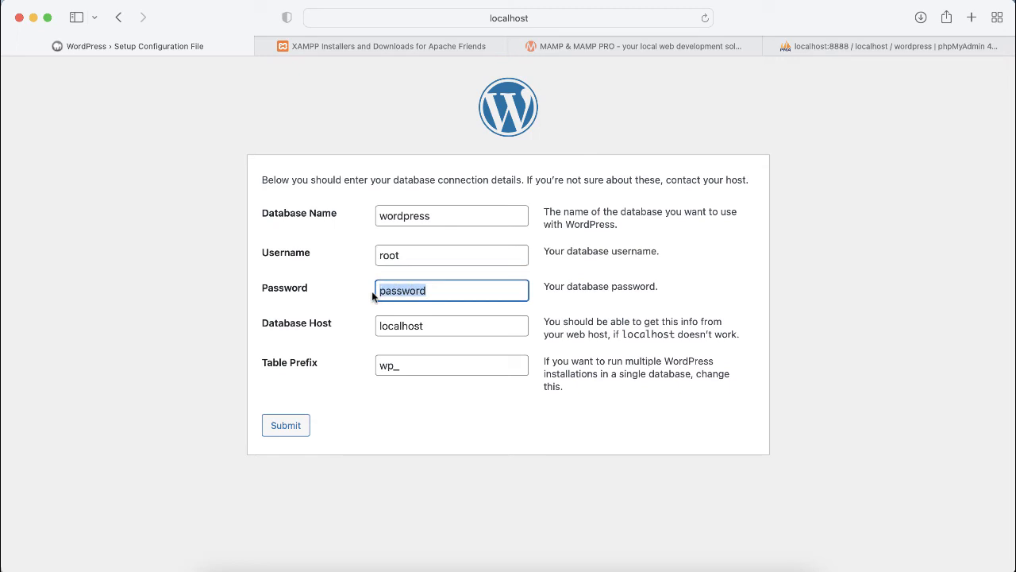
key("BackSpace")
type("r")
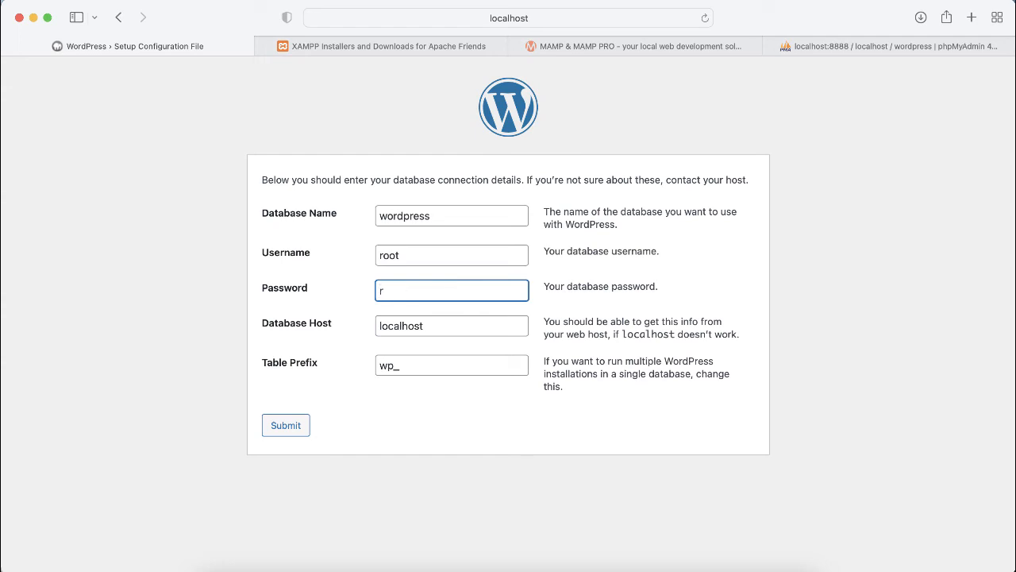
type("oot")
Step: Verify the new database, keep Database Host 'localhost' and Table Prefix 'wp_', and submit the connection details
left_click(824, 48)
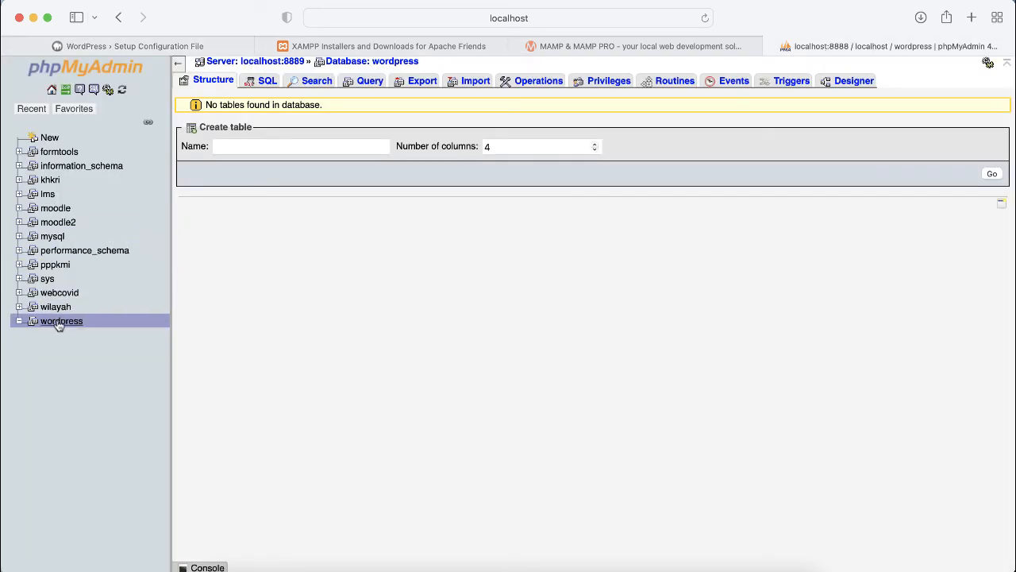
left_click(158, 46)
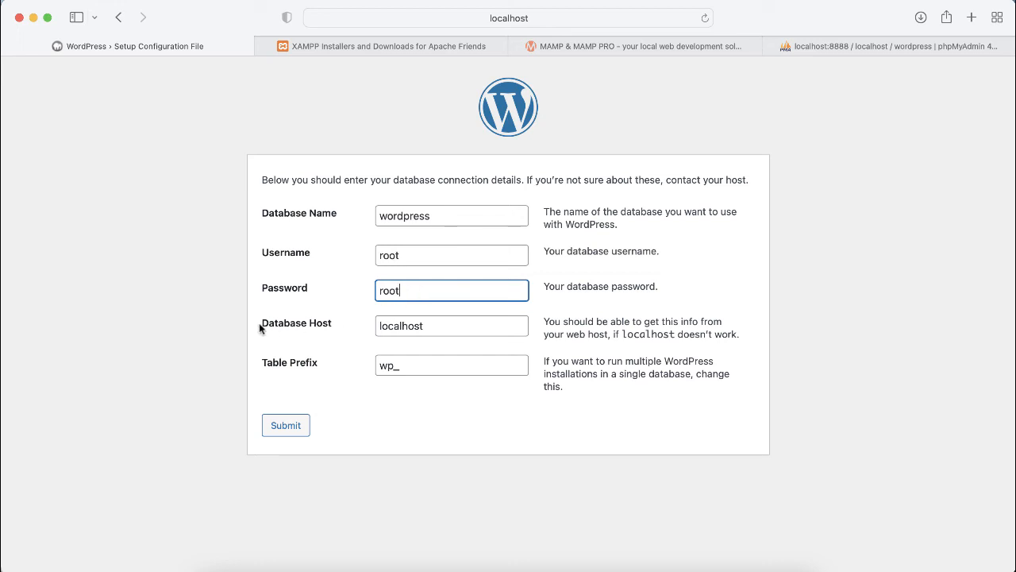
left_click(430, 326)
left_click_drag(430, 327, 365, 326)
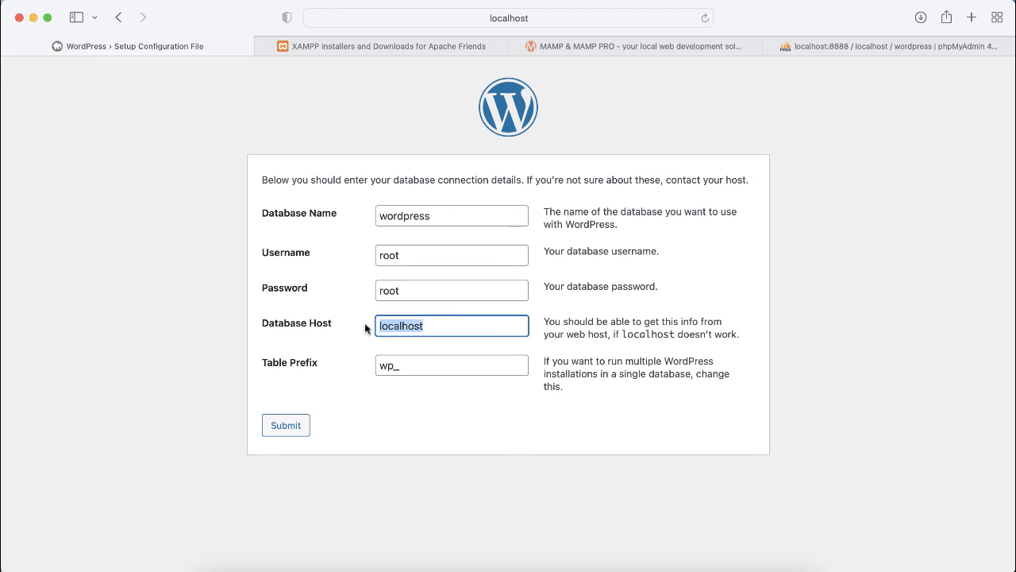
left_click(431, 326)
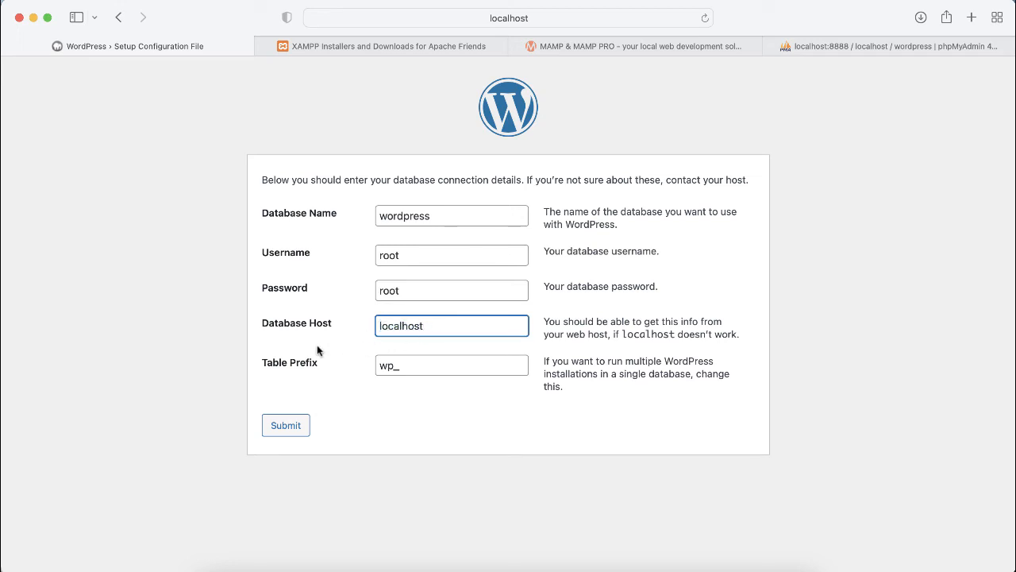
left_click(385, 365)
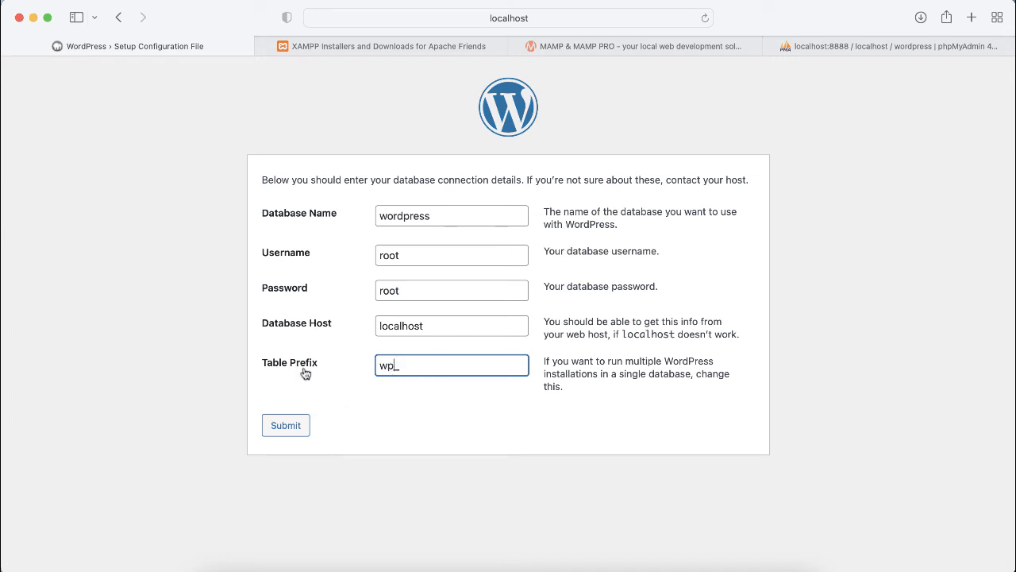
left_click(288, 427)
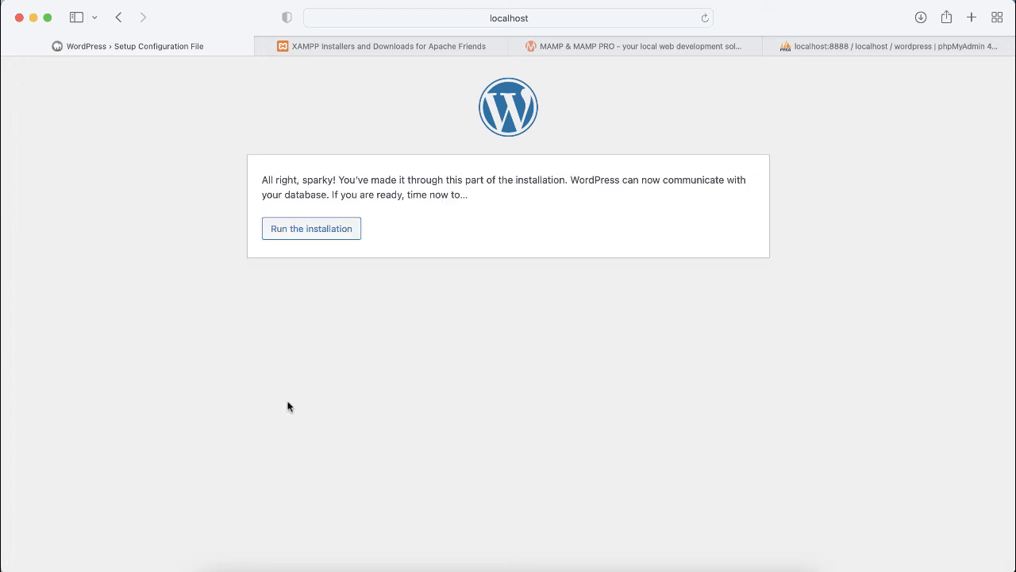
Step: Start the installation and enter site title 'My Website' and username 'admin'
left_click(309, 232)
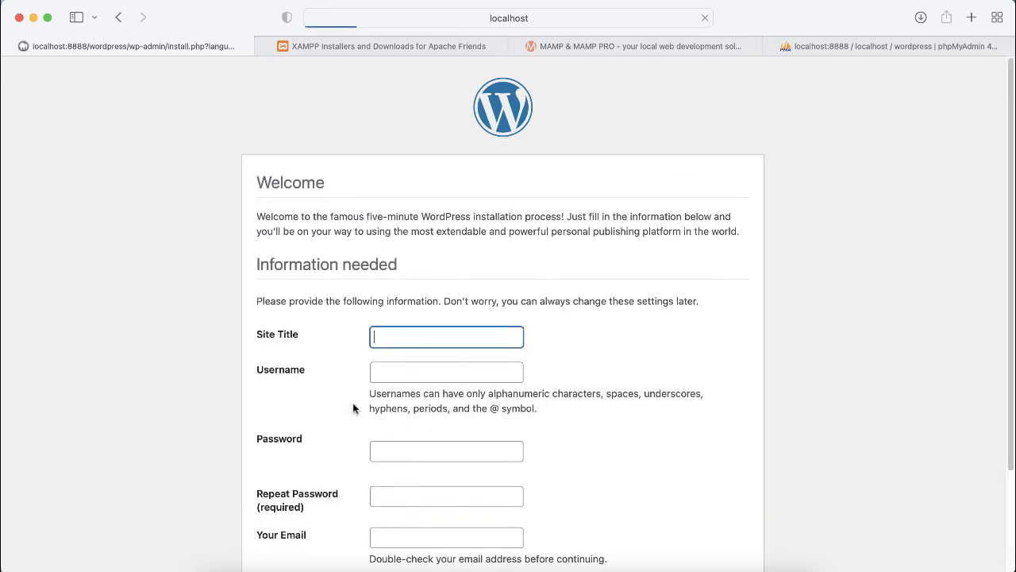
scroll(354, 408, "down", 1)
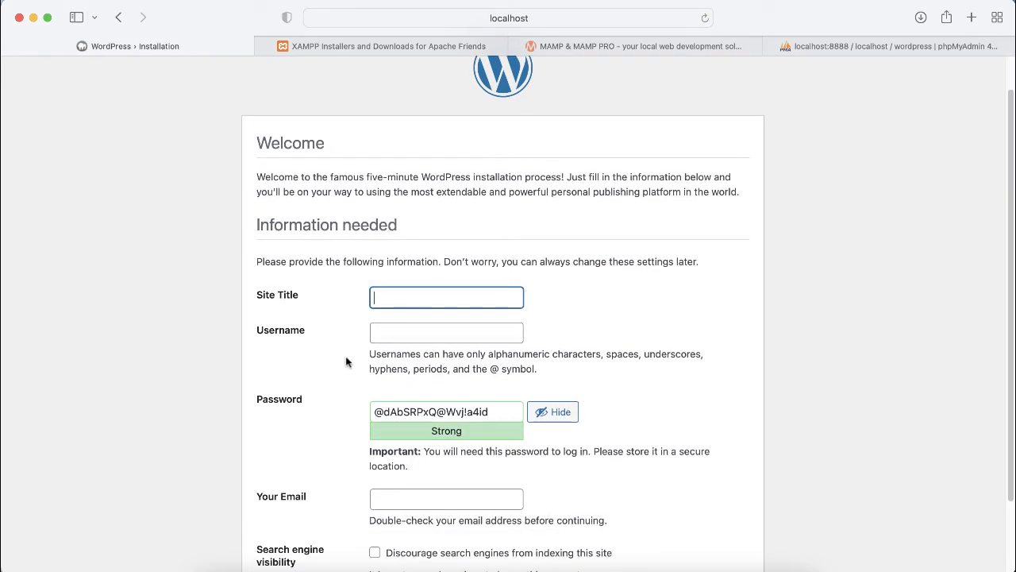
scroll(434, 298, "down", 1)
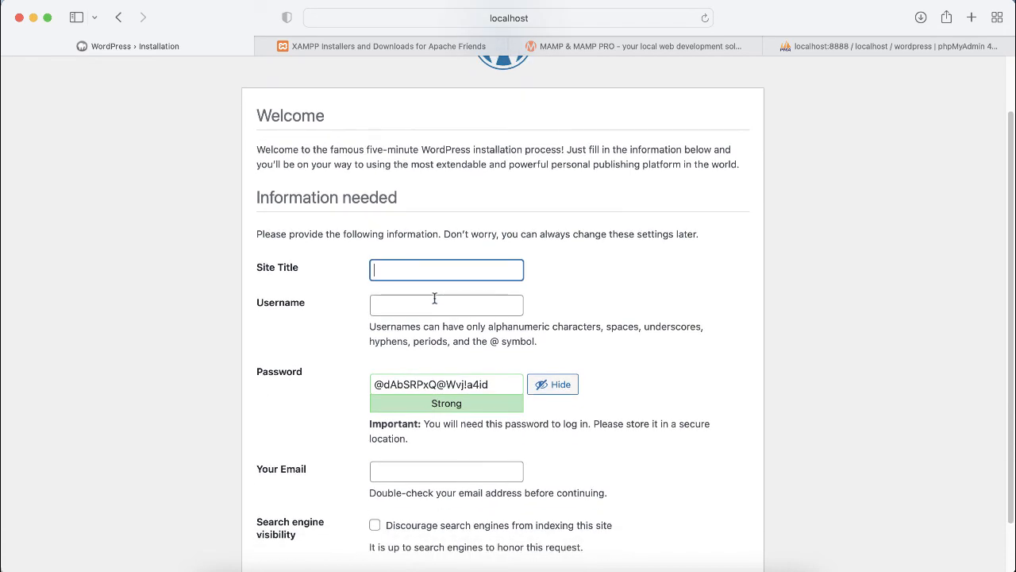
type("y Website")
left_click(412, 307)
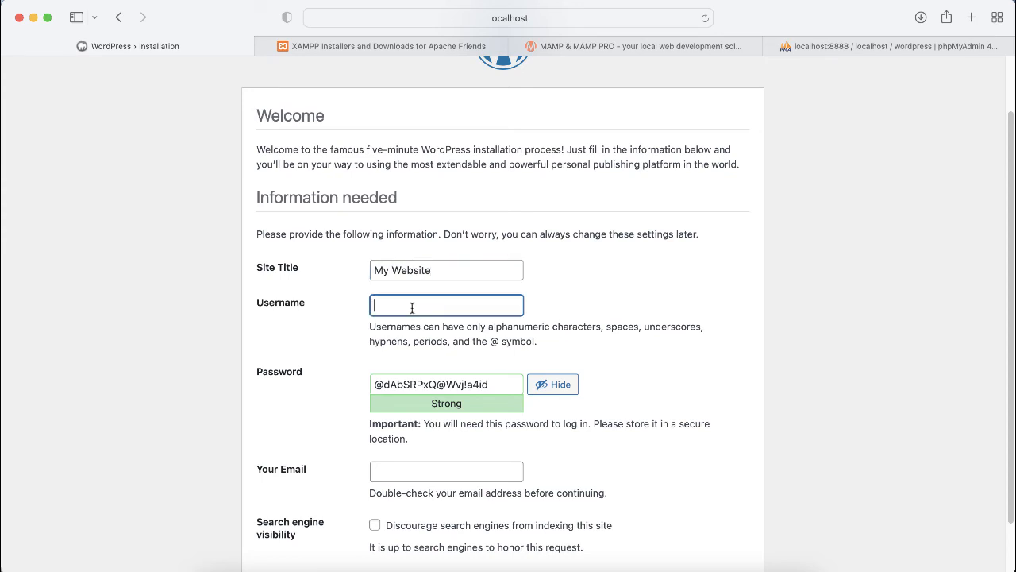
type("admin")
Step: Enter a short admin password and confirm use of the weak password
key("Tab")
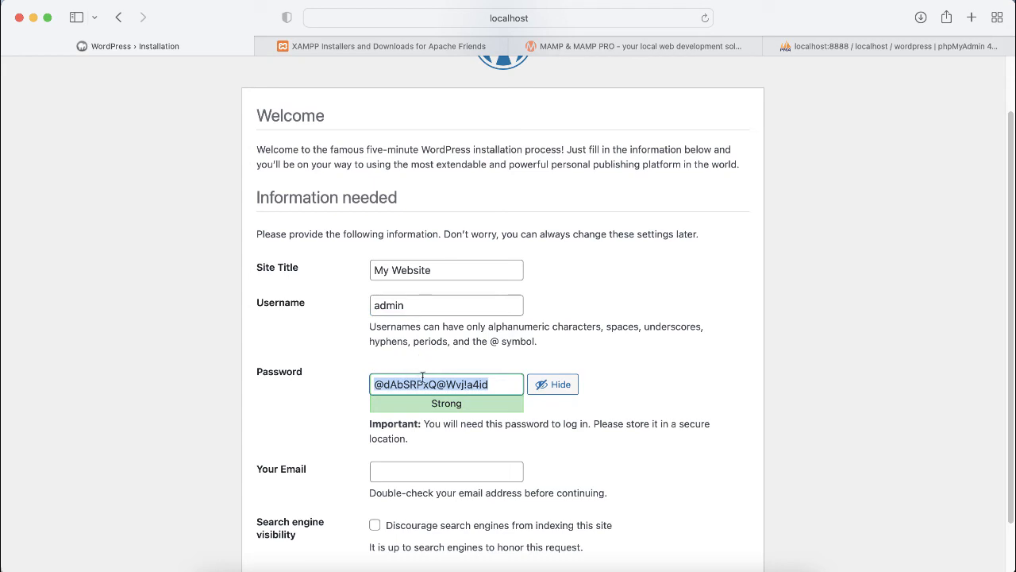
scroll(481, 408, "down", 1)
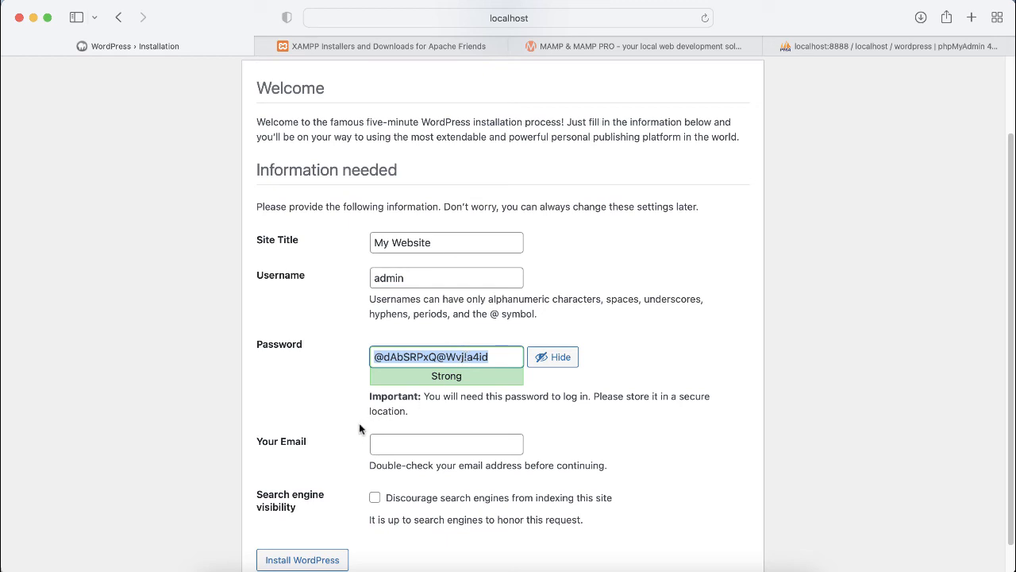
type("admin")
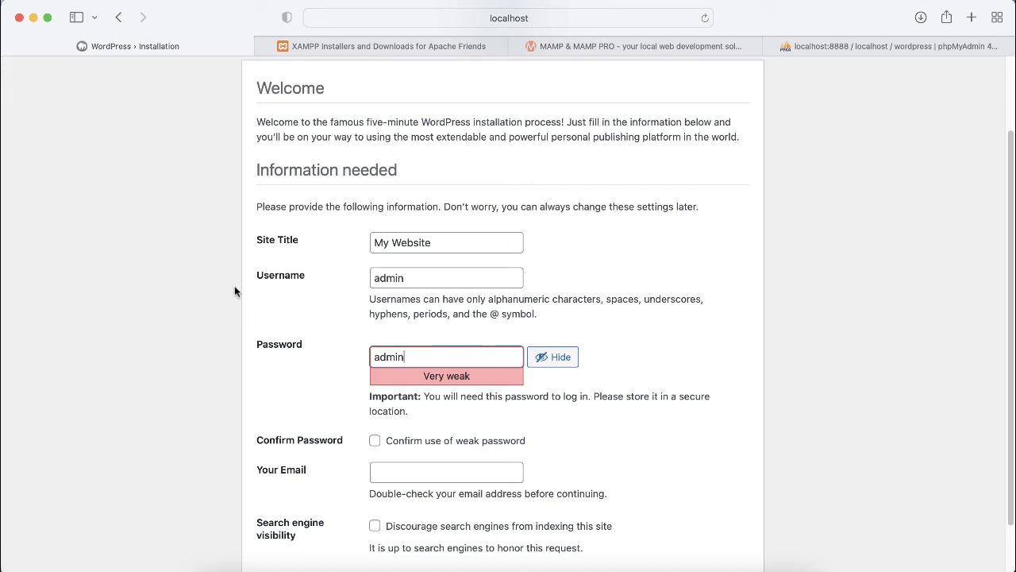
left_click_drag(412, 277, 362, 280)
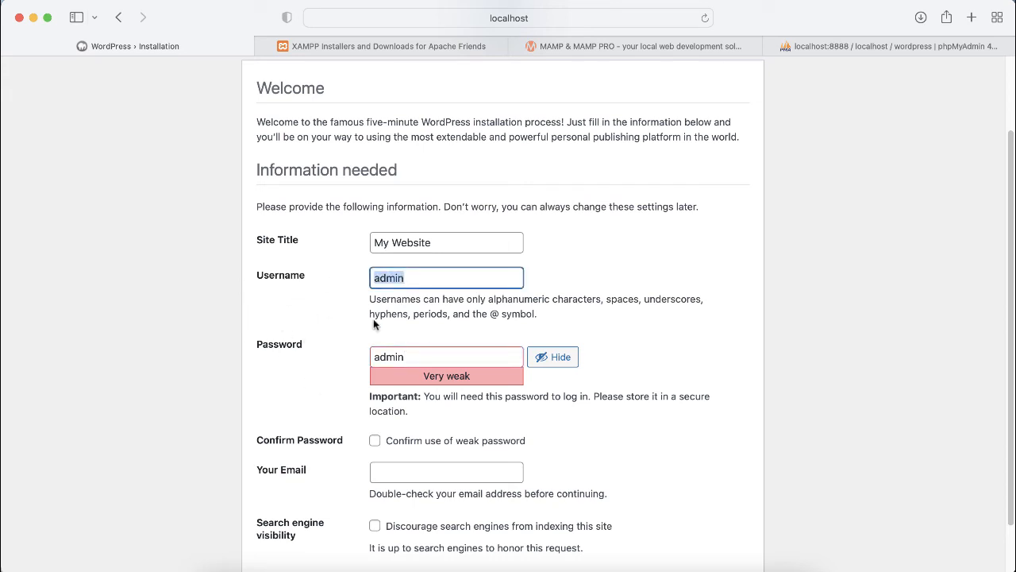
left_click(410, 283)
scroll(424, 423, "down", 1)
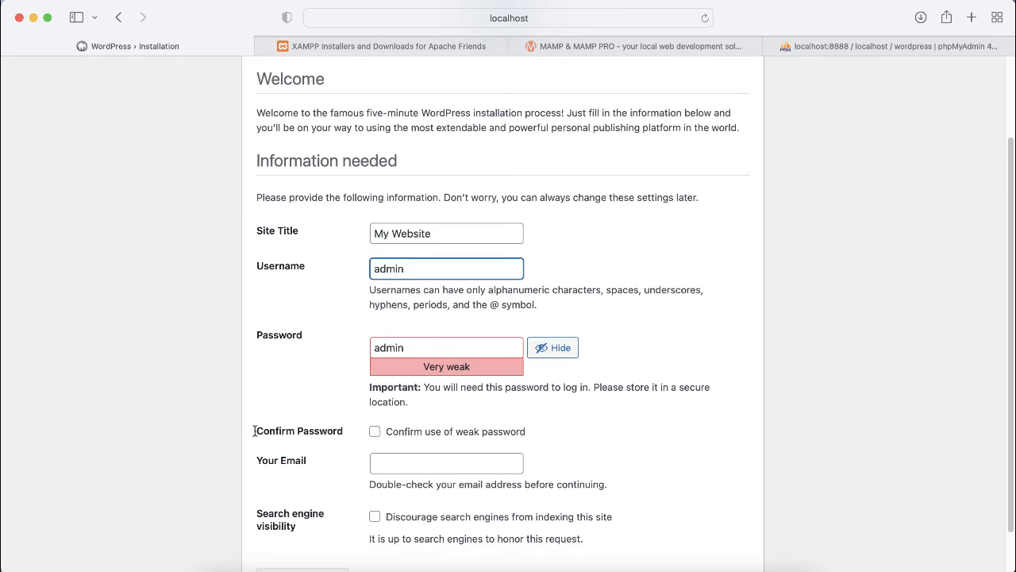
left_click(376, 434)
Step: Fill in the admin e-mail address and submit the form to install WordPress
scroll(336, 404, "down", 1)
scroll(333, 401, "down", 1)
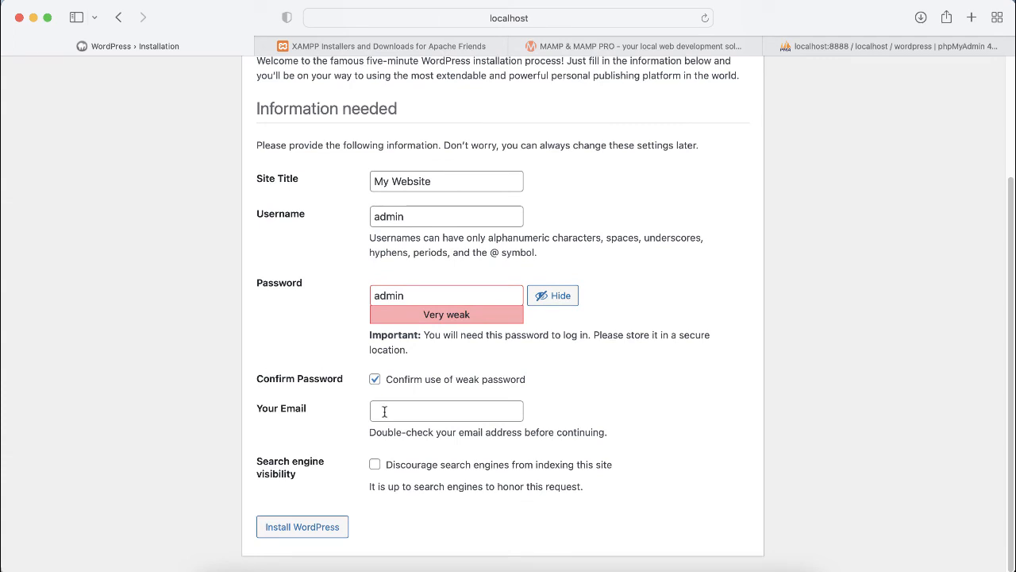
left_click(385, 411)
left_click(394, 412)
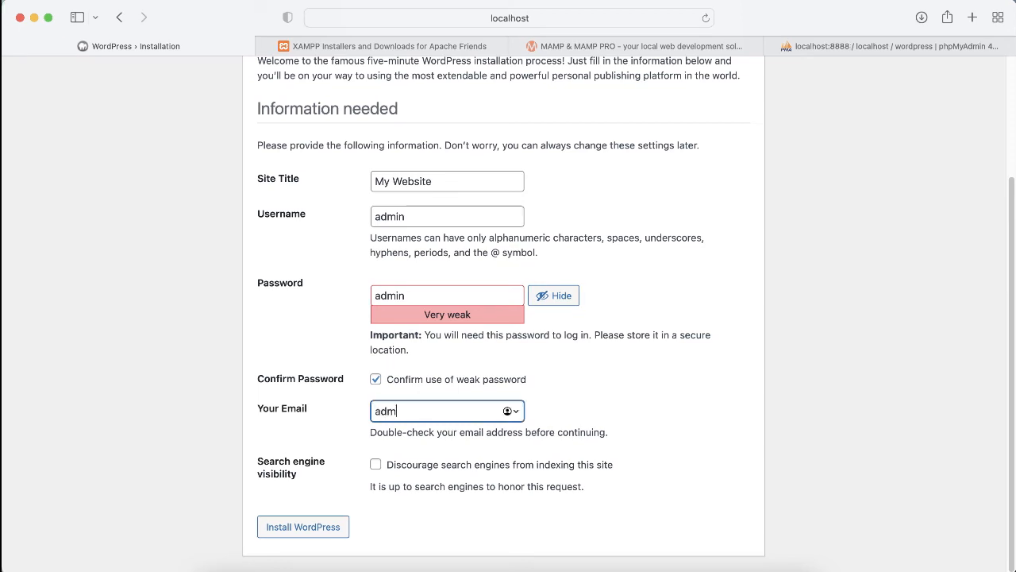
left_click(292, 529)
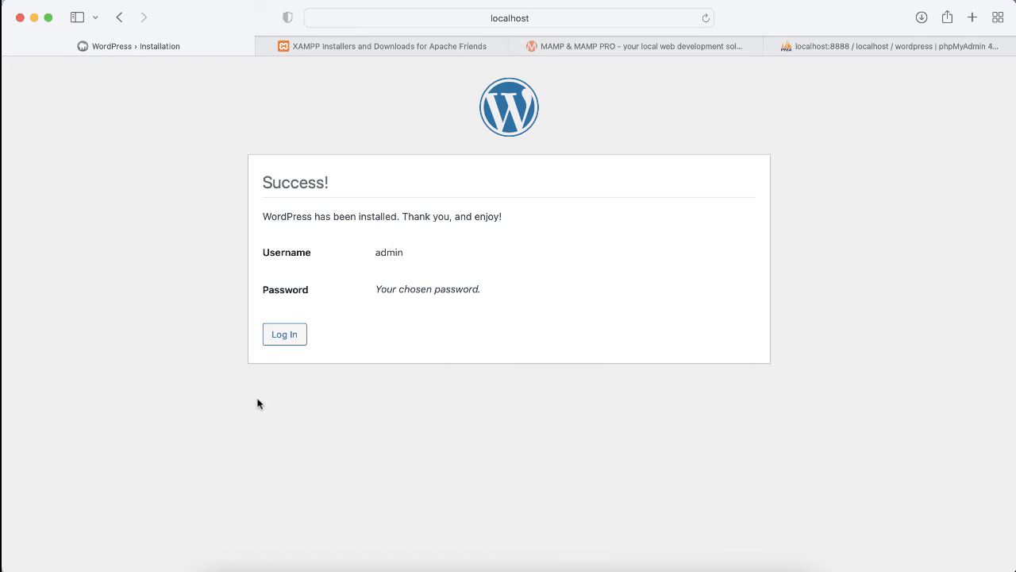
Step: Highlight the Success! heading, confirmation line, Username and Password labels, then go to the login page
left_click_drag(263, 181, 337, 190)
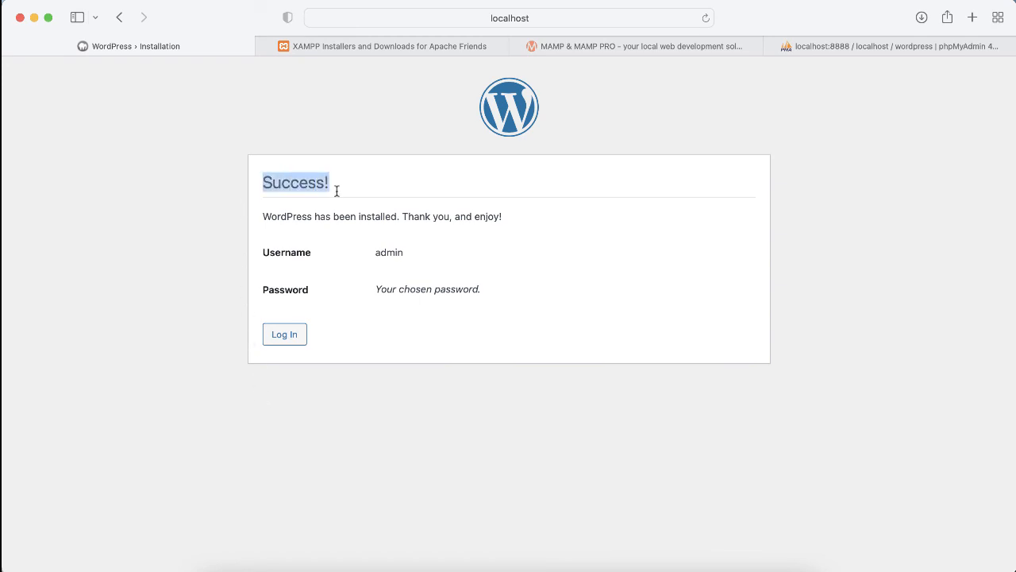
left_click_drag(263, 215, 507, 226)
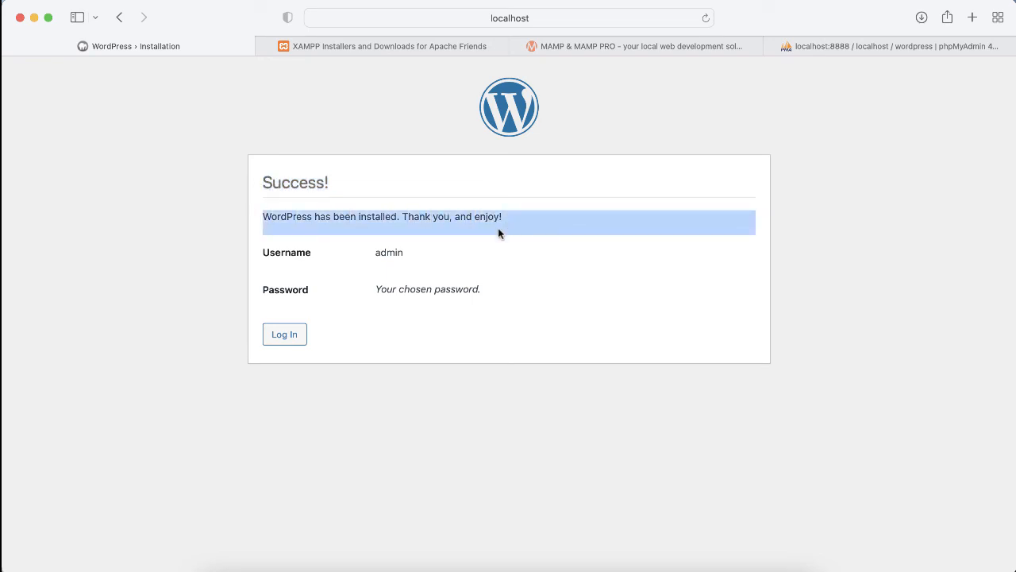
left_click_drag(261, 254, 308, 259)
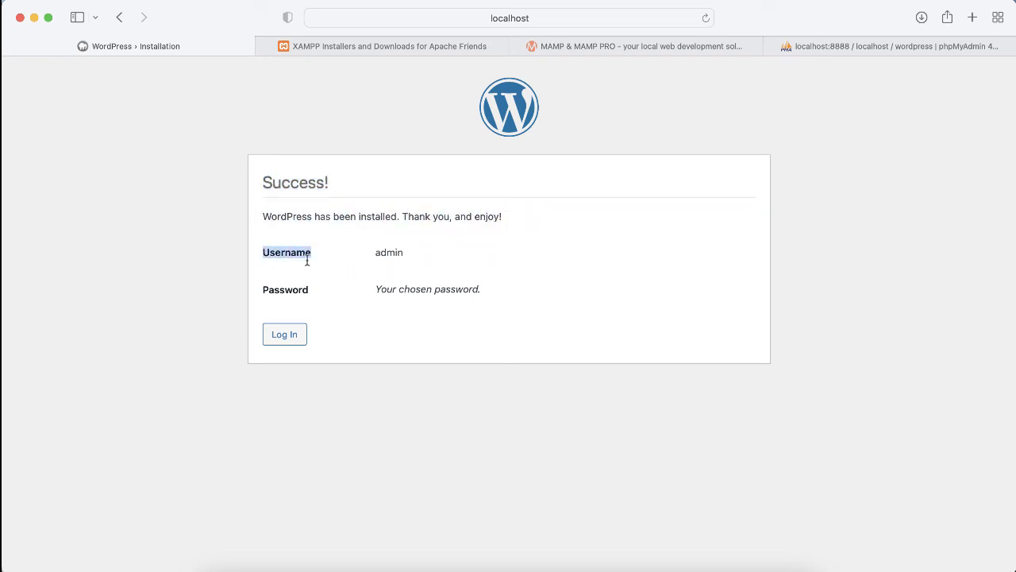
left_click_drag(262, 181, 341, 186)
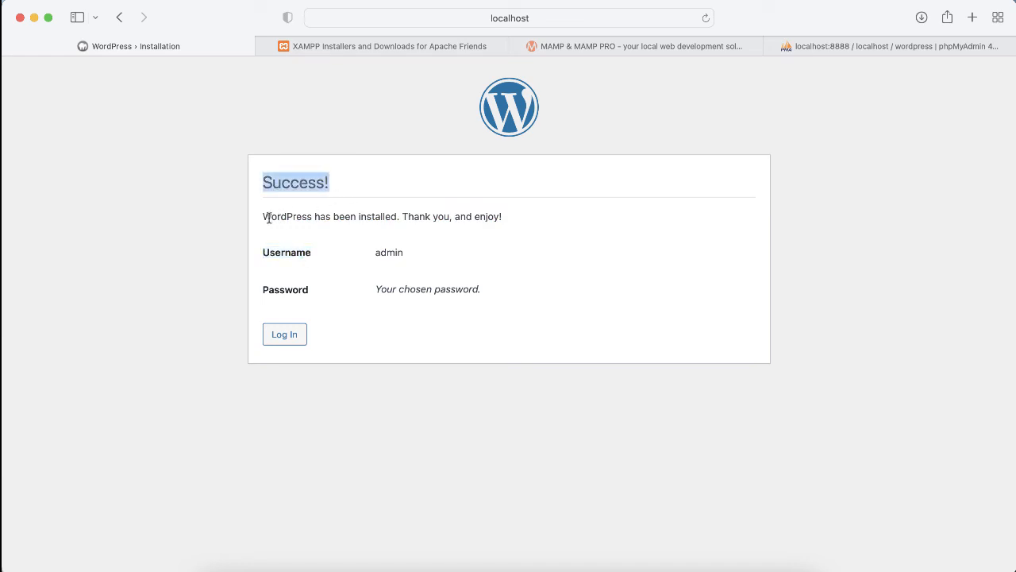
left_click(264, 252)
left_click_drag(263, 252, 356, 256)
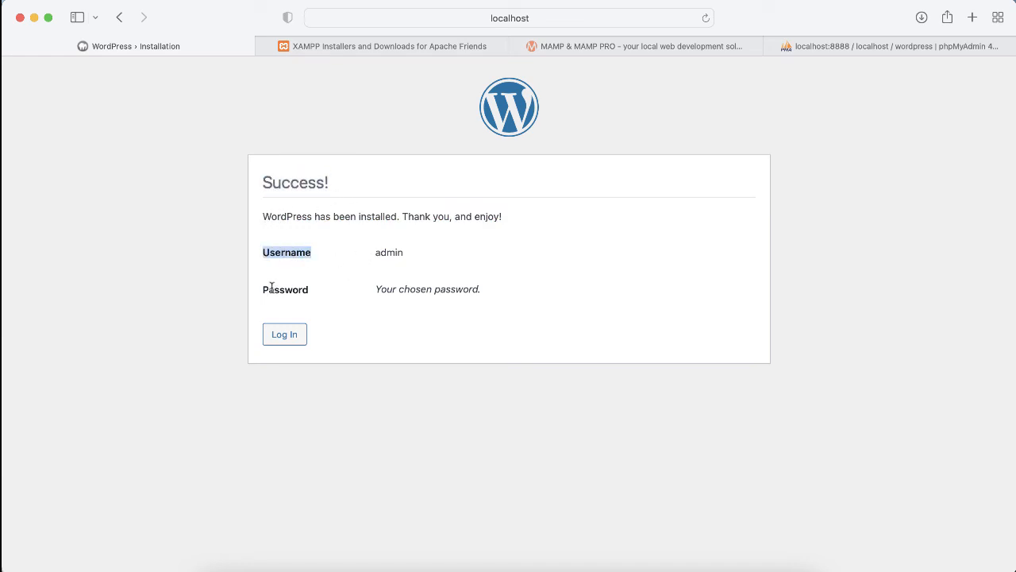
left_click_drag(267, 289, 311, 295)
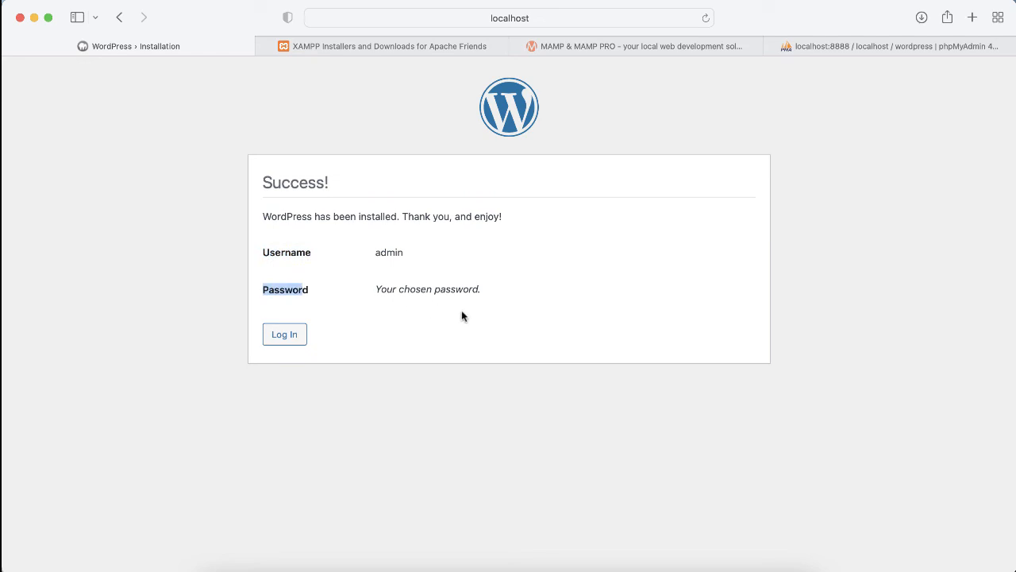
left_click(291, 336)
Step: Open the My Website front page in a new tab and highlight its title and Hello world! post
left_click(292, 336)
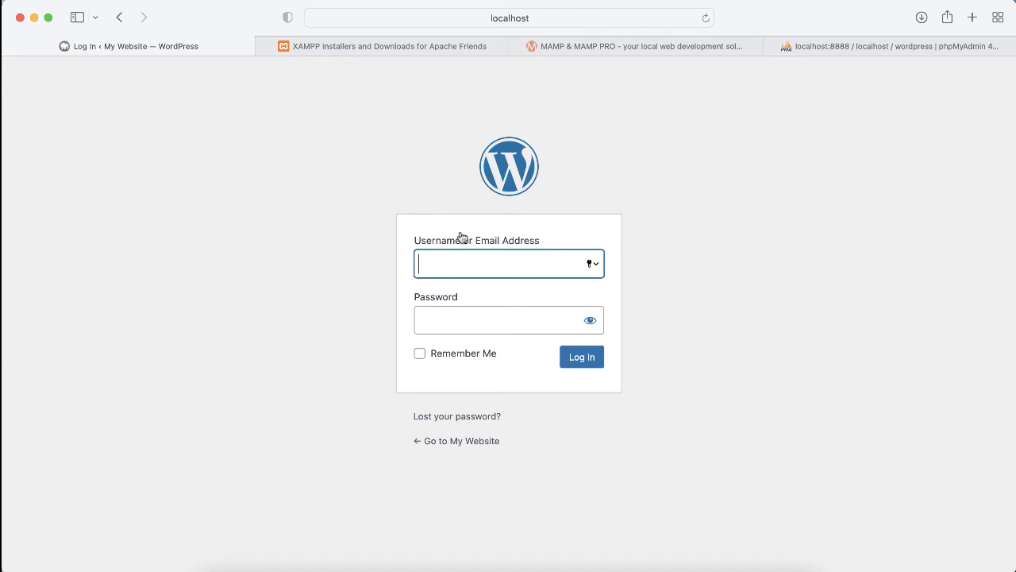
right_click(457, 443)
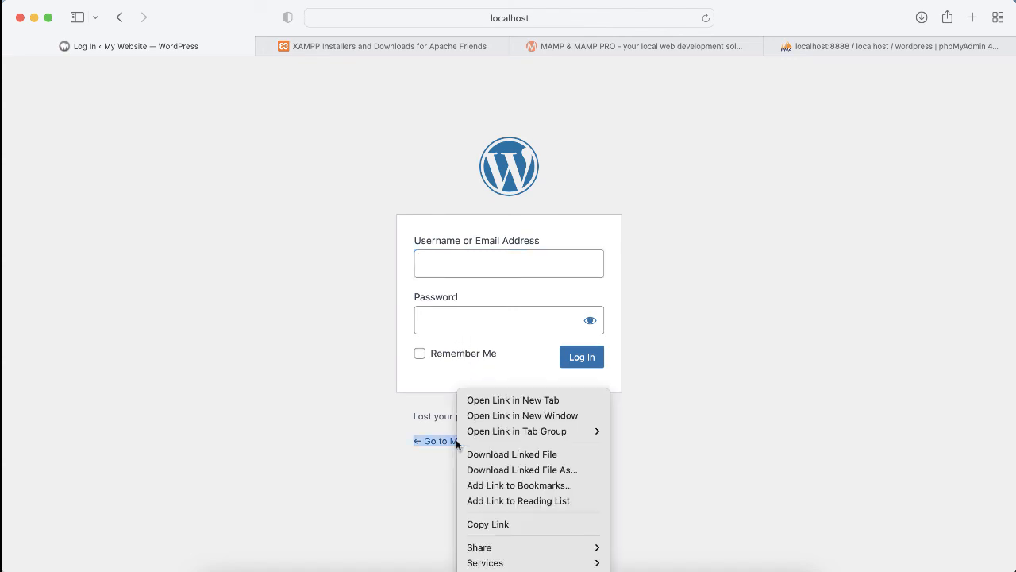
left_click(467, 400)
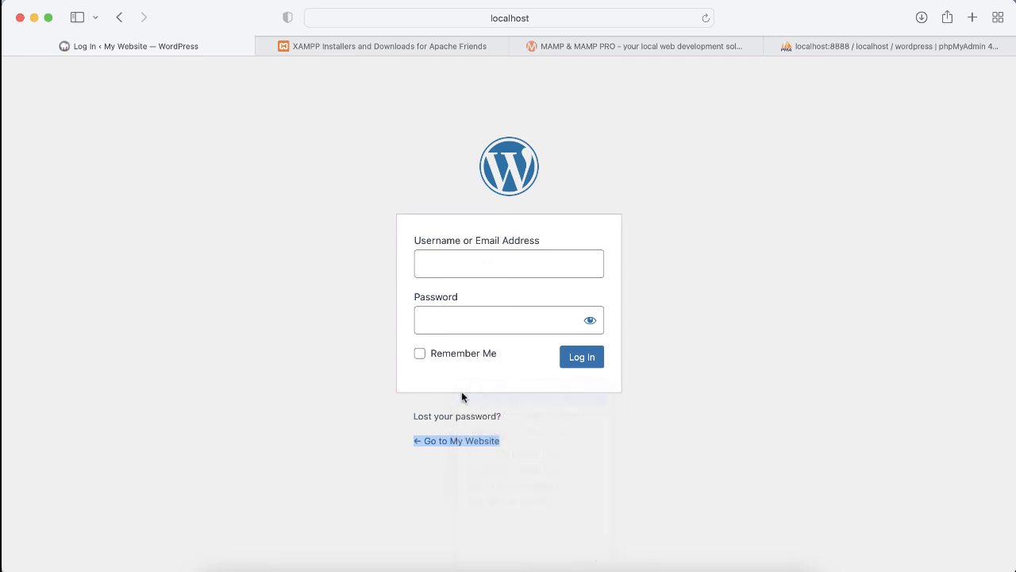
left_click(331, 48)
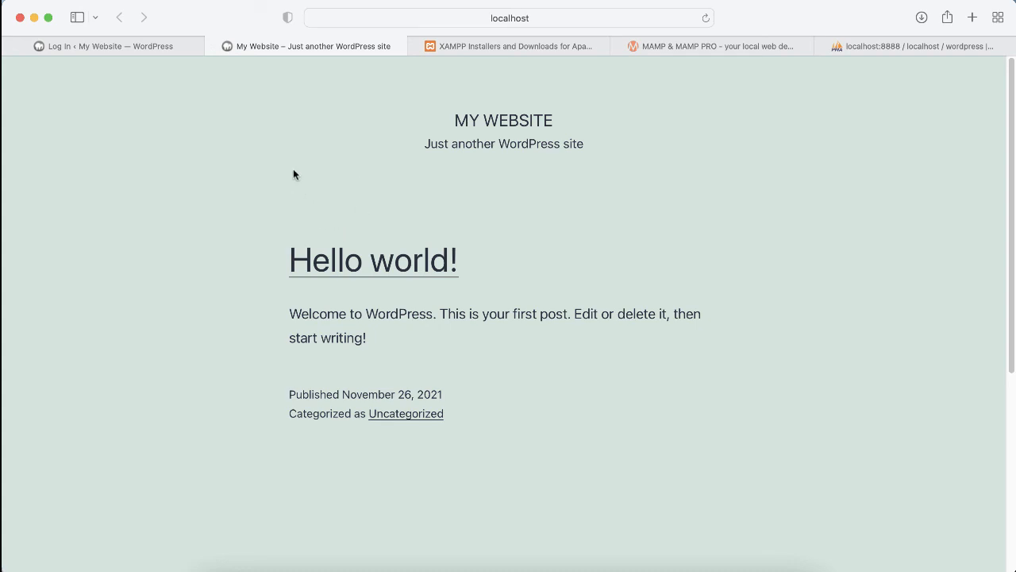
left_click_drag(548, 107, 745, 457)
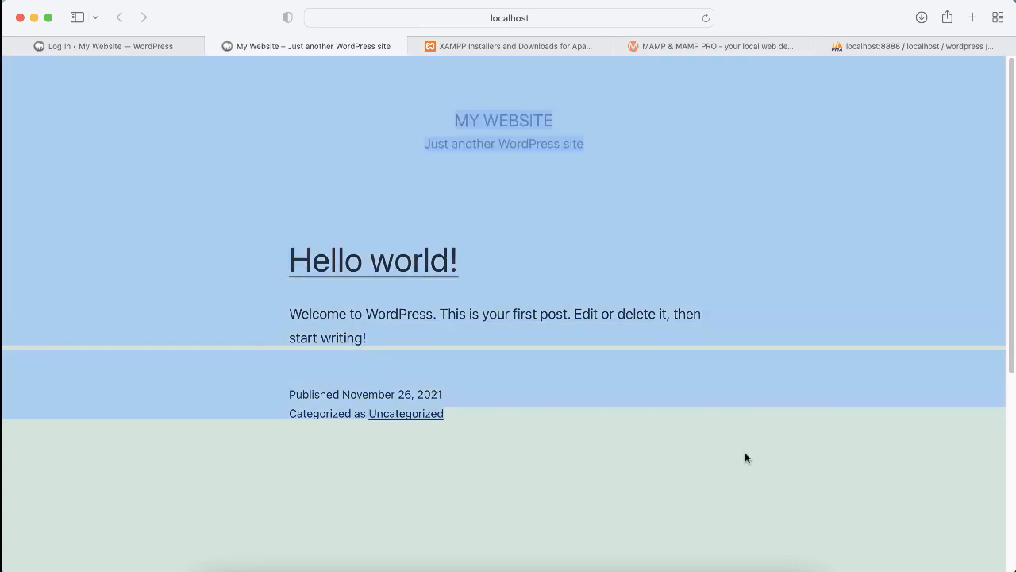
left_click(642, 426)
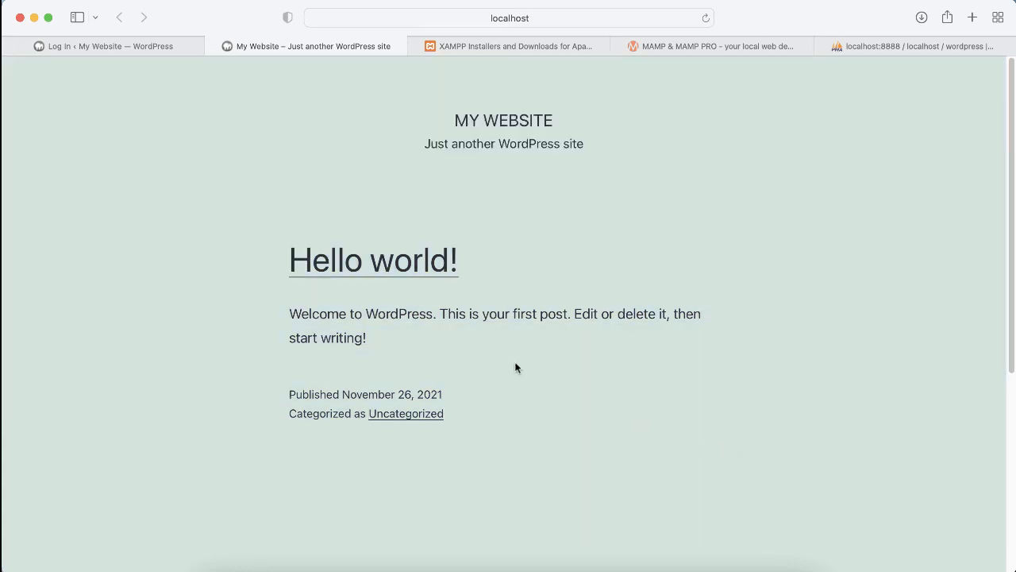
Step: Switch between the login and front page tabs, ending back on the login page
left_click(163, 46)
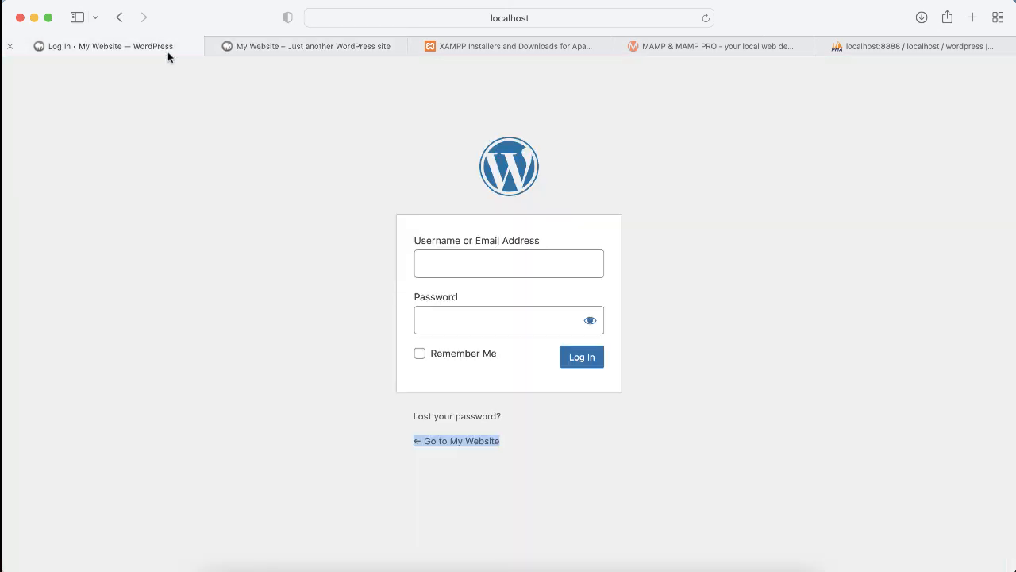
left_click(309, 47)
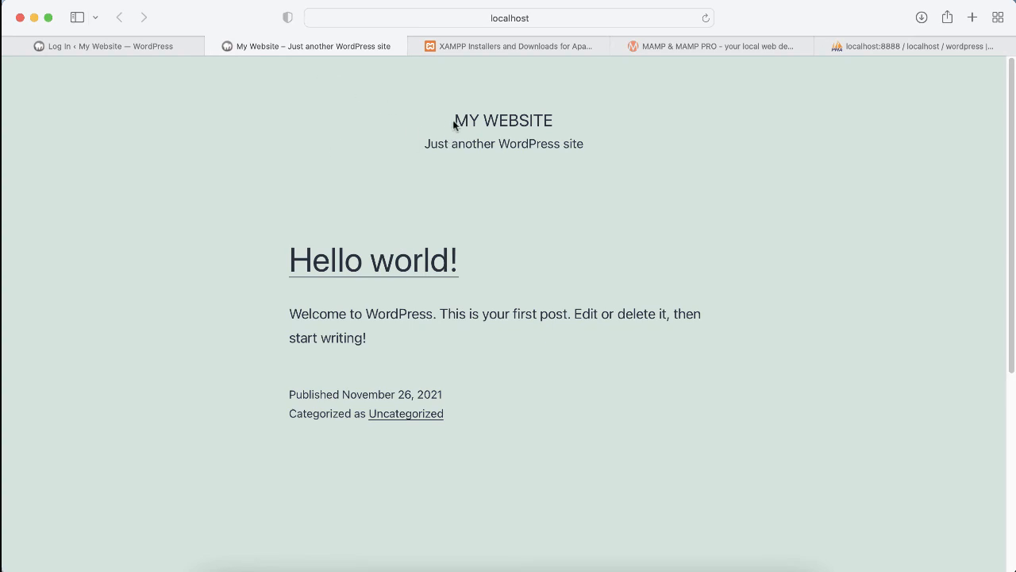
left_click_drag(454, 120, 695, 435)
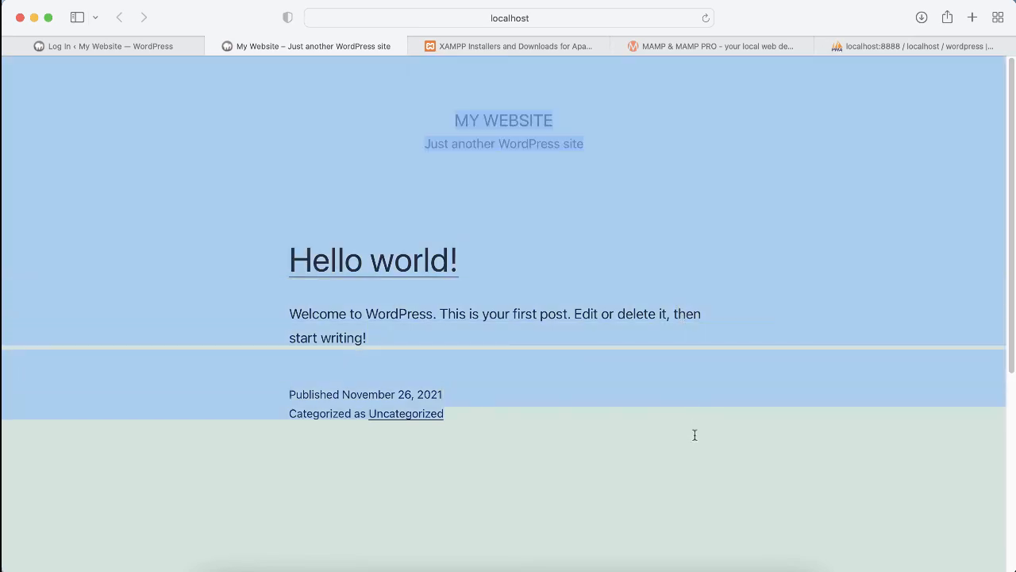
left_click(138, 45)
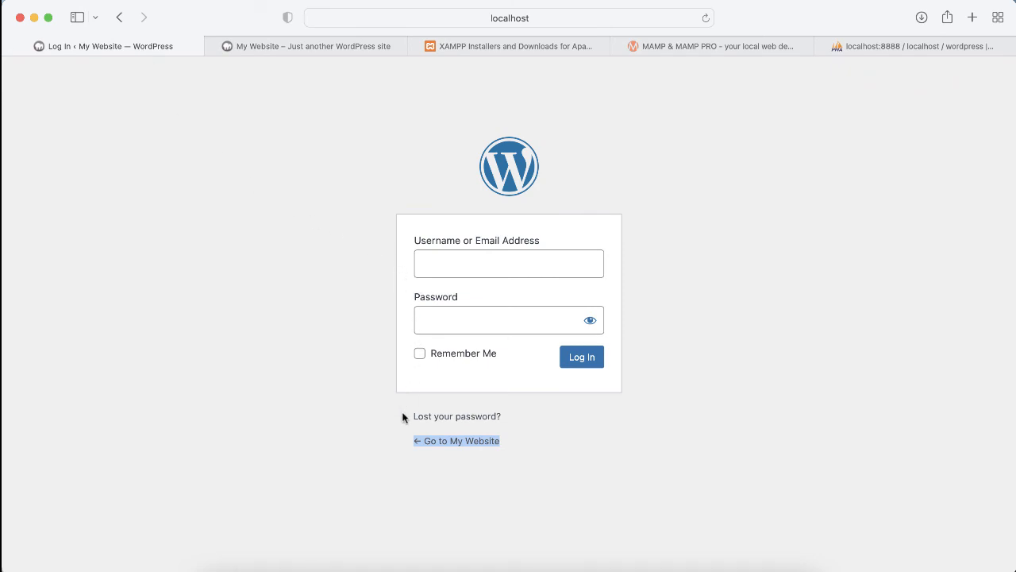
Step: Log in with username 'admin' and the account password, declining Safari's offer to save it
left_click(463, 264)
type("ad")
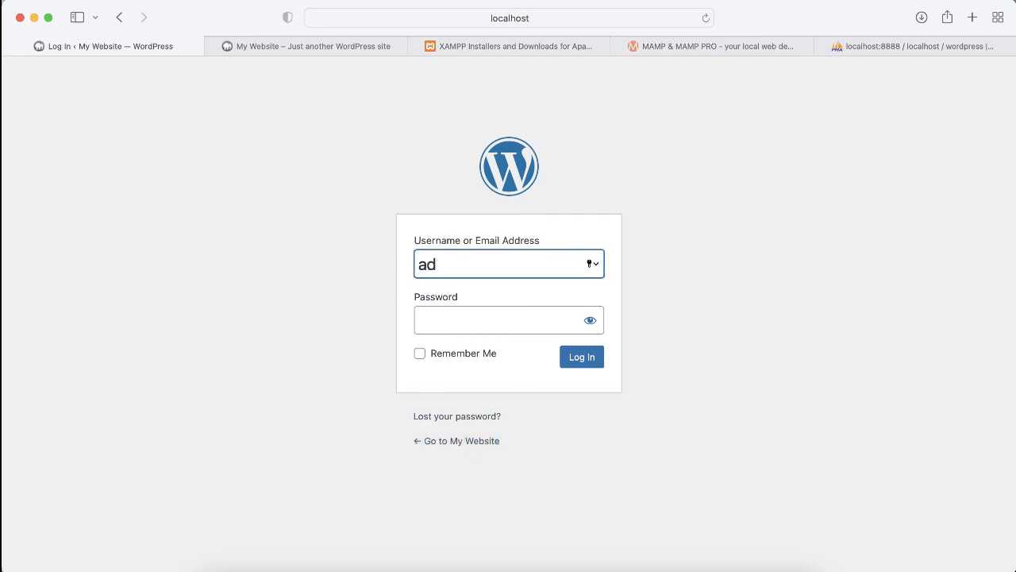
type("min")
key("Tab")
type("p")
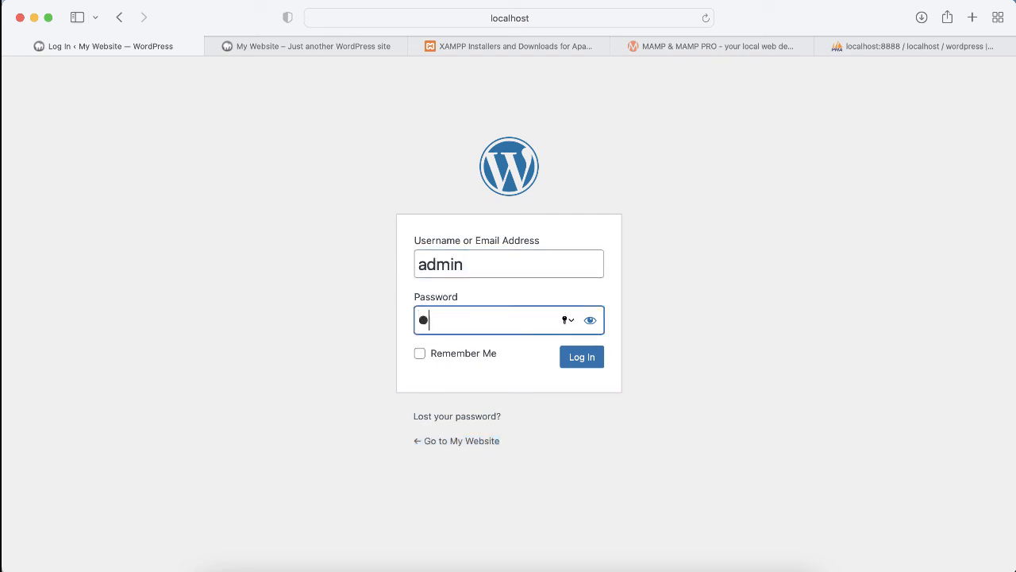
type("assw")
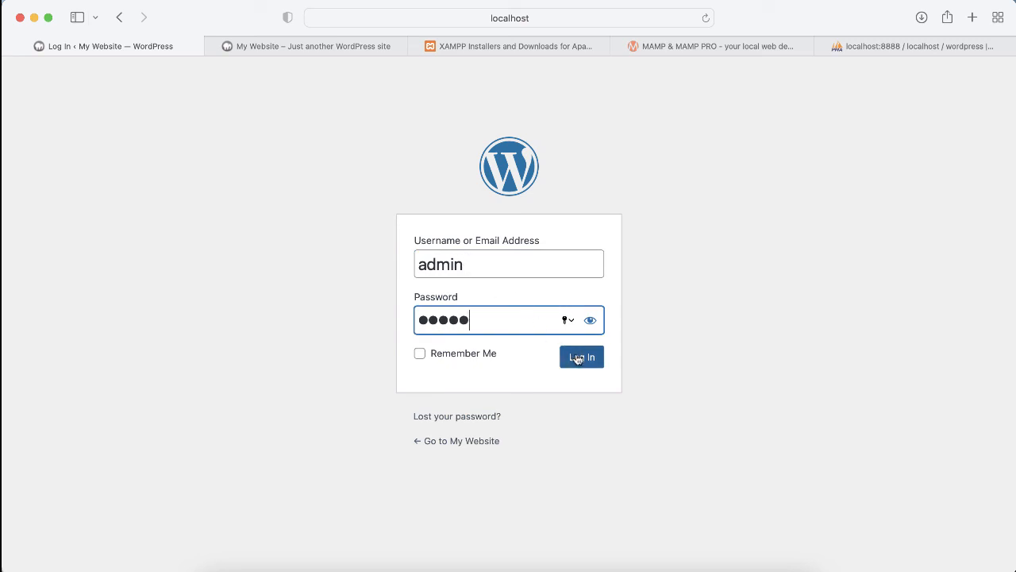
left_click(578, 359)
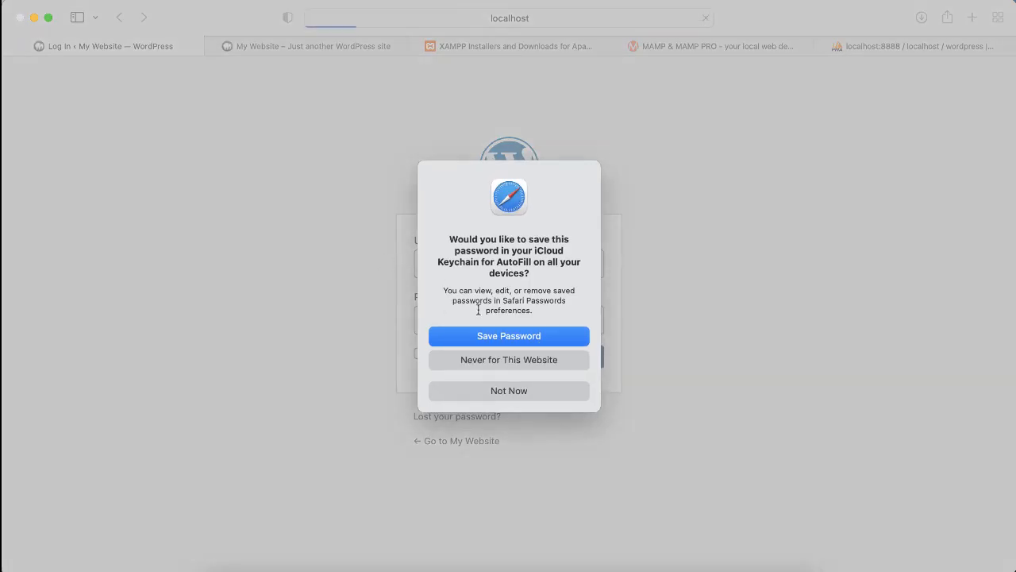
left_click(496, 390)
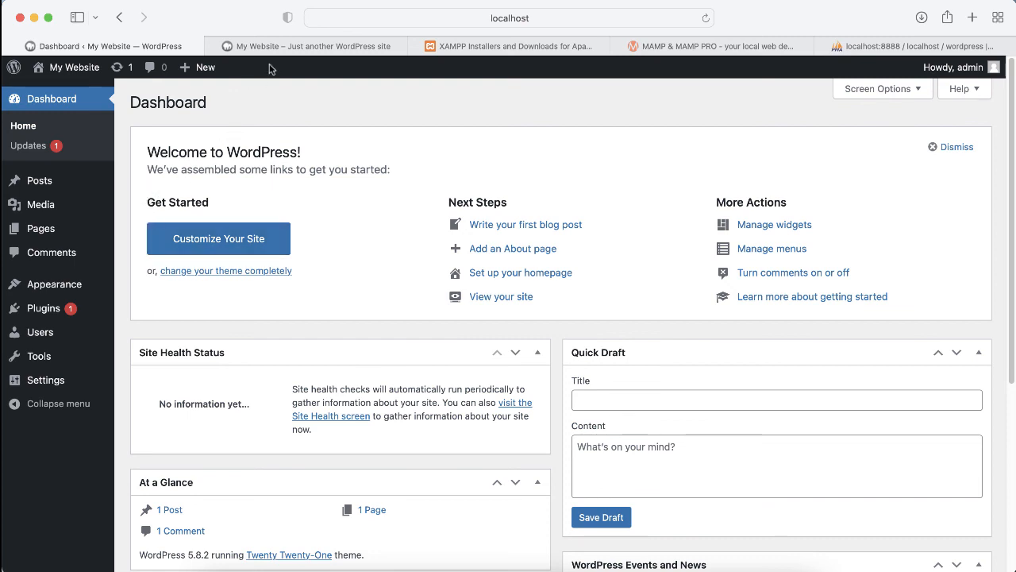
left_click(295, 47)
left_click(365, 230)
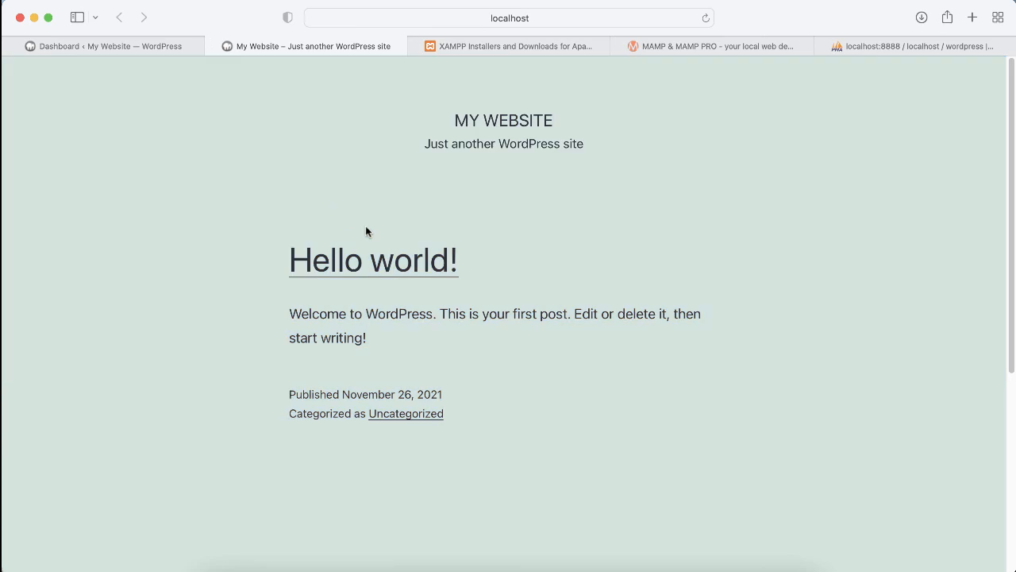
left_click(556, 19)
left_click(389, 17)
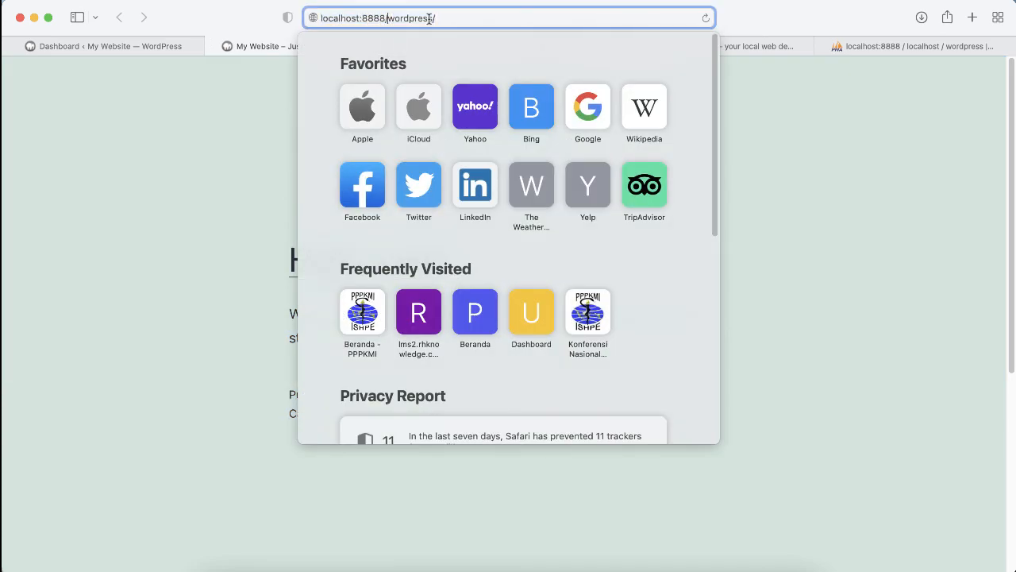
mouse_move(463, 19)
left_mouse_down()
mouse_move(381, 16)
mouse_move(469, 17)
left_mouse_up()
key("Return")
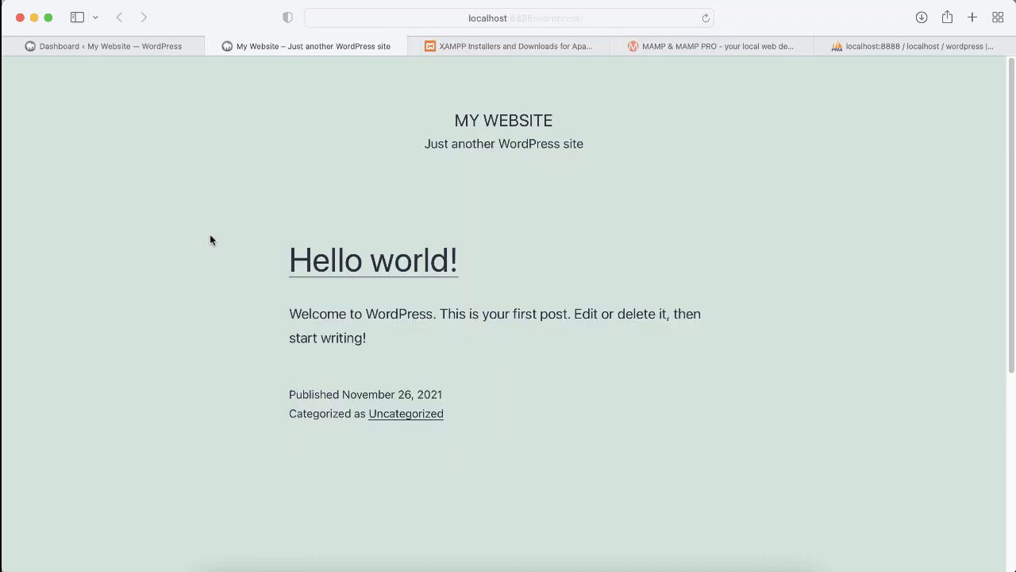
left_click(150, 48)
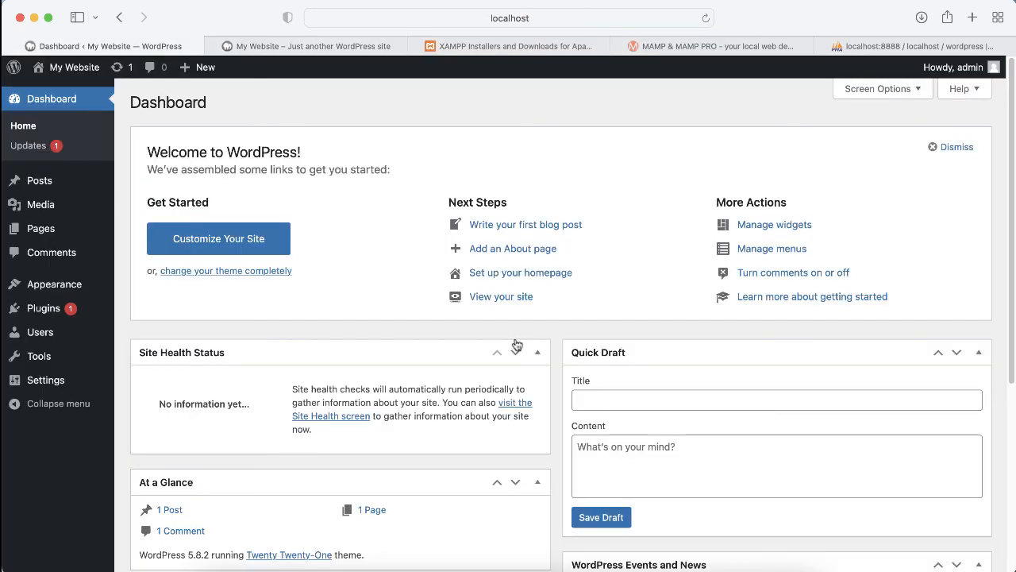